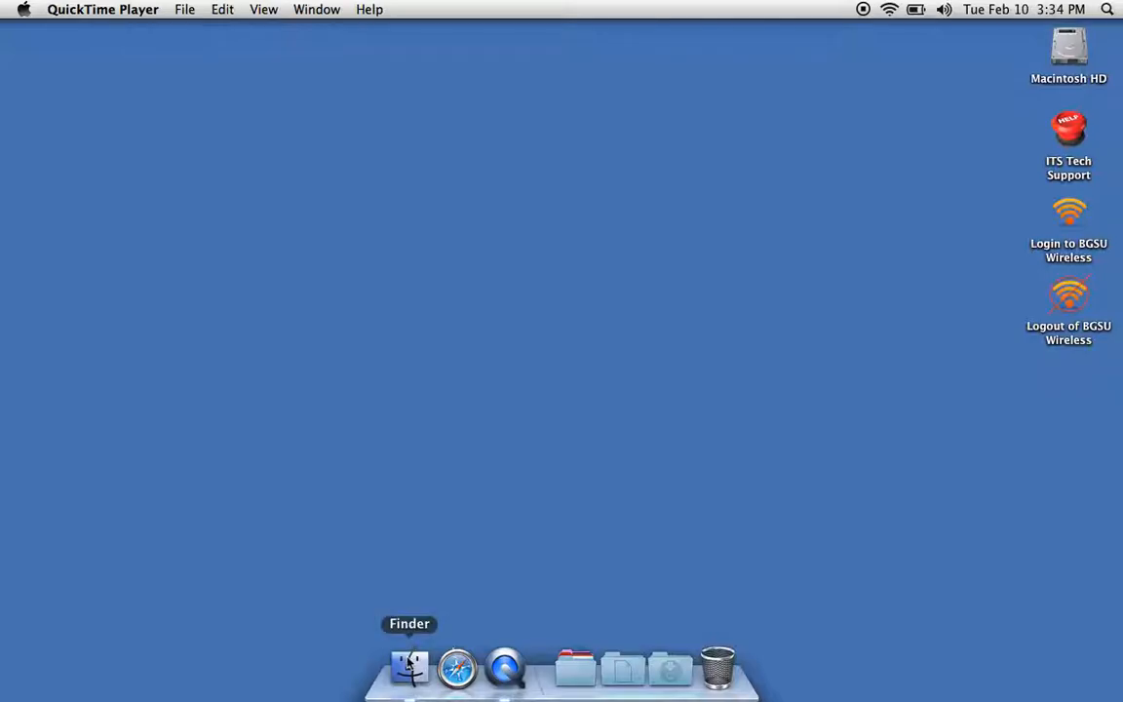
Launch GSP X 4.07 from the Sketchpad folder in Applications.
{"action": "left_click", "coordinate": [410, 665]}
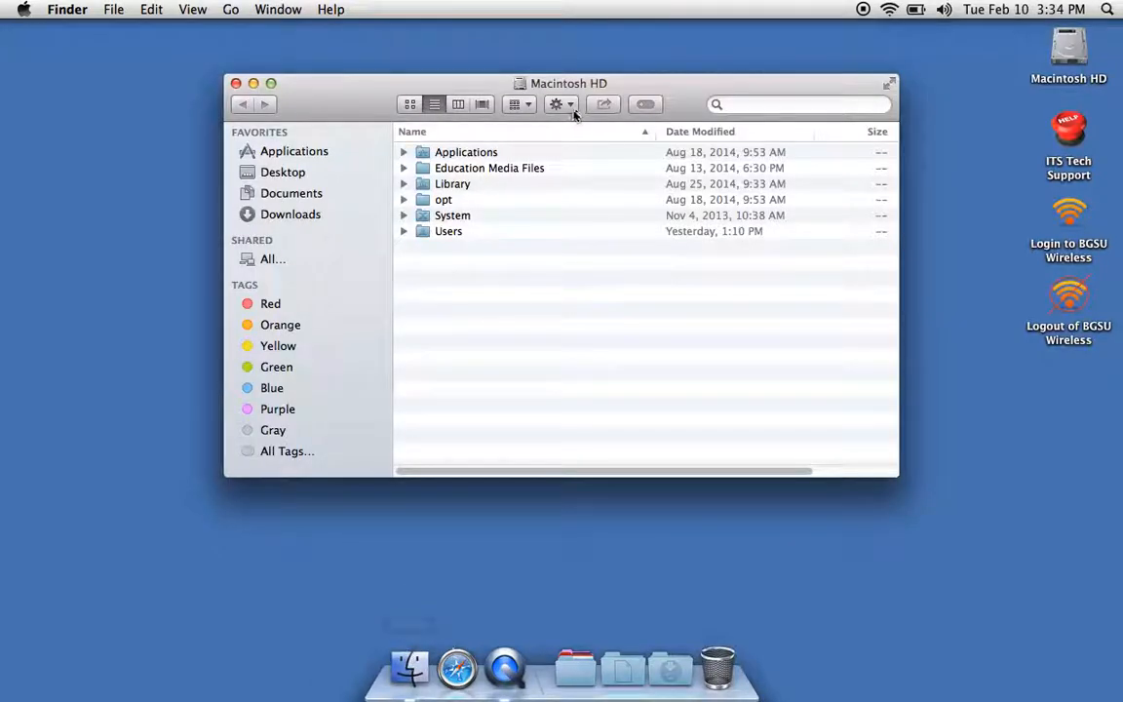
{"action": "double_click", "coordinate": [505, 159]}
{"action": "scroll", "coordinate": [476, 329], "scroll_direction": "up", "scroll_amount": 2}
{"action": "scroll", "coordinate": [475, 329], "scroll_direction": "down", "scroll_amount": 1}
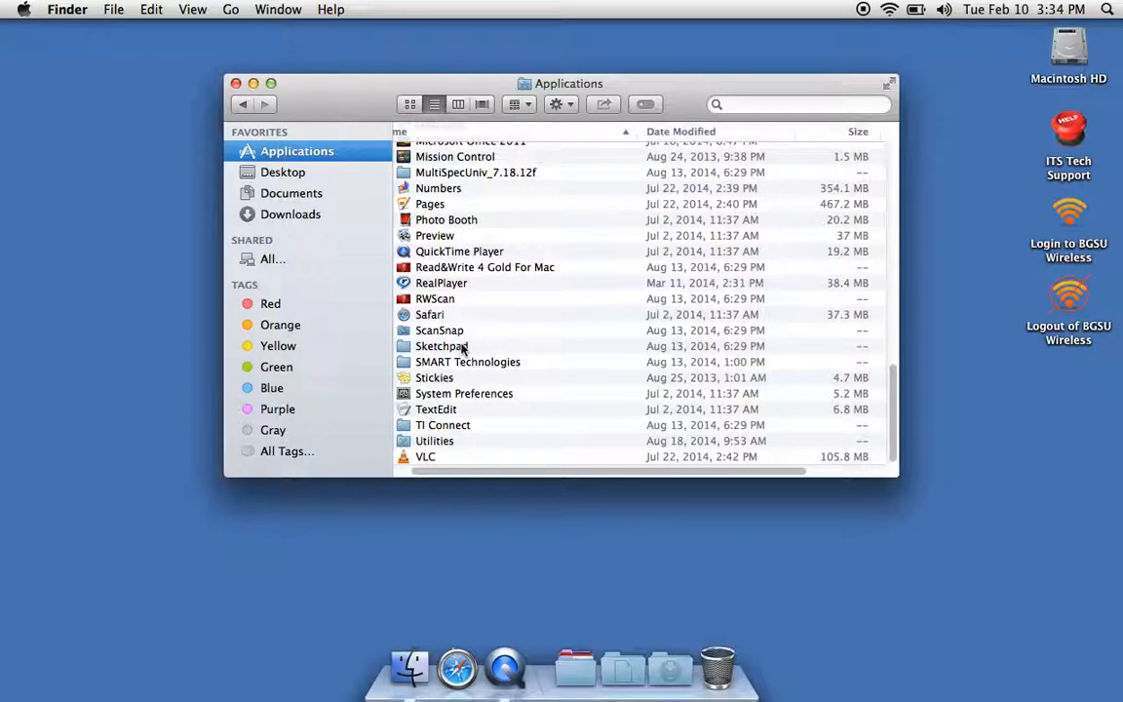
{"action": "double_click", "coordinate": [463, 347]}
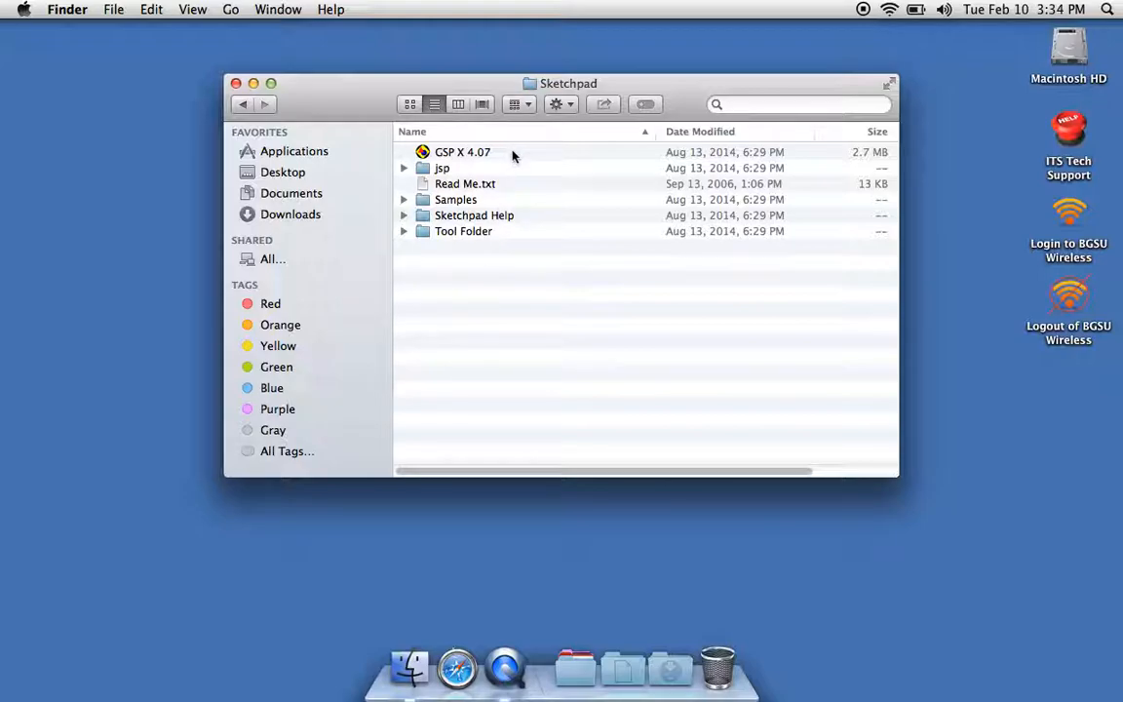
{"action": "double_click", "coordinate": [513, 154]}
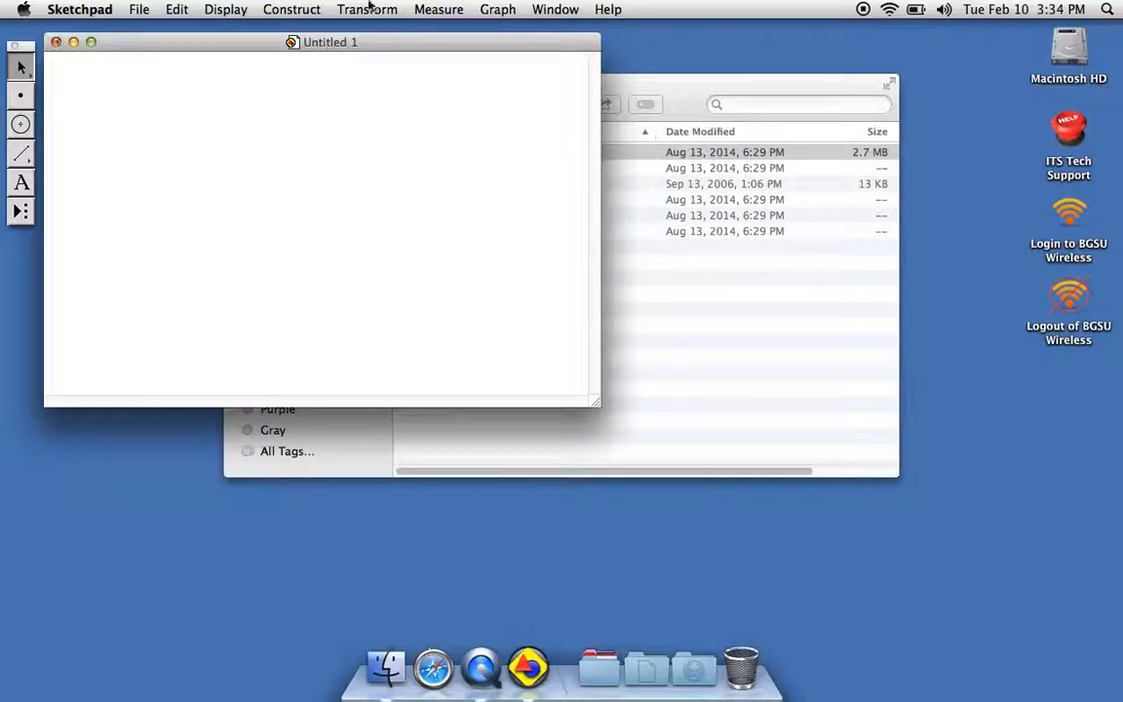
Enlarge and reposition the sketch window, and show a square coordinate grid in it.
{"action": "left_click_drag", "start_coordinate": [343, 45], "coordinate": [492, 45]}
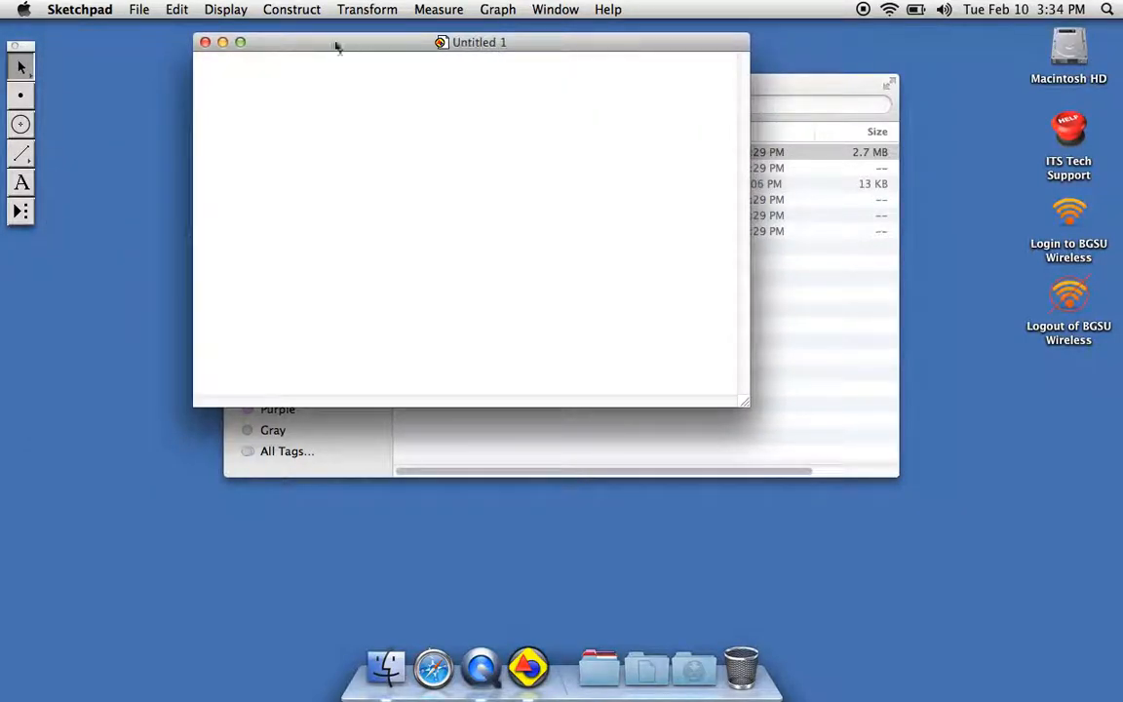
{"action": "left_click", "coordinate": [241, 43]}
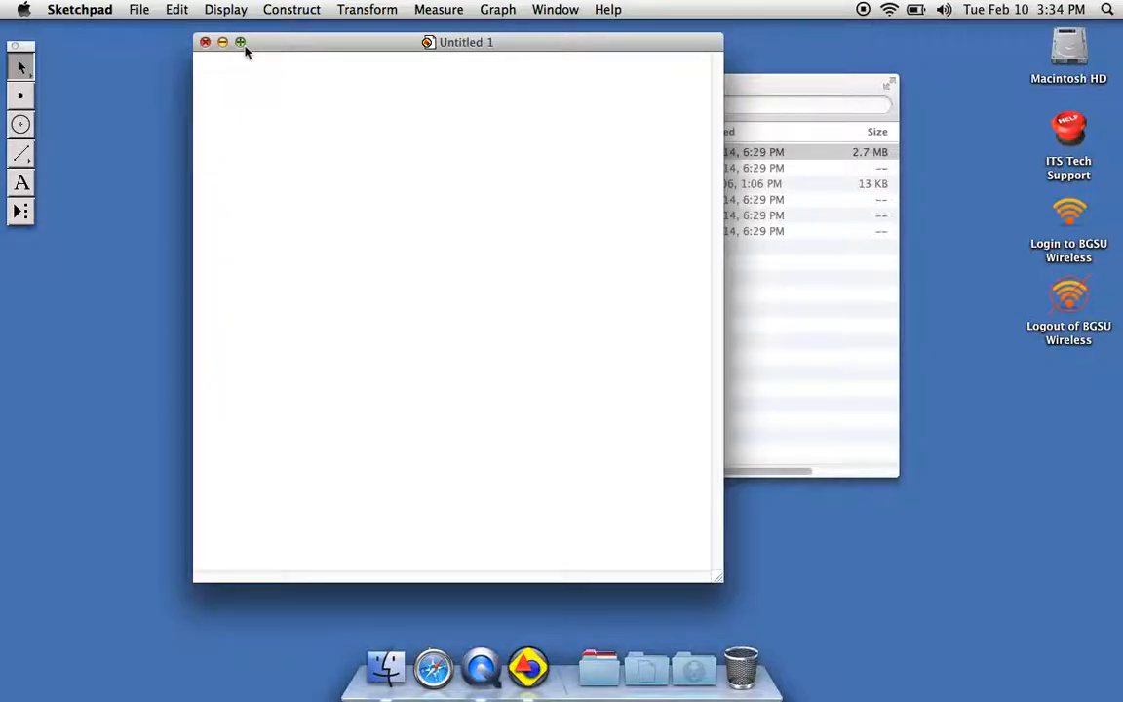
{"action": "left_click", "coordinate": [497, 10]}
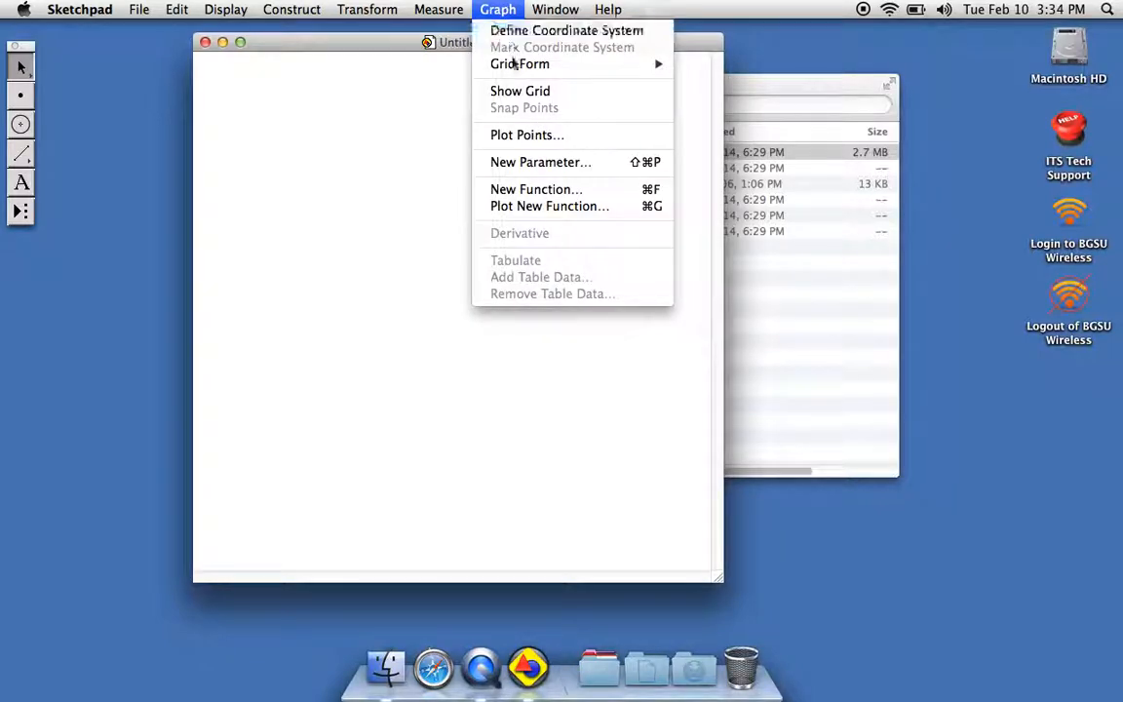
{"action": "mouse_move", "coordinate": [516, 70]}
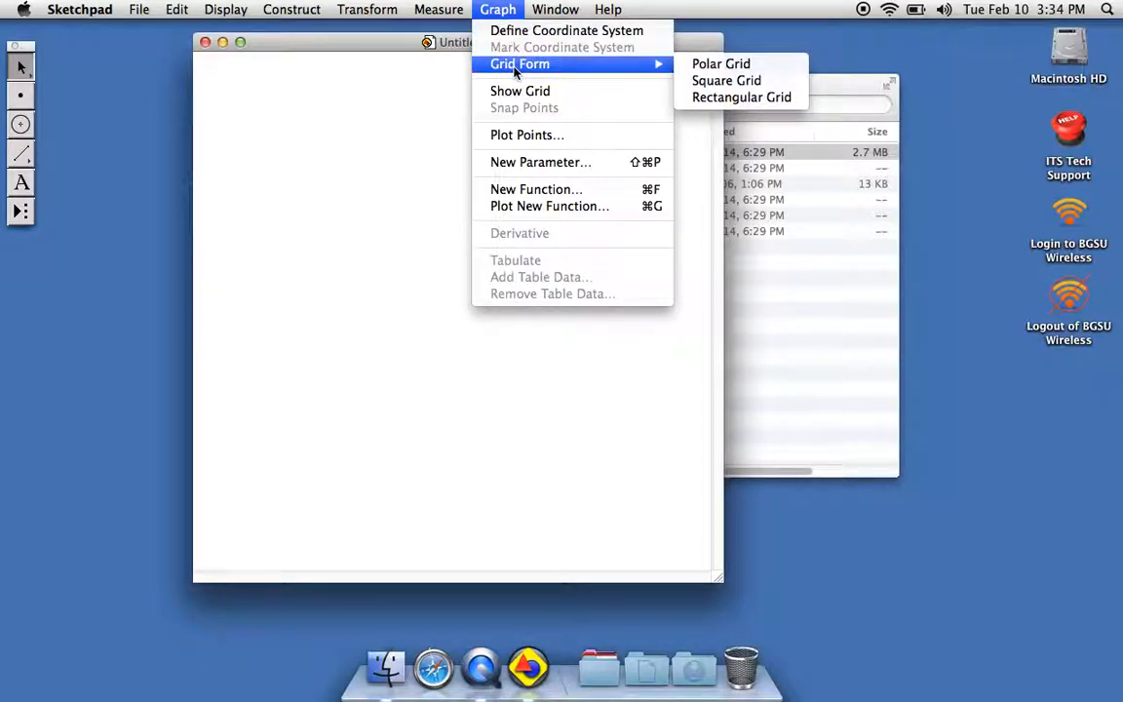
{"action": "left_click", "coordinate": [715, 85]}
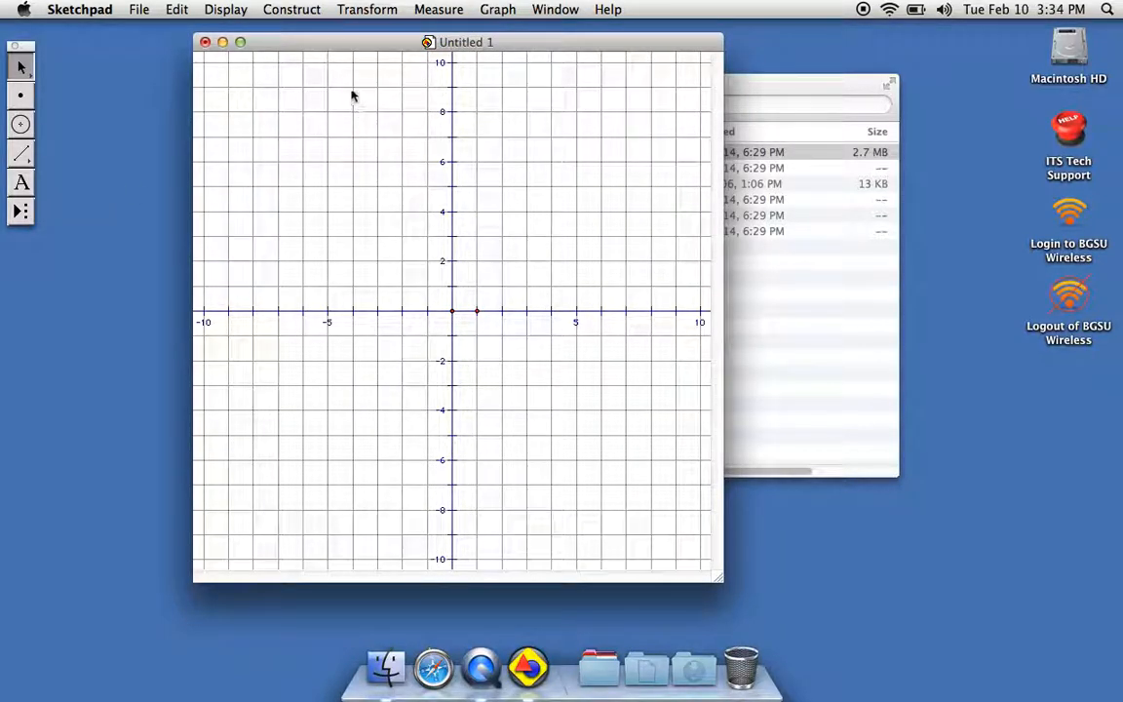
{"action": "left_click_drag", "start_coordinate": [366, 48], "coordinate": [333, 45]}
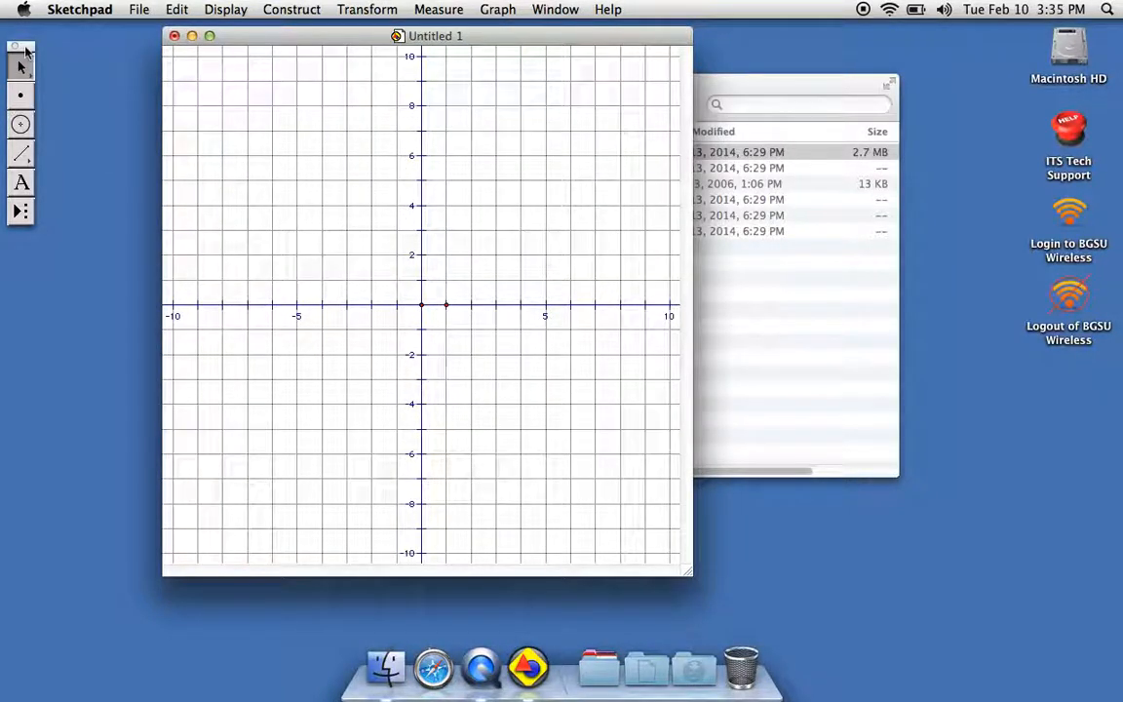
Draw a segment from the origin to about (4, 4) and a straight line through the origin and about (3, 5).
{"action": "left_click", "coordinate": [26, 153]}
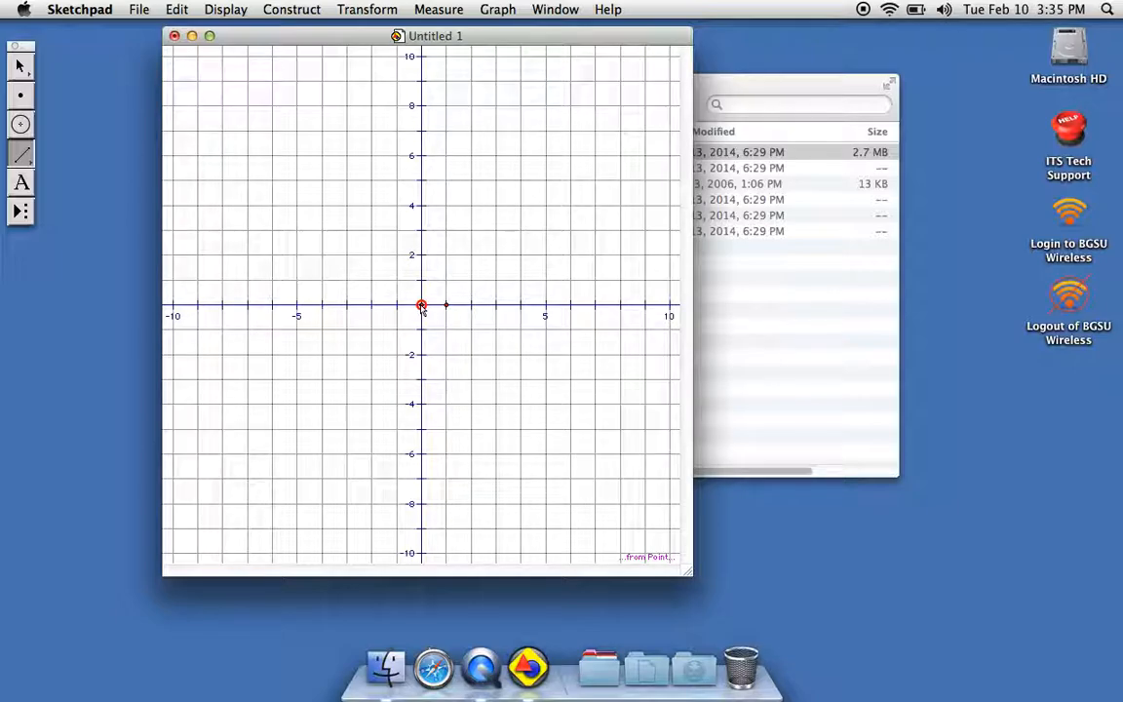
{"action": "left_click_drag", "start_coordinate": [422, 306], "coordinate": [520, 210]}
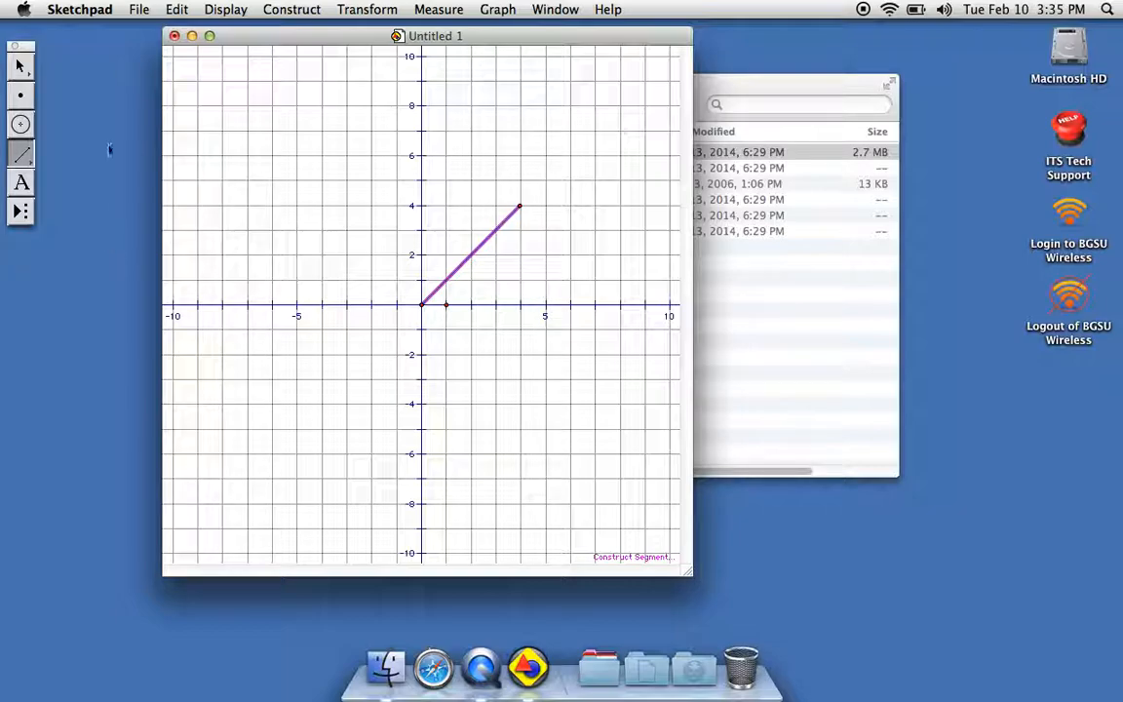
{"action": "left_click", "coordinate": [24, 159]}
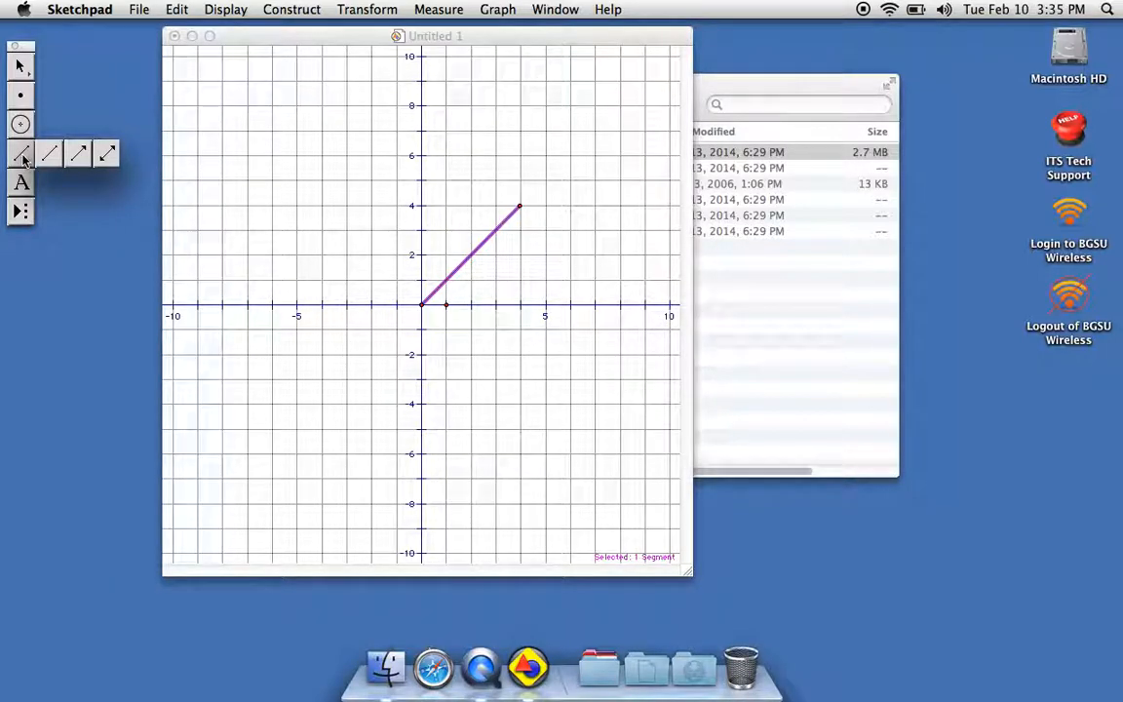
{"action": "left_click_drag", "start_coordinate": [29, 159], "coordinate": [107, 156]}
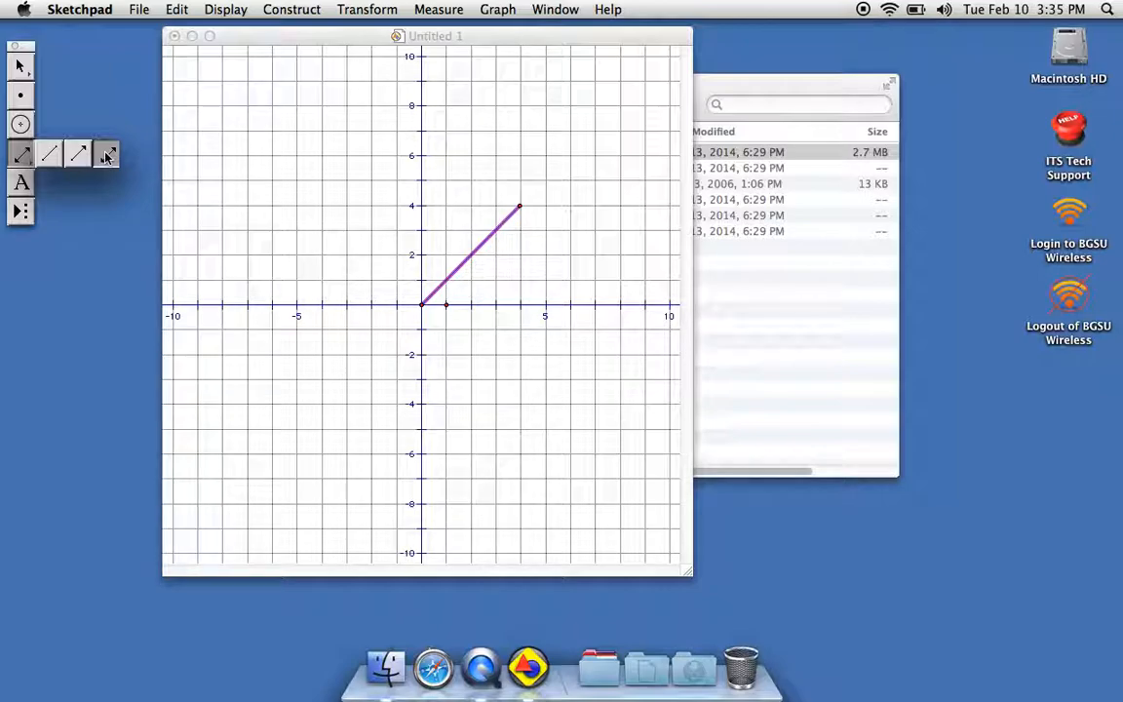
{"action": "left_click_drag", "start_coordinate": [107, 156], "coordinate": [106, 158]}
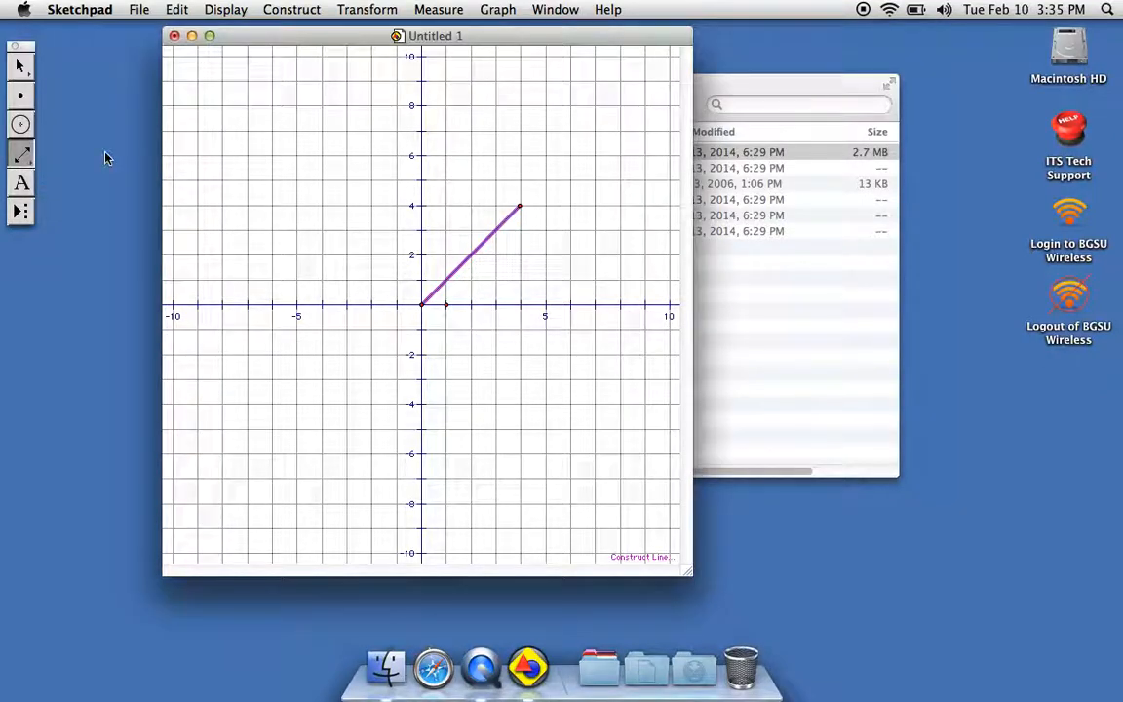
{"action": "left_click_drag", "start_coordinate": [421, 304], "coordinate": [496, 184]}
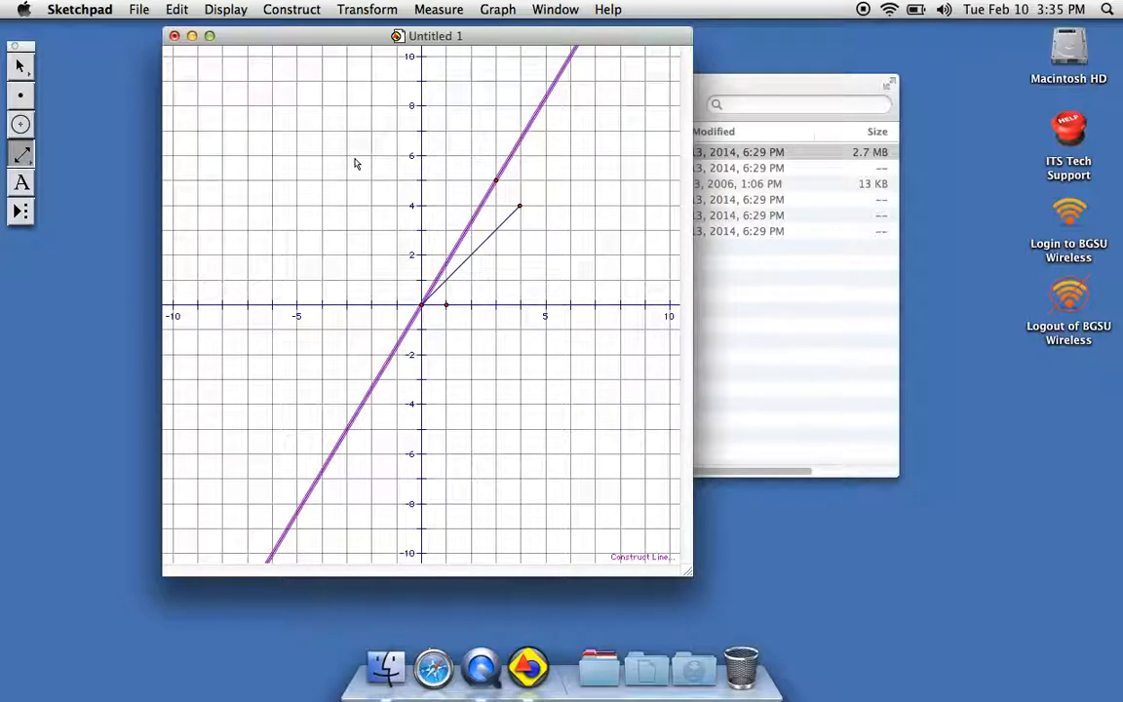
Plot a point at the rectangular coordinates (4, 5) and finish plotting.
{"action": "left_click", "coordinate": [499, 9]}
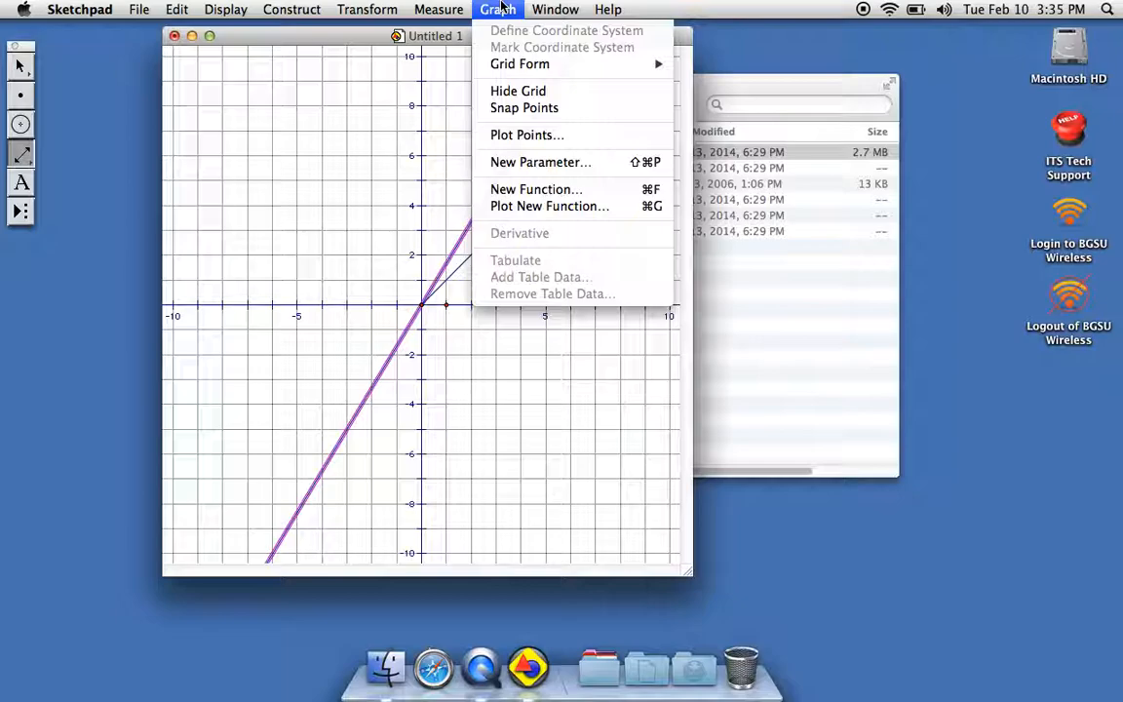
{"action": "left_click", "coordinate": [549, 138]}
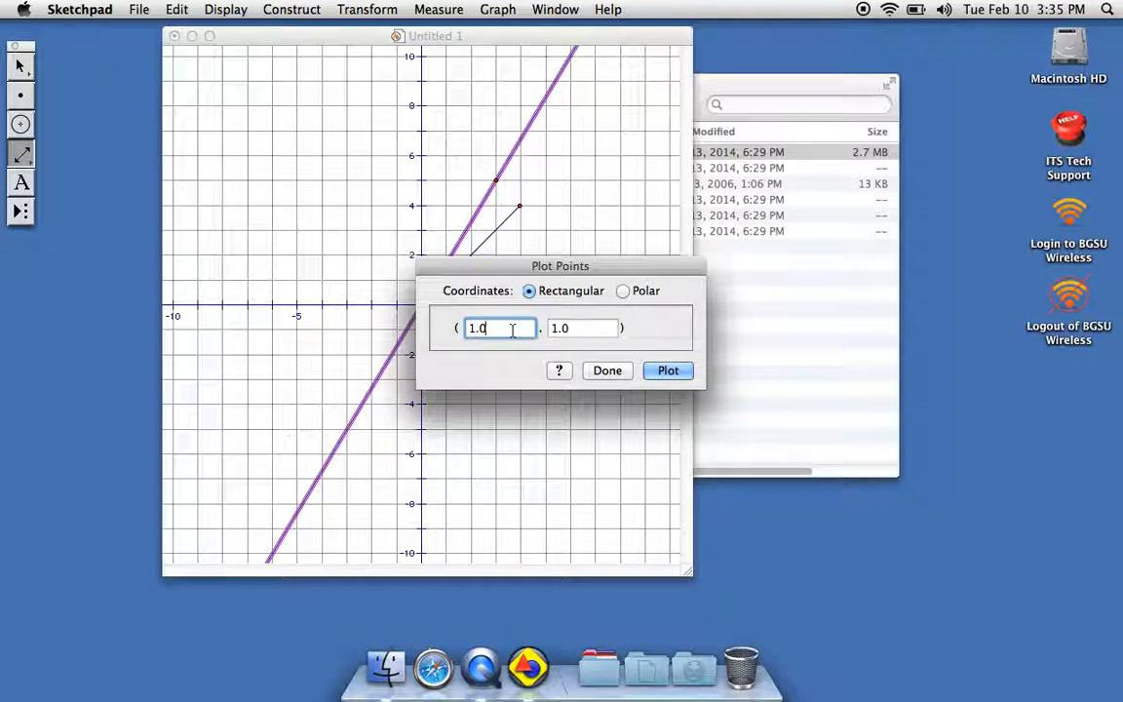
{"action": "key", "text": "BackSpace"}
{"action": "type", "text": "4"}
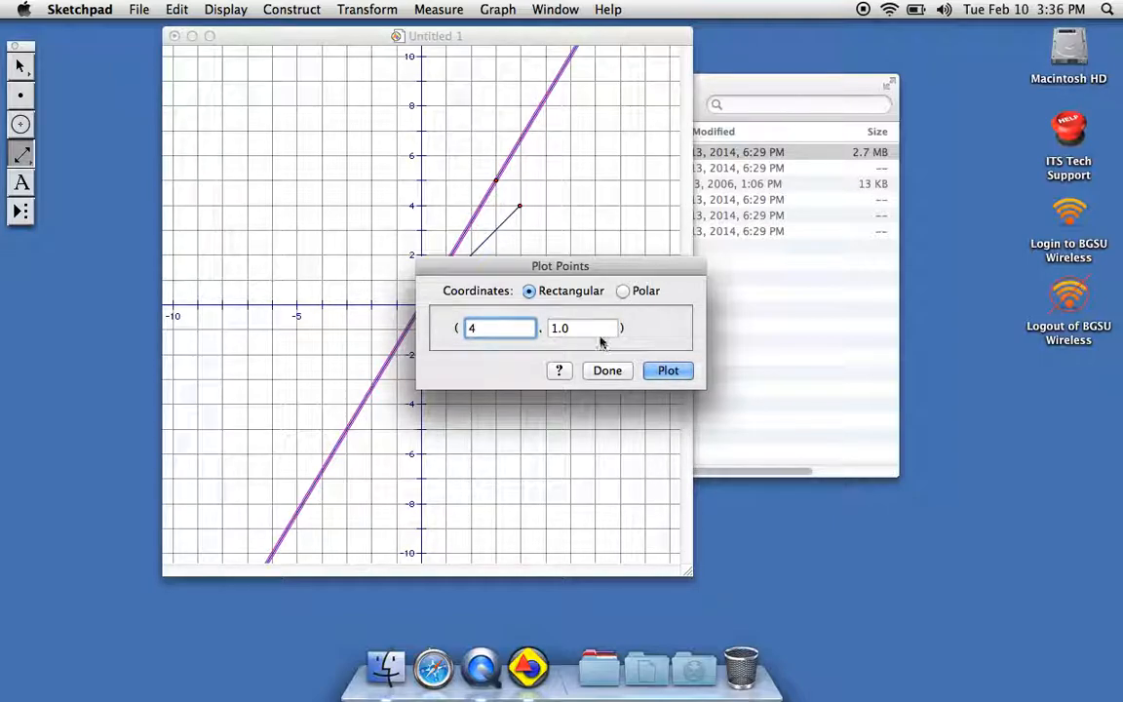
{"action": "key", "text": "Tab"}
{"action": "key", "text": "BackSpace"}
{"action": "type", "text": "5"}
{"action": "left_click", "coordinate": [666, 370]}
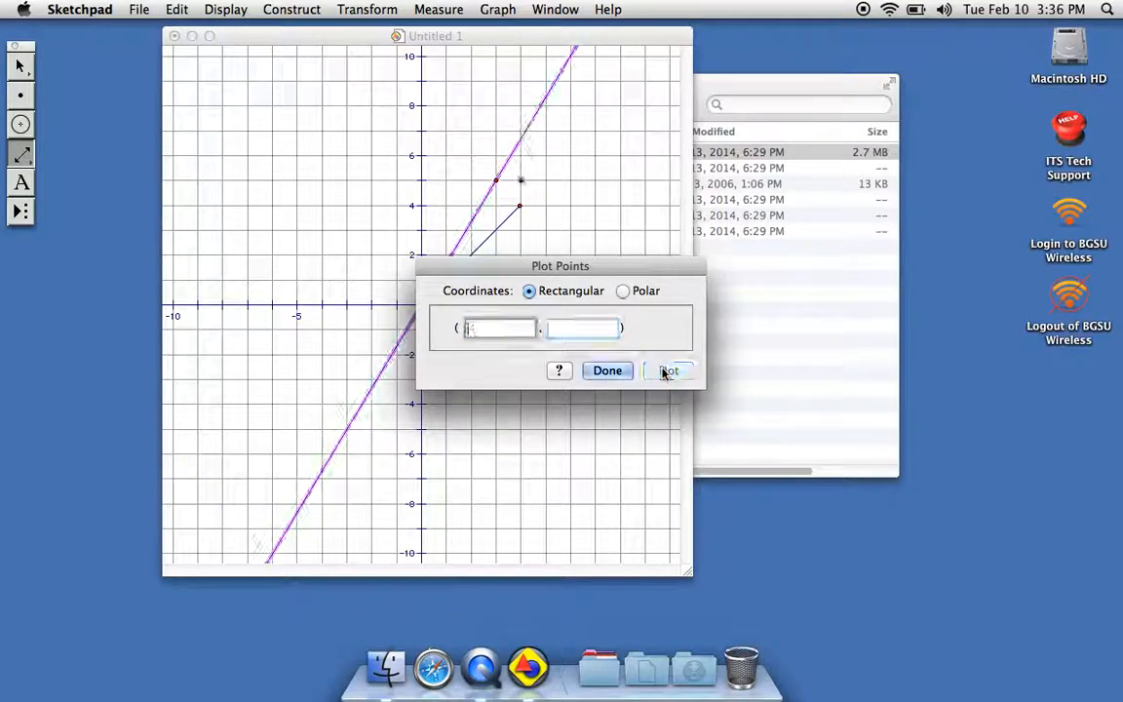
{"action": "key", "text": "Return"}
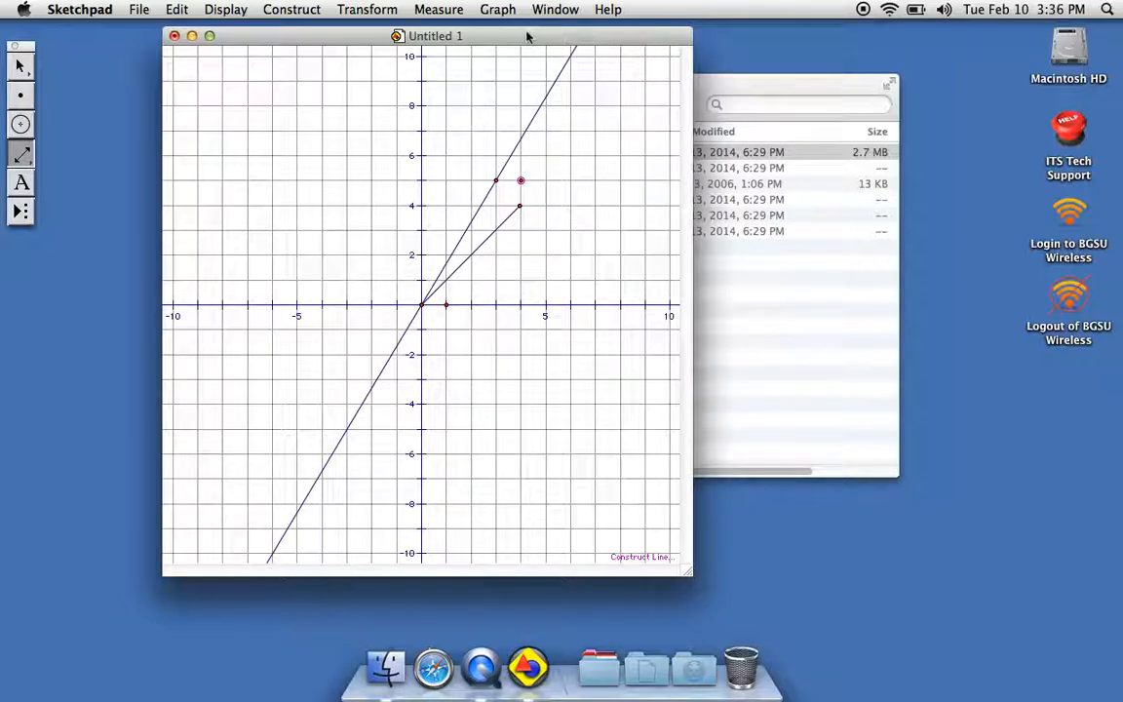
Draw a ray starting at about (-4, 0) on the x-axis and passing through about (-1, 4).
{"action": "left_click", "coordinate": [22, 154]}
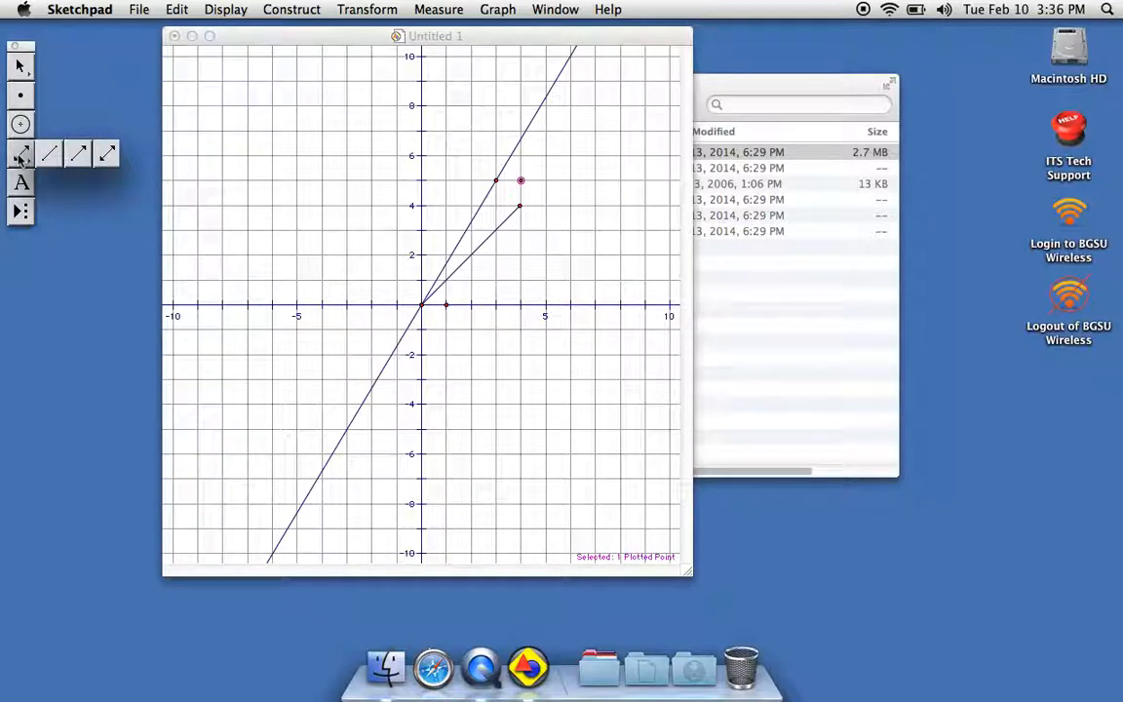
{"action": "left_click_drag", "start_coordinate": [22, 156], "coordinate": [69, 160]}
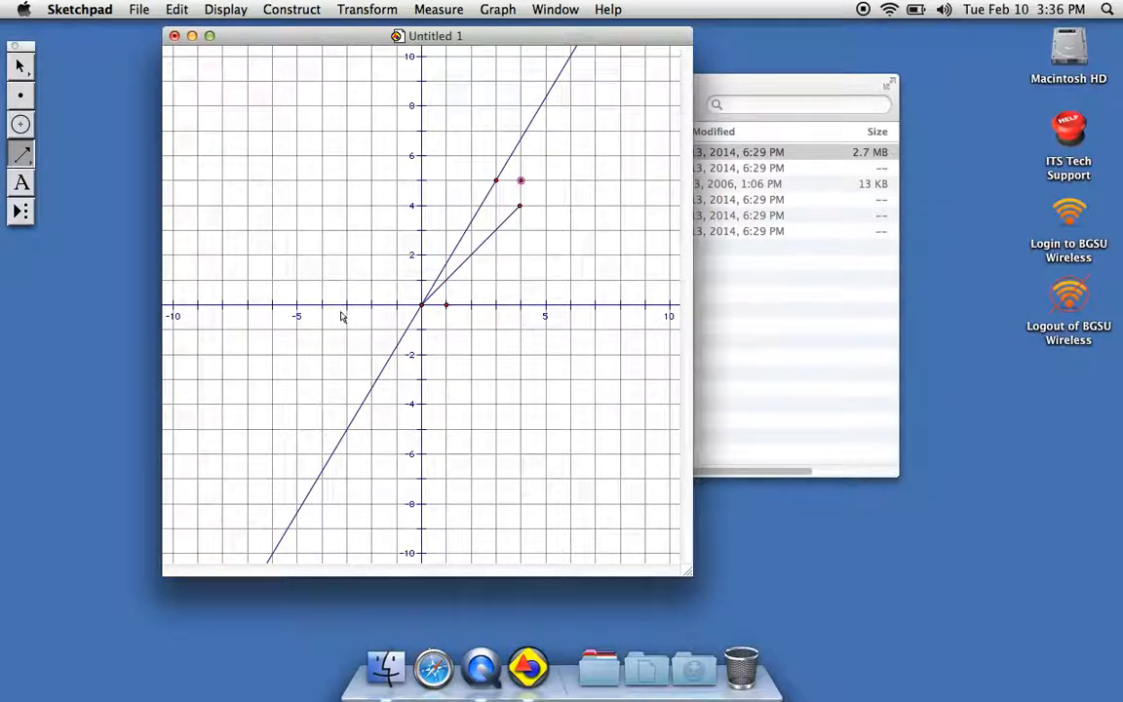
{"action": "left_click_drag", "start_coordinate": [323, 304], "coordinate": [397, 209]}
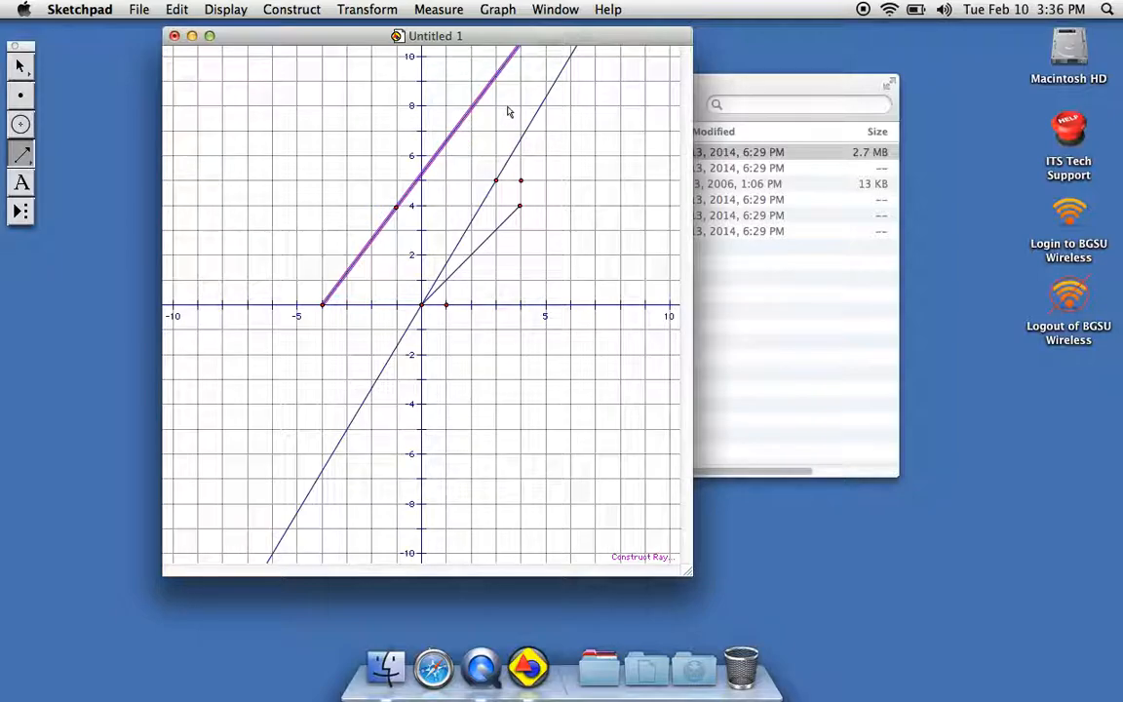
Define a new function f(x) = x^2 without plotting it, and deselect its expression.
{"action": "left_click", "coordinate": [499, 10]}
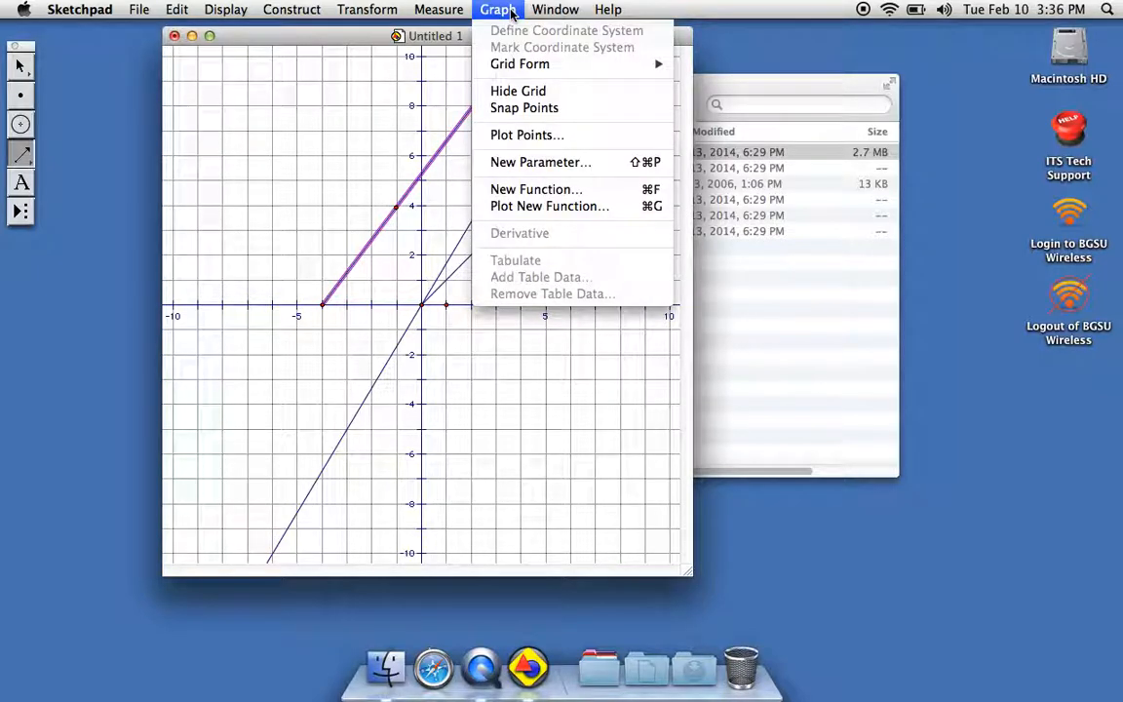
{"action": "left_click", "coordinate": [509, 190]}
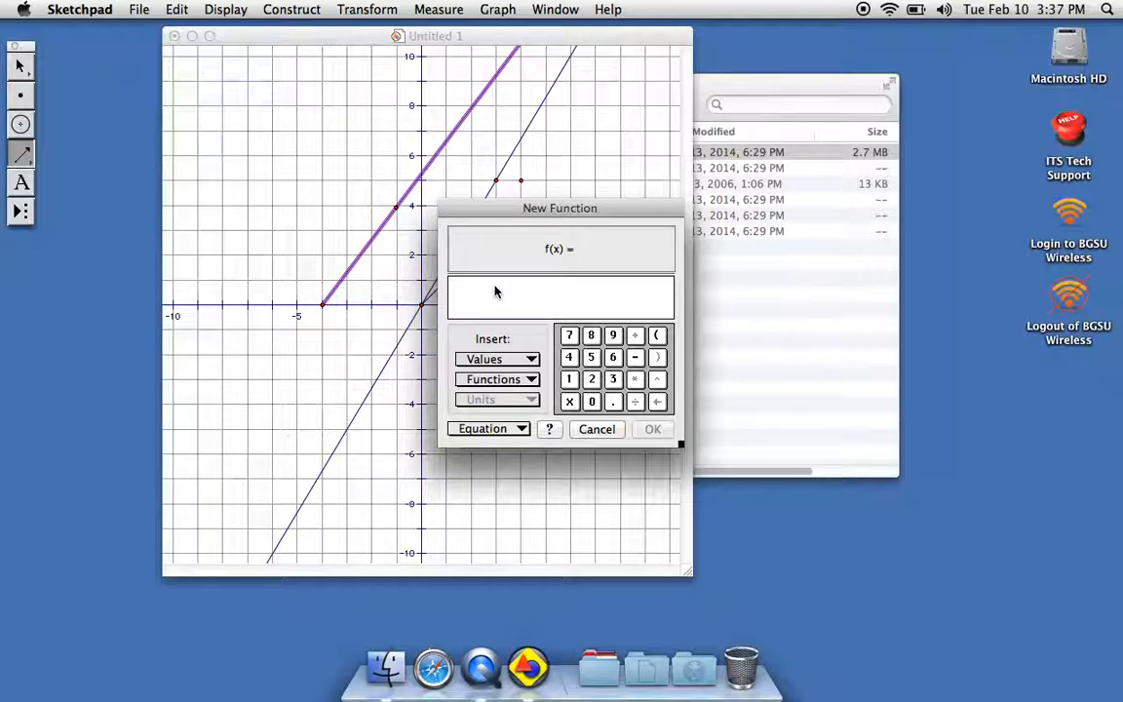
{"action": "type", "text": "x"}
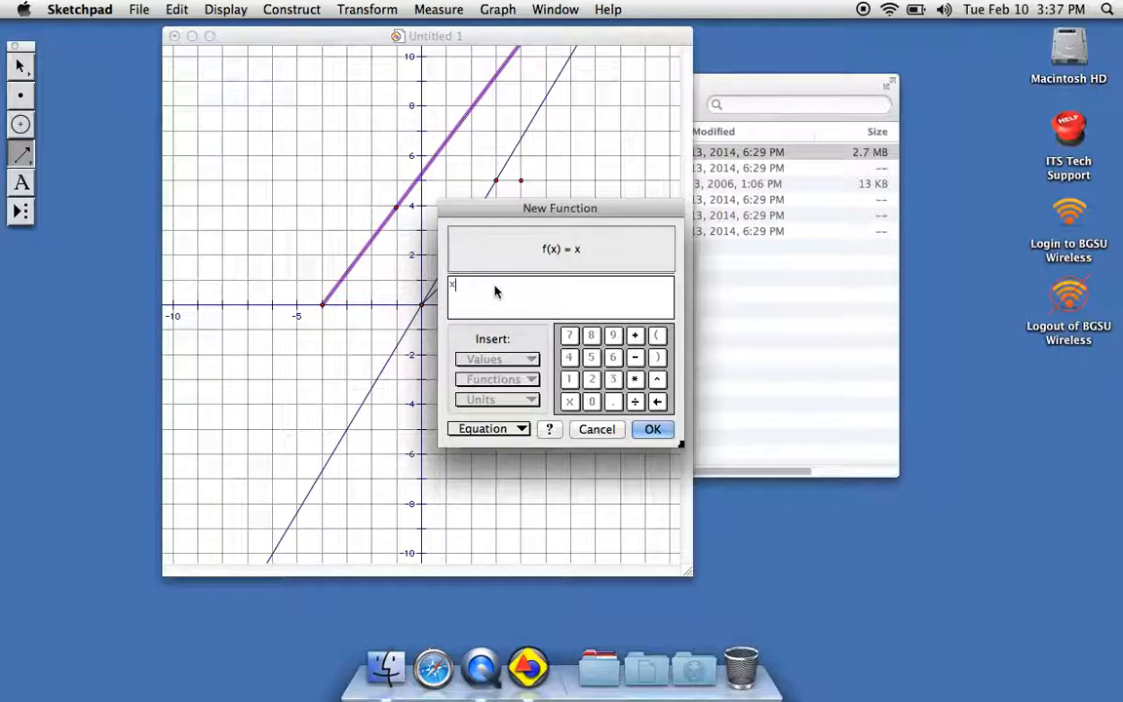
{"action": "type", "text": "^2"}
{"action": "left_click", "coordinate": [652, 430]}
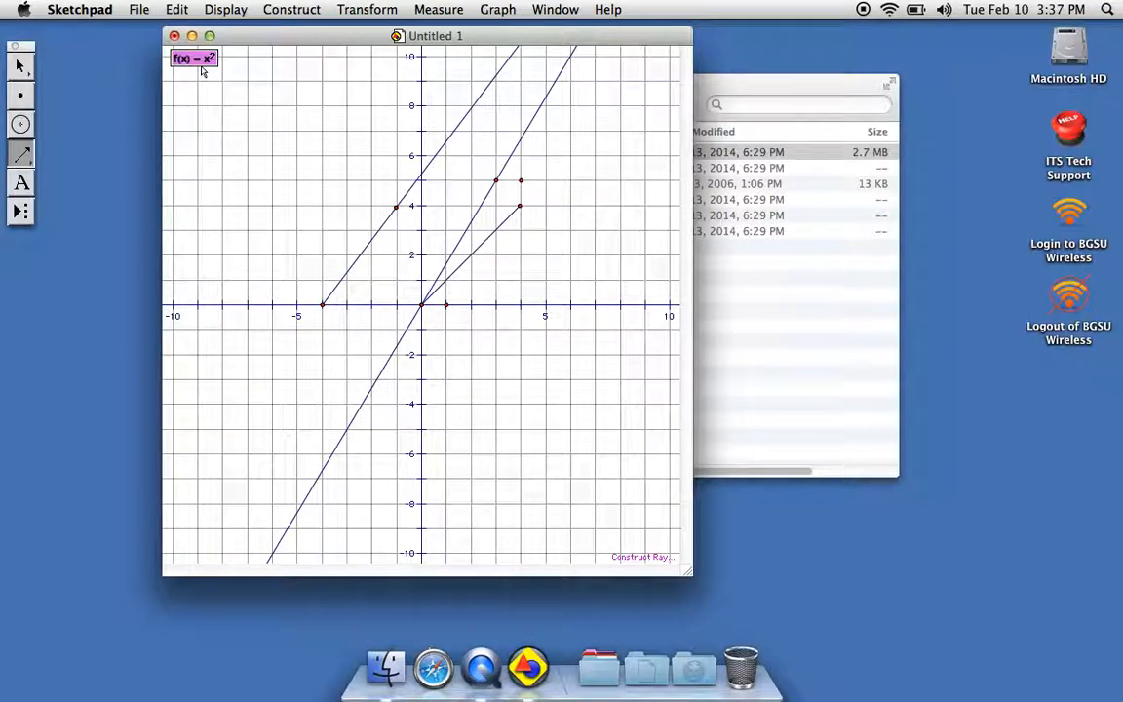
{"action": "left_click", "coordinate": [232, 54]}
{"action": "mouse_move", "coordinate": [232, 55]}
{"action": "left_mouse_down"}
{"action": "mouse_move", "coordinate": [195, 108]}
{"action": "mouse_move", "coordinate": [238, 82]}
{"action": "mouse_move", "coordinate": [233, 66]}
{"action": "left_mouse_up"}
{"action": "left_click", "coordinate": [232, 56]}
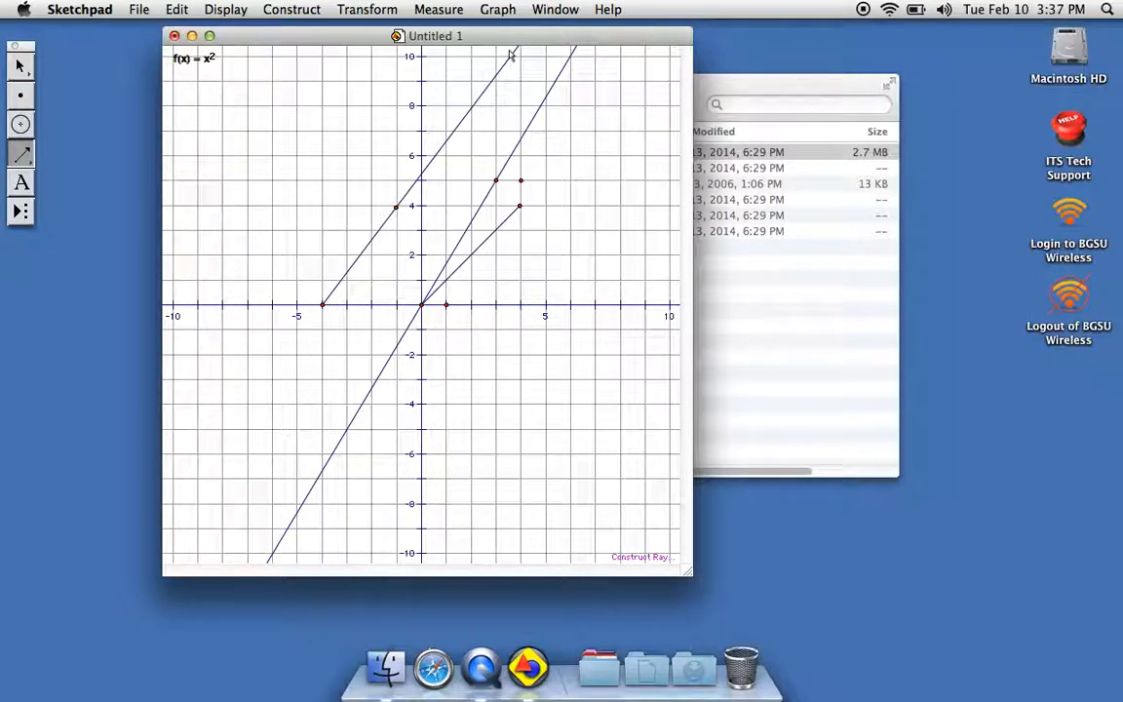
Plot a new function g(x) = x^2 on the grid.
{"action": "left_click", "coordinate": [495, 9]}
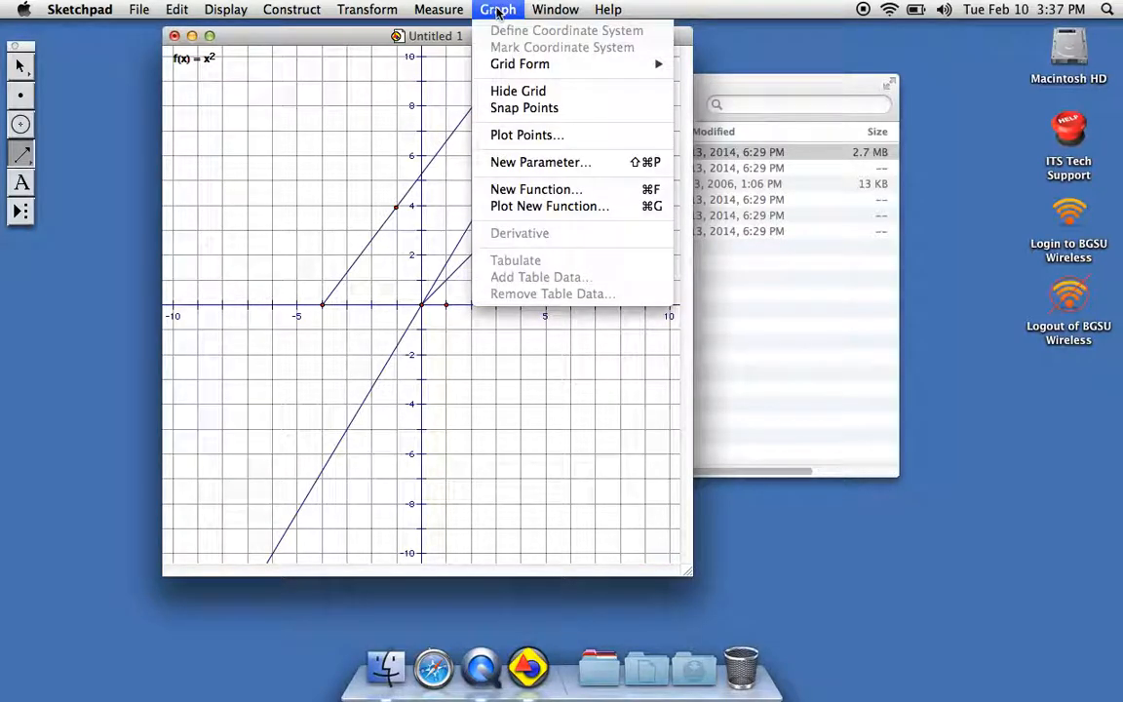
{"action": "left_click", "coordinate": [516, 207]}
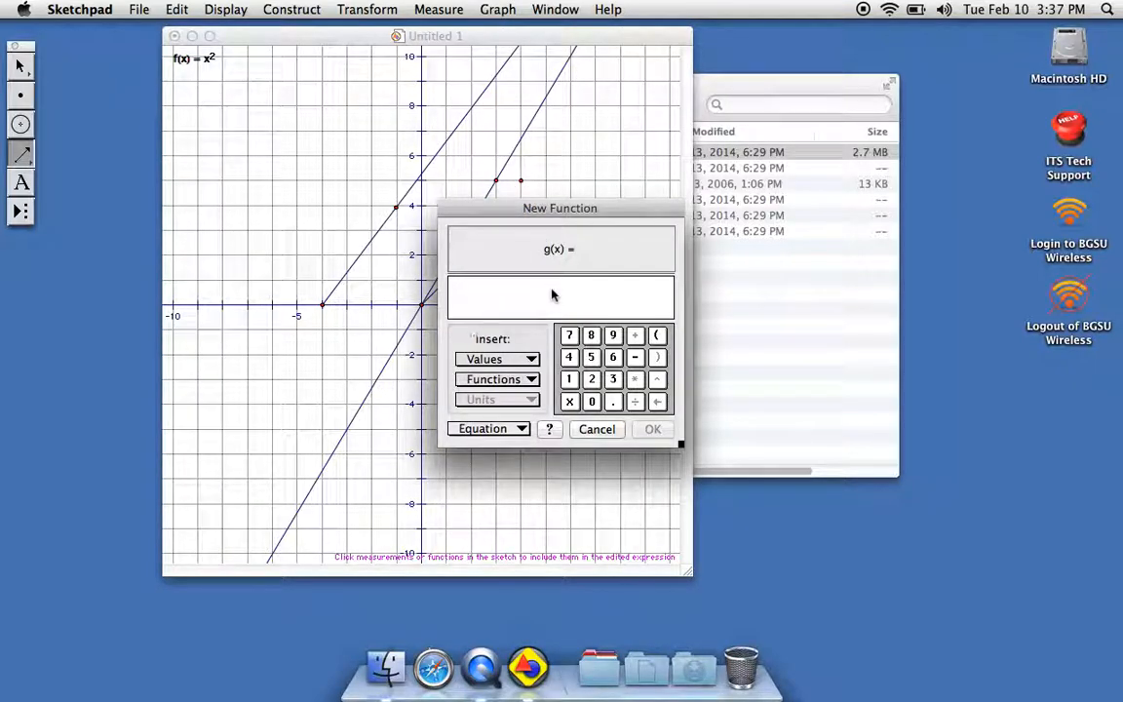
{"action": "type", "text": "x^2"}
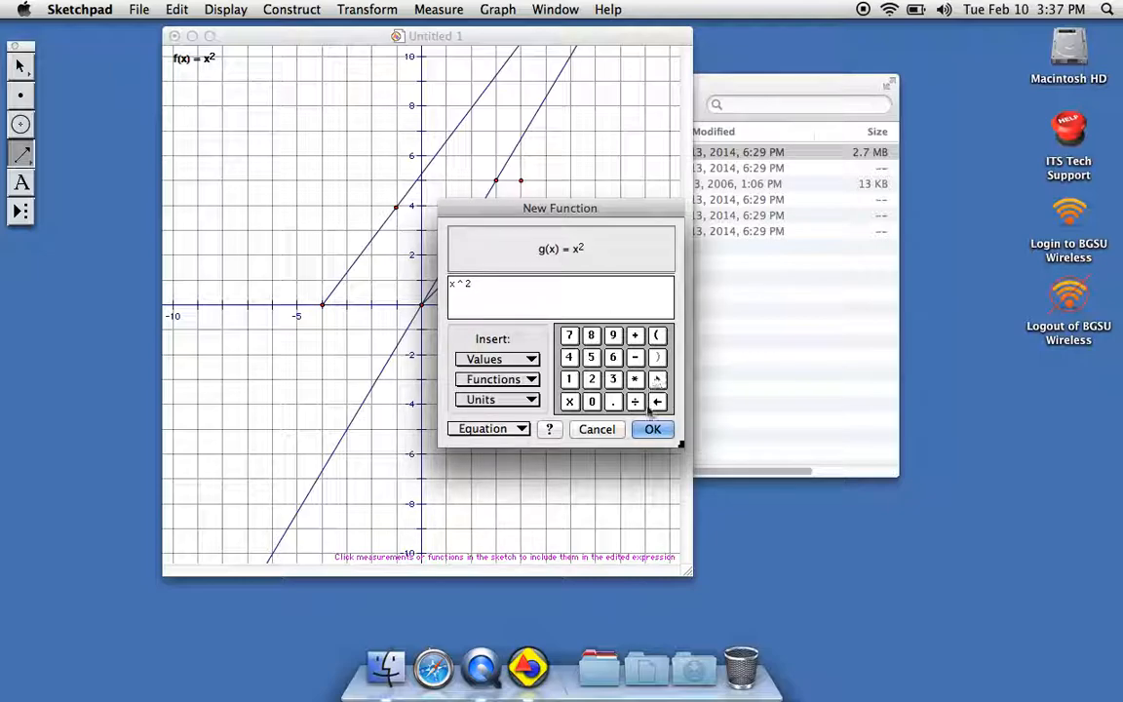
{"action": "left_click", "coordinate": [652, 430]}
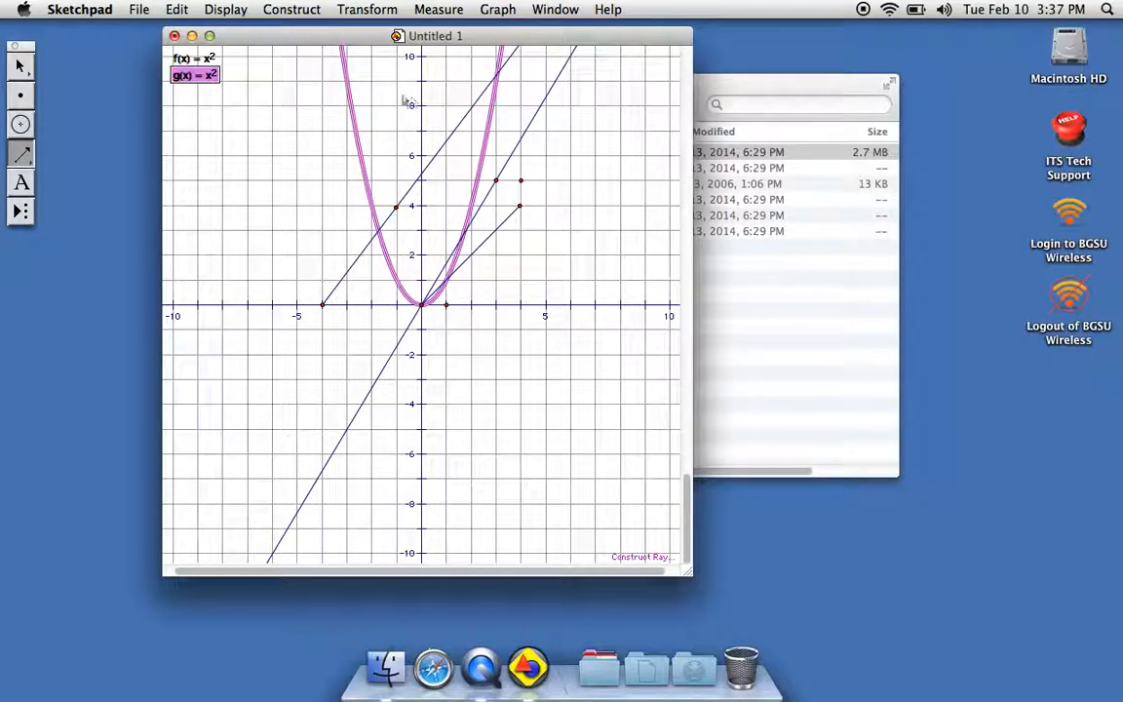
Create a new blank sketch.
{"action": "left_click", "coordinate": [141, 10]}
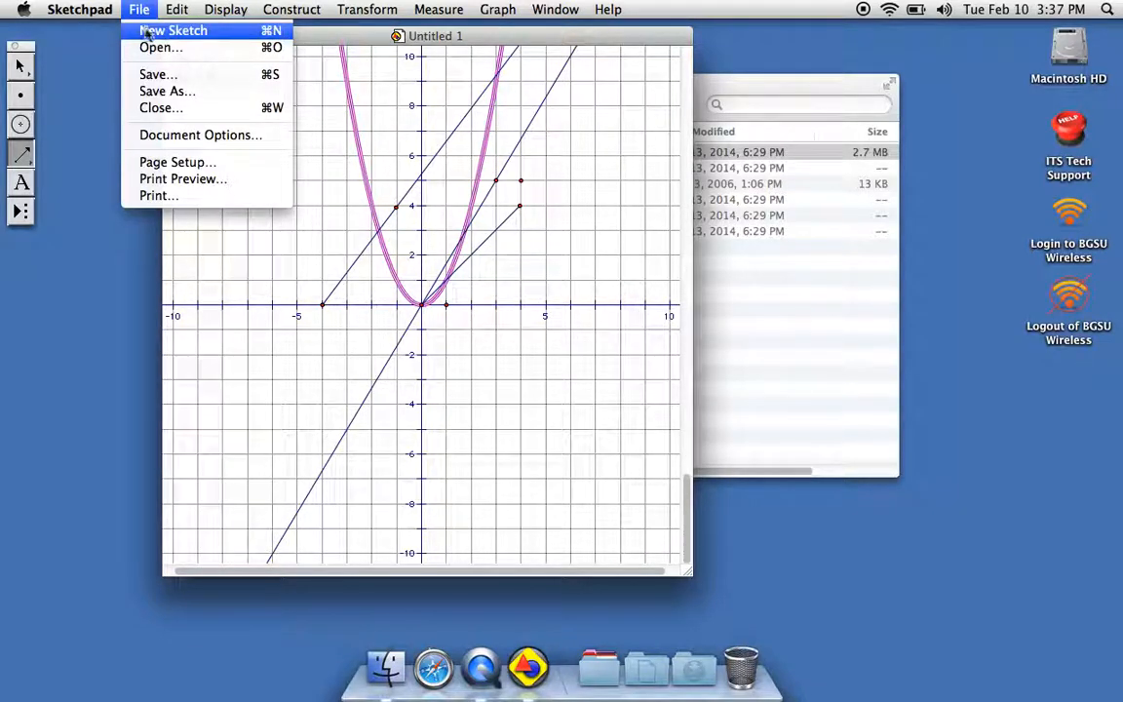
{"action": "left_click", "coordinate": [151, 35]}
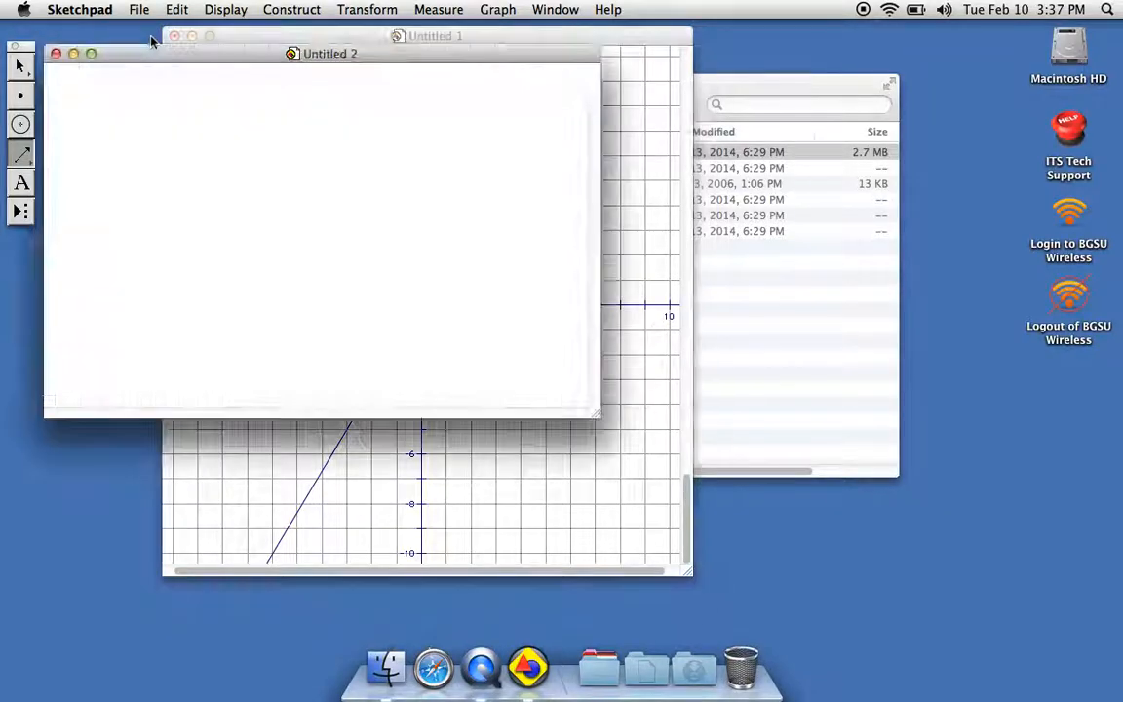
Reposition and enlarge the blank sketch window, and show a square grid in it.
{"action": "left_click_drag", "start_coordinate": [200, 62], "coordinate": [325, 55]}
{"action": "left_click_drag", "start_coordinate": [722, 407], "coordinate": [819, 563]}
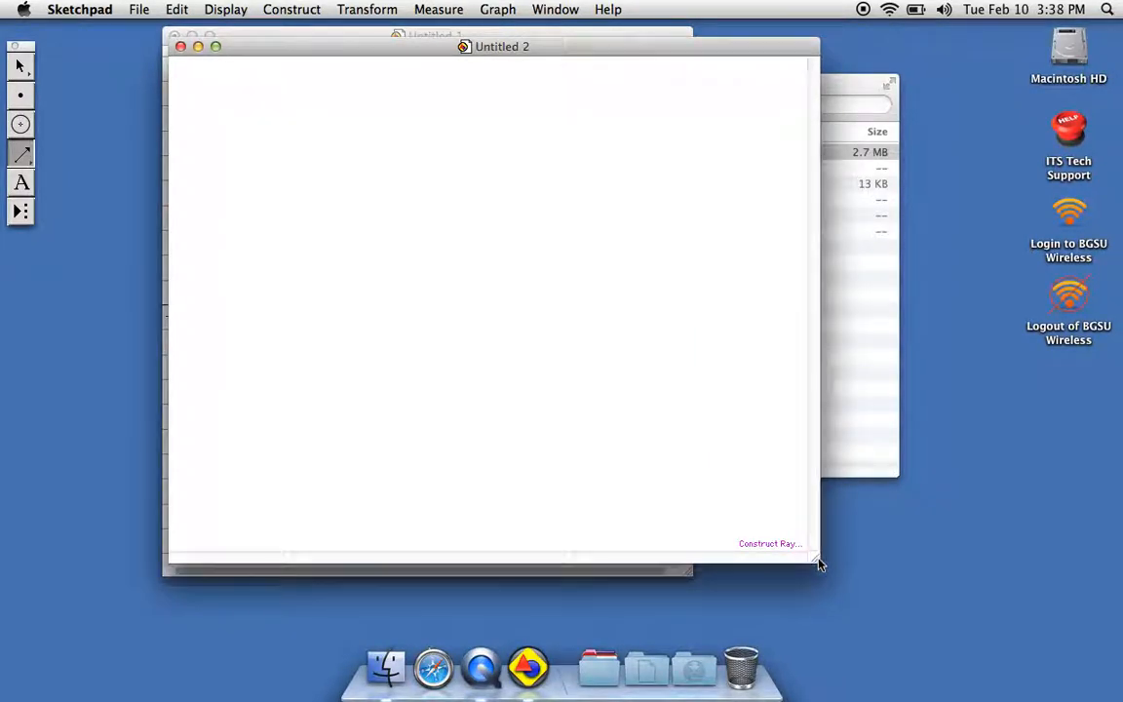
{"action": "left_click", "coordinate": [497, 10]}
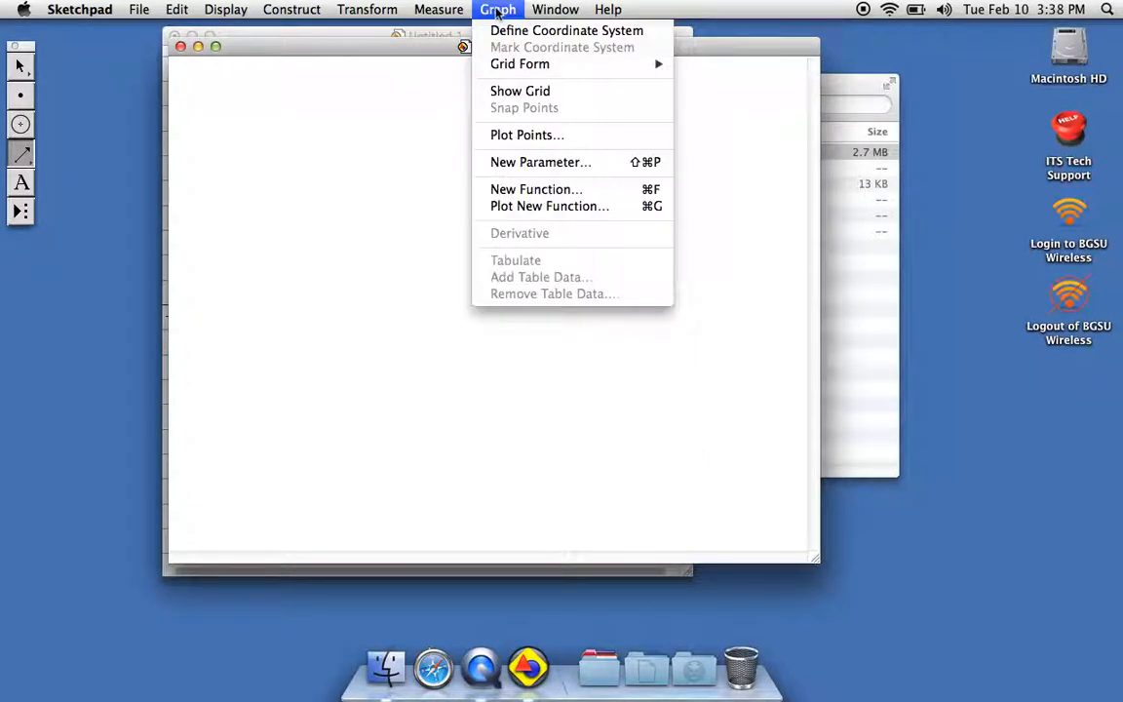
{"action": "mouse_move", "coordinate": [542, 73]}
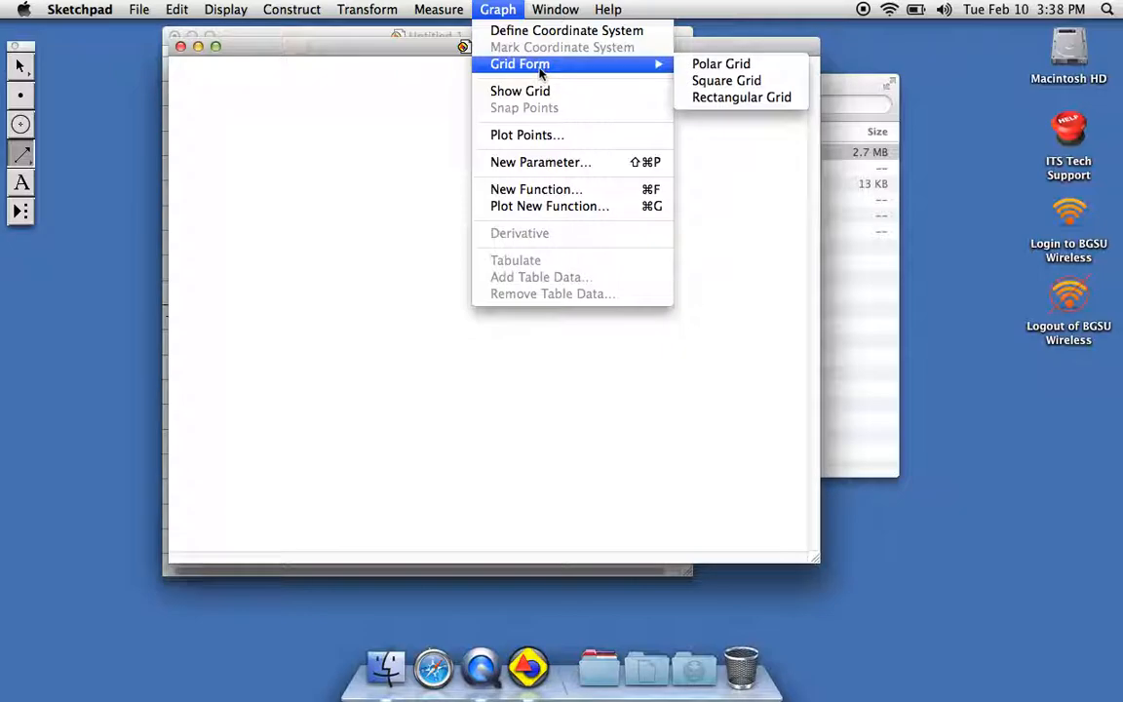
{"action": "left_click", "coordinate": [706, 84]}
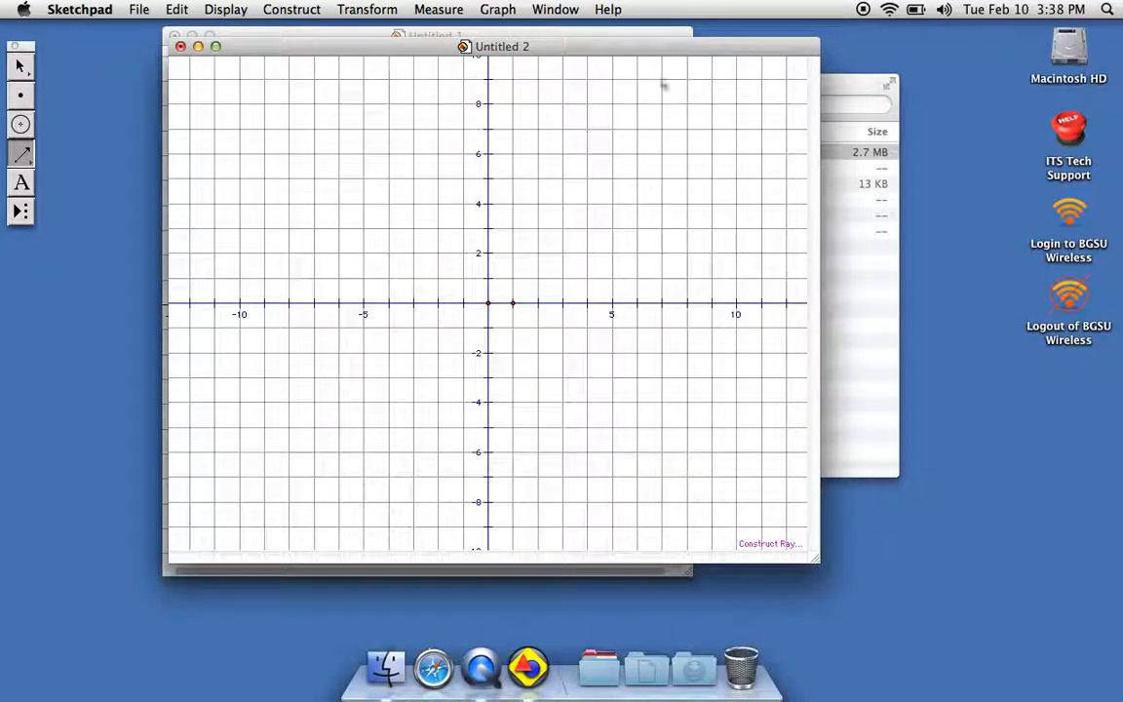
Draw a segment from the origin to about (7, 7) on the grid and measure its slope.
{"action": "left_click_drag", "start_coordinate": [23, 154], "coordinate": [49, 161]}
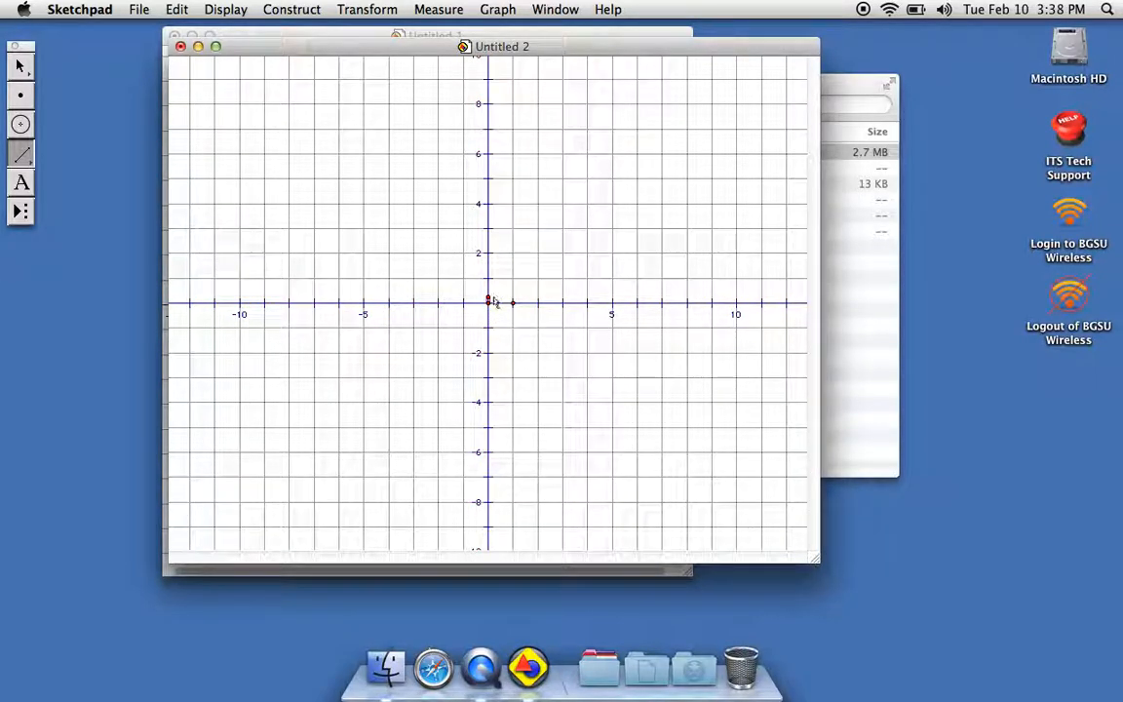
{"action": "mouse_move", "coordinate": [495, 294]}
{"action": "left_mouse_down"}
{"action": "mouse_move", "coordinate": [675, 134]}
{"action": "mouse_move", "coordinate": [662, 131]}
{"action": "left_mouse_up"}
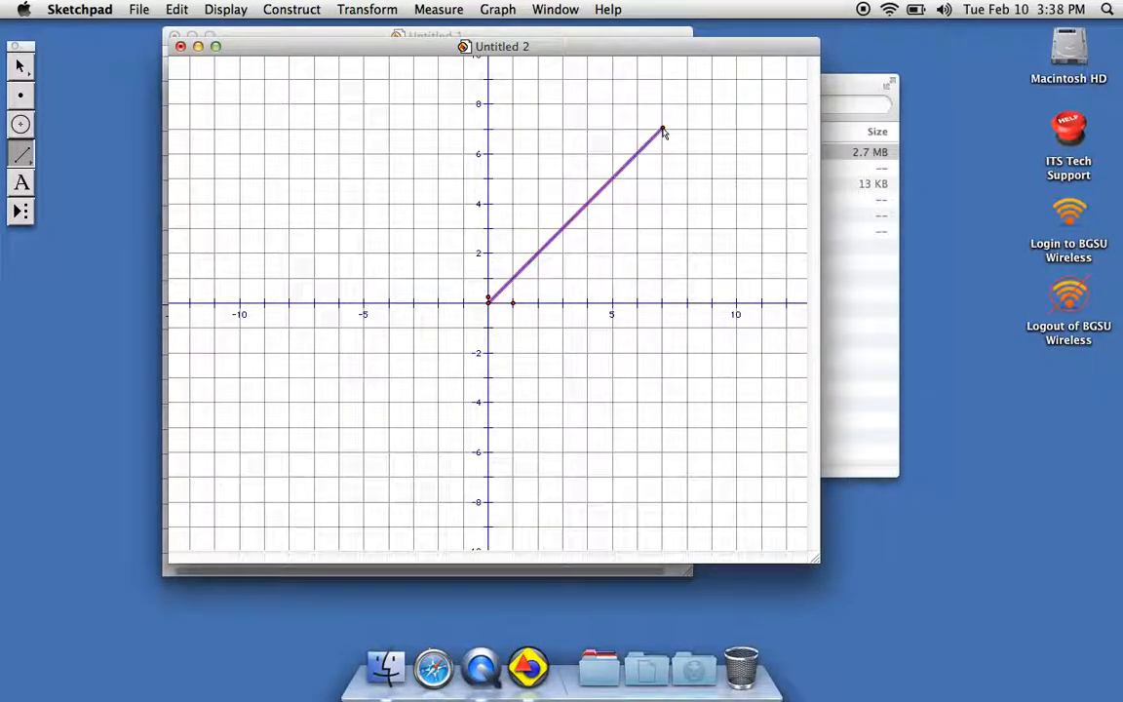
{"action": "left_click", "coordinate": [508, 10]}
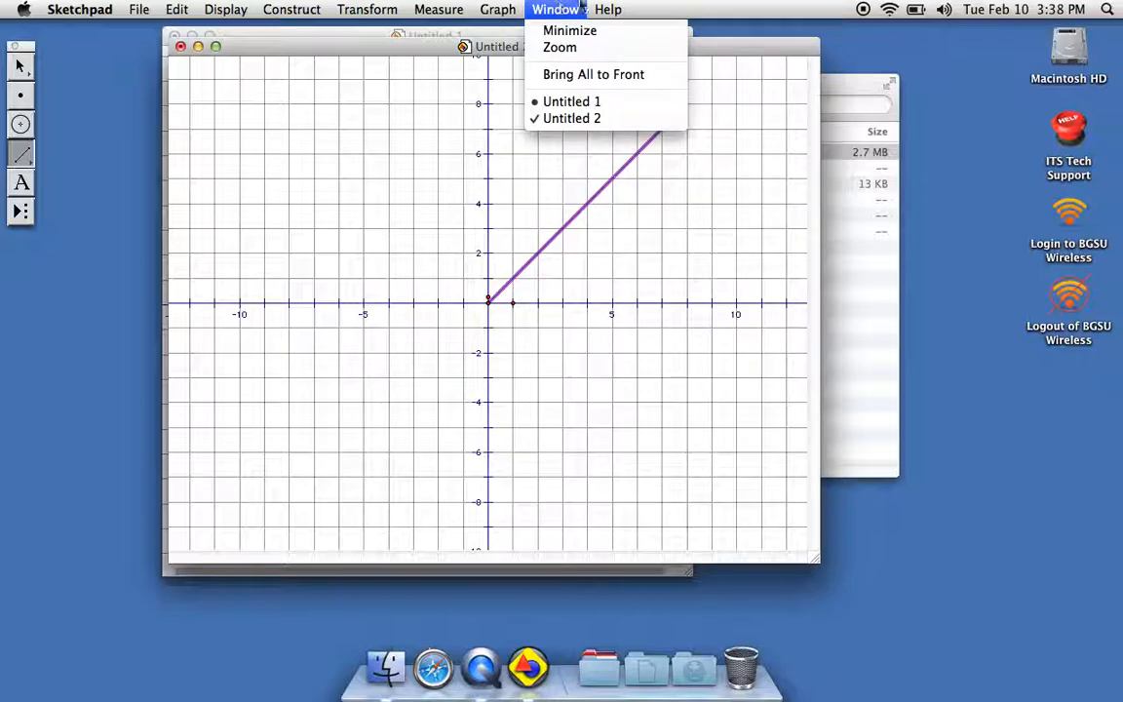
{"action": "mouse_move", "coordinate": [444, 7]}
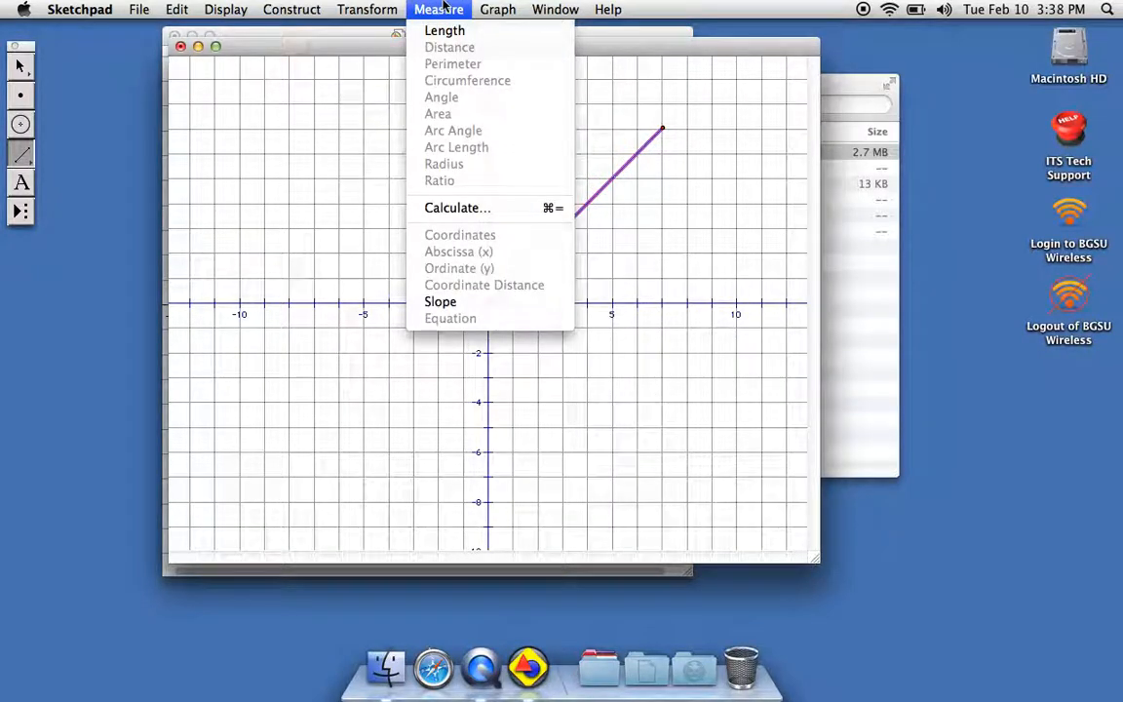
{"action": "left_click", "coordinate": [434, 302]}
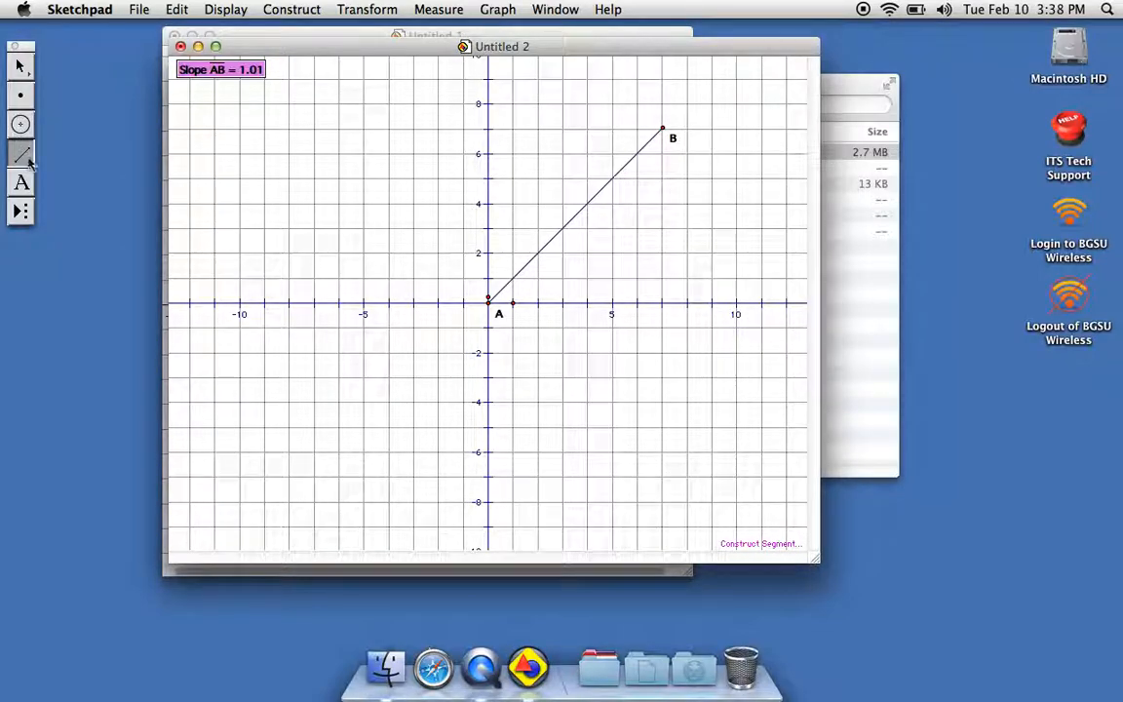
Draw a line through about (-2, 0) and (2, 4) and measure its slope.
{"action": "left_click_drag", "start_coordinate": [24, 156], "coordinate": [106, 155]}
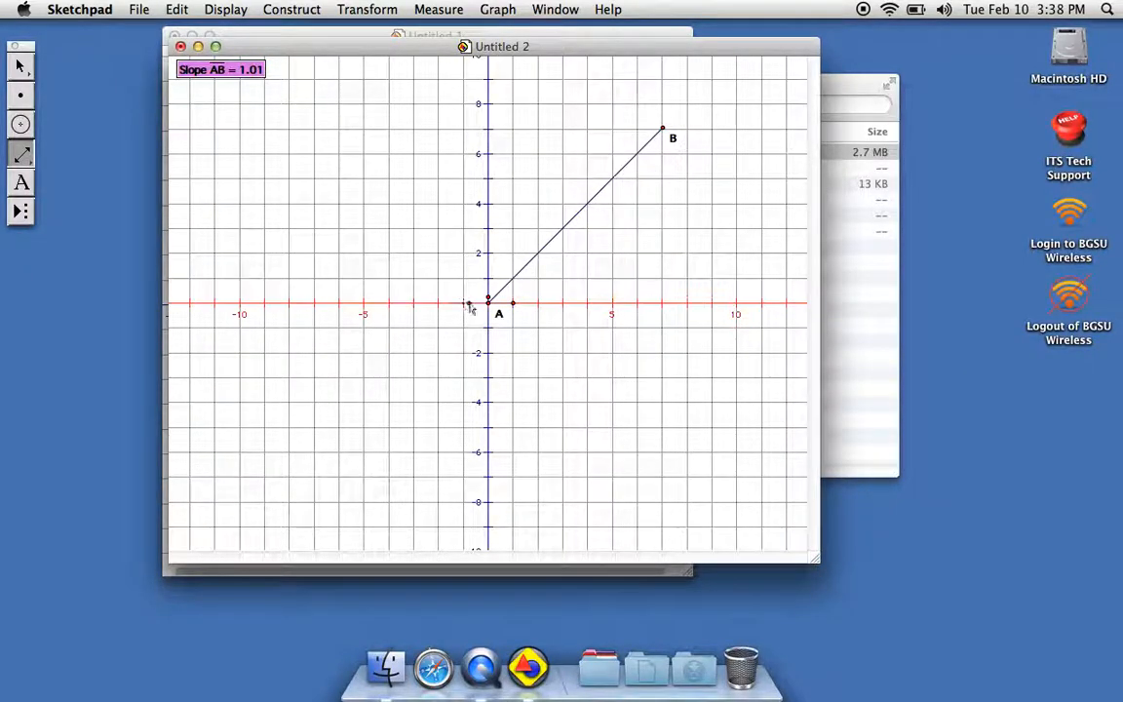
{"action": "left_click", "coordinate": [440, 303]}
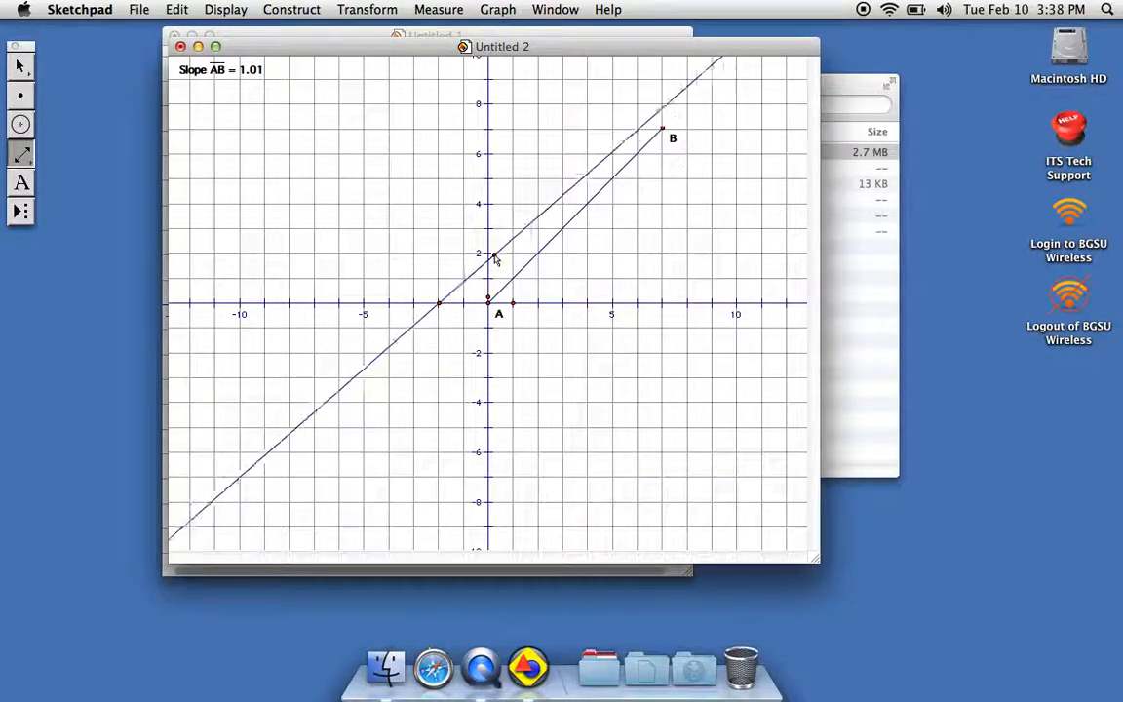
{"action": "left_click", "coordinate": [539, 208]}
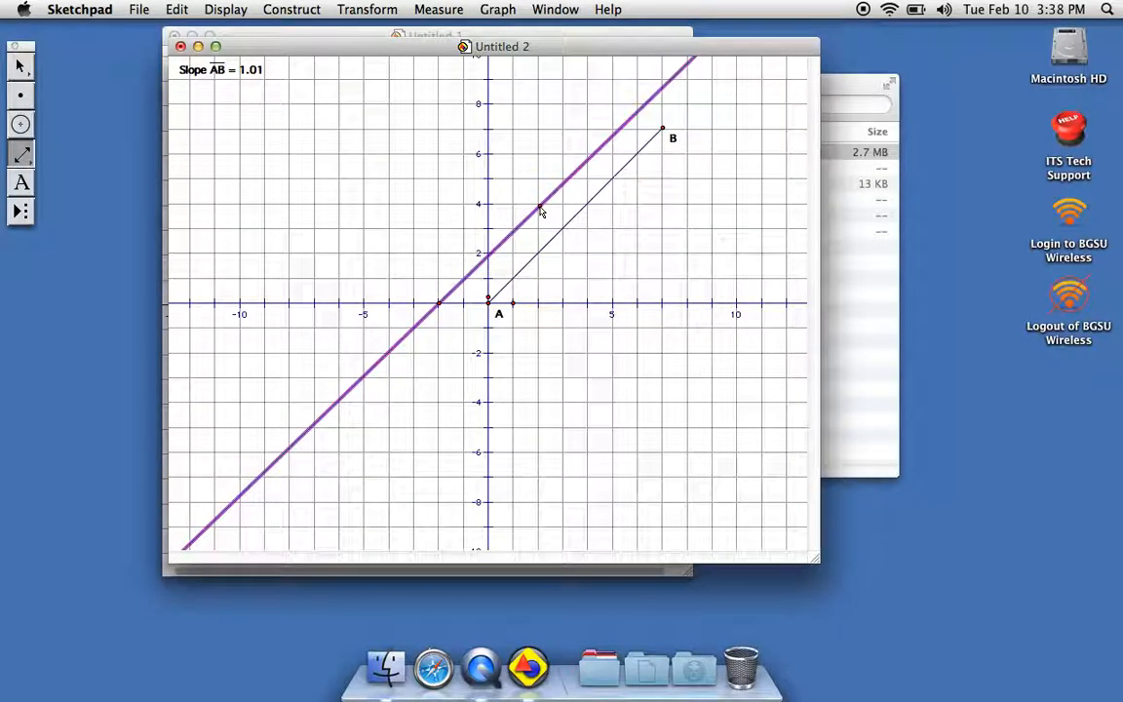
{"action": "left_click", "coordinate": [434, 9]}
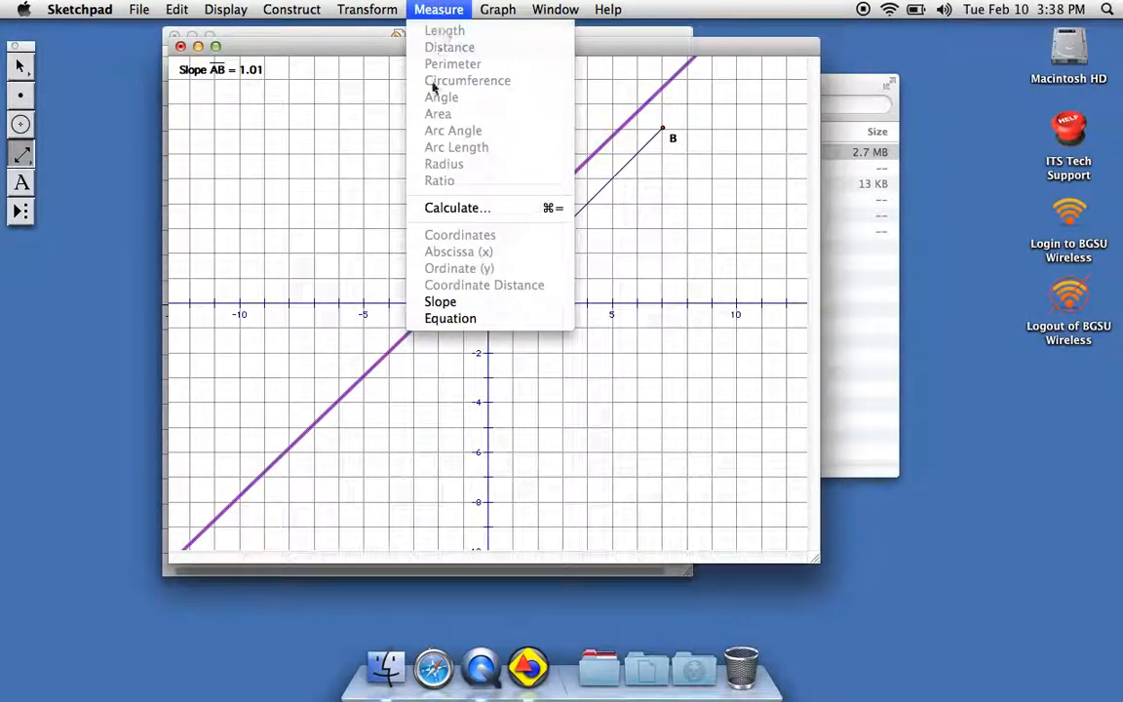
{"action": "left_click", "coordinate": [436, 303]}
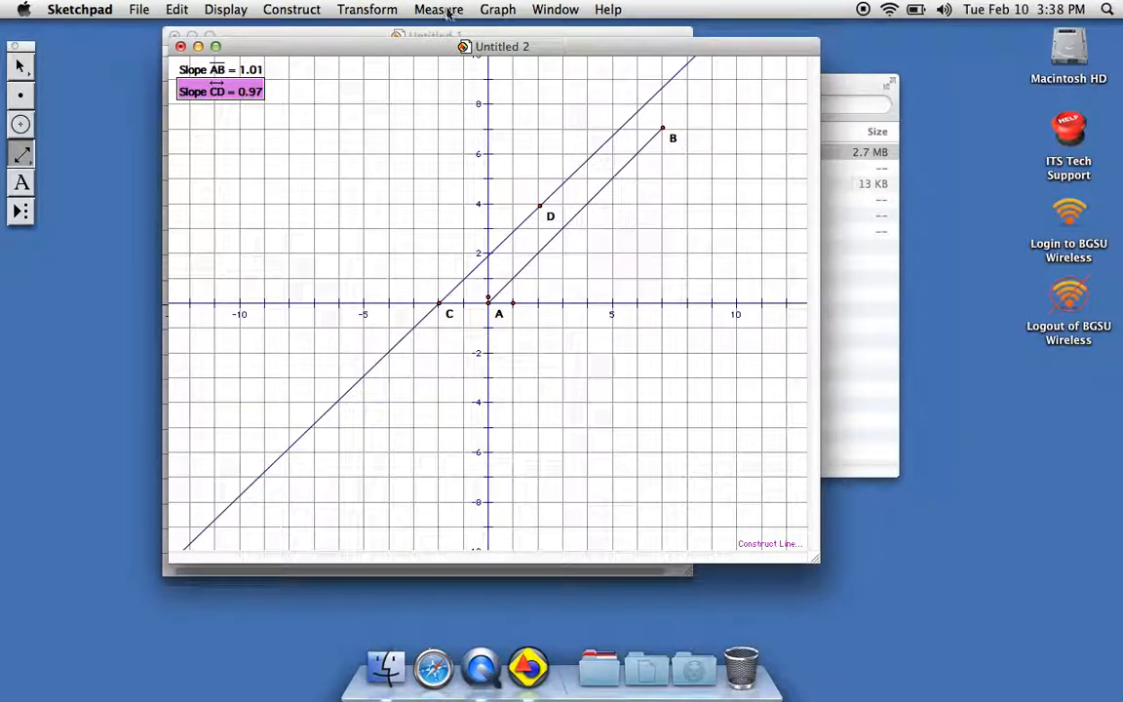
Draw another line over line CD through two close points near (5, 6) and measure its equation.
{"action": "left_click", "coordinate": [447, 12]}
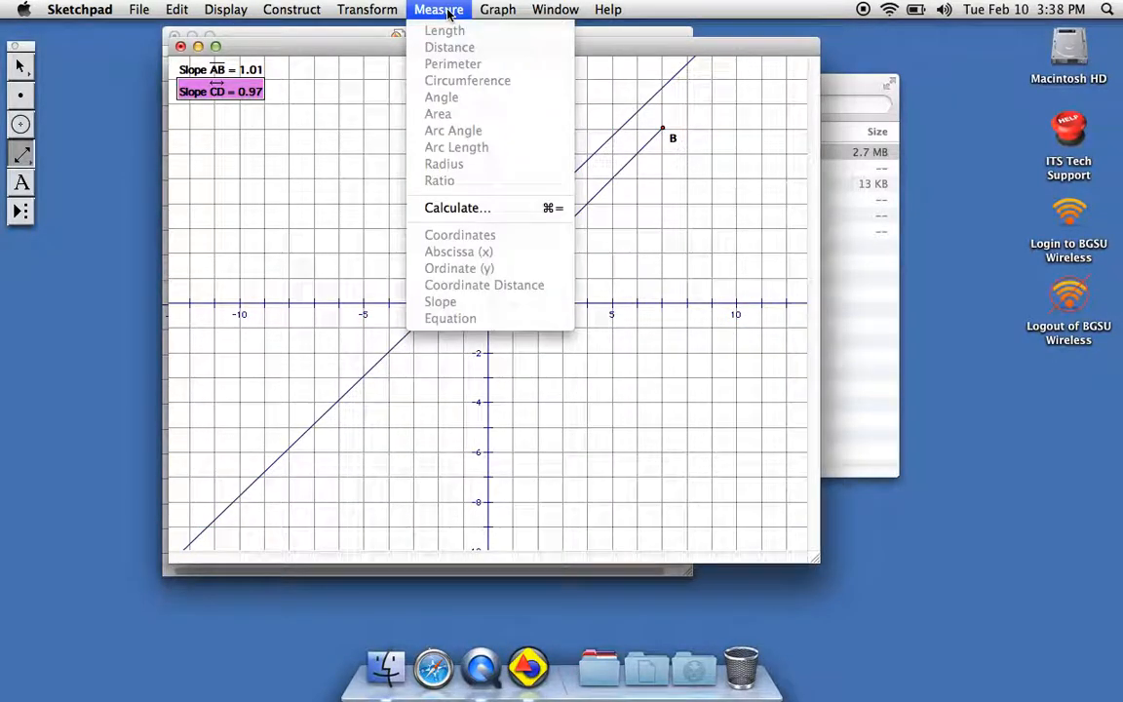
{"action": "left_click", "coordinate": [612, 148]}
{"action": "left_click", "coordinate": [607, 143]}
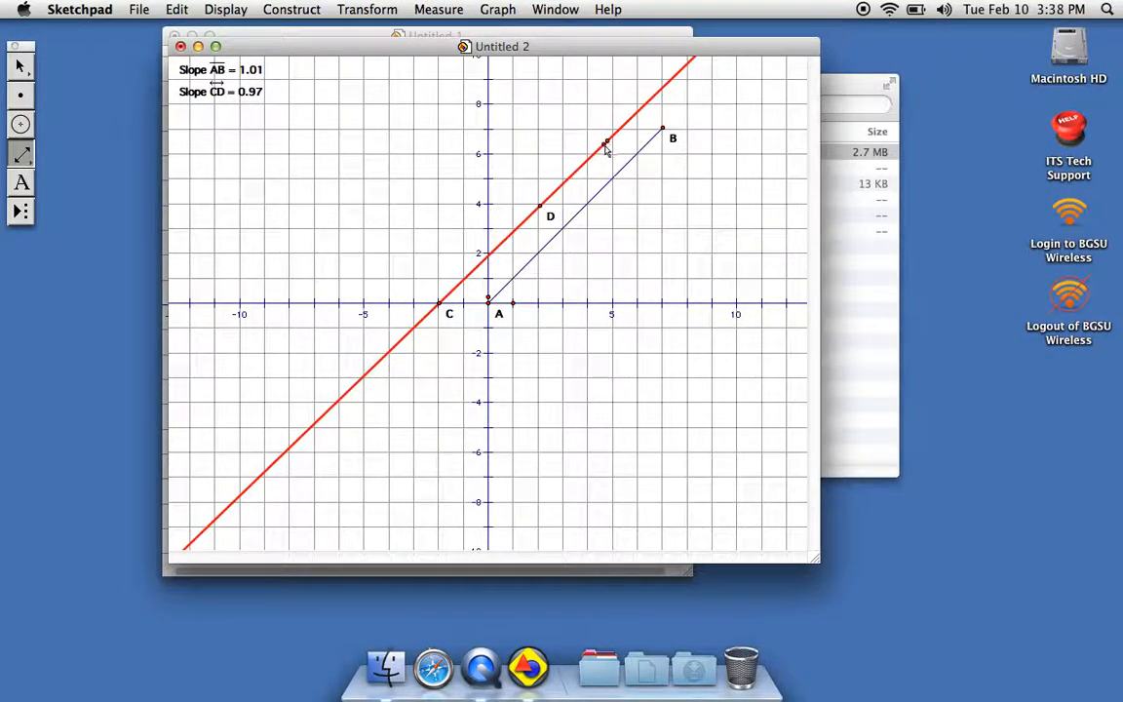
{"action": "left_click", "coordinate": [603, 146]}
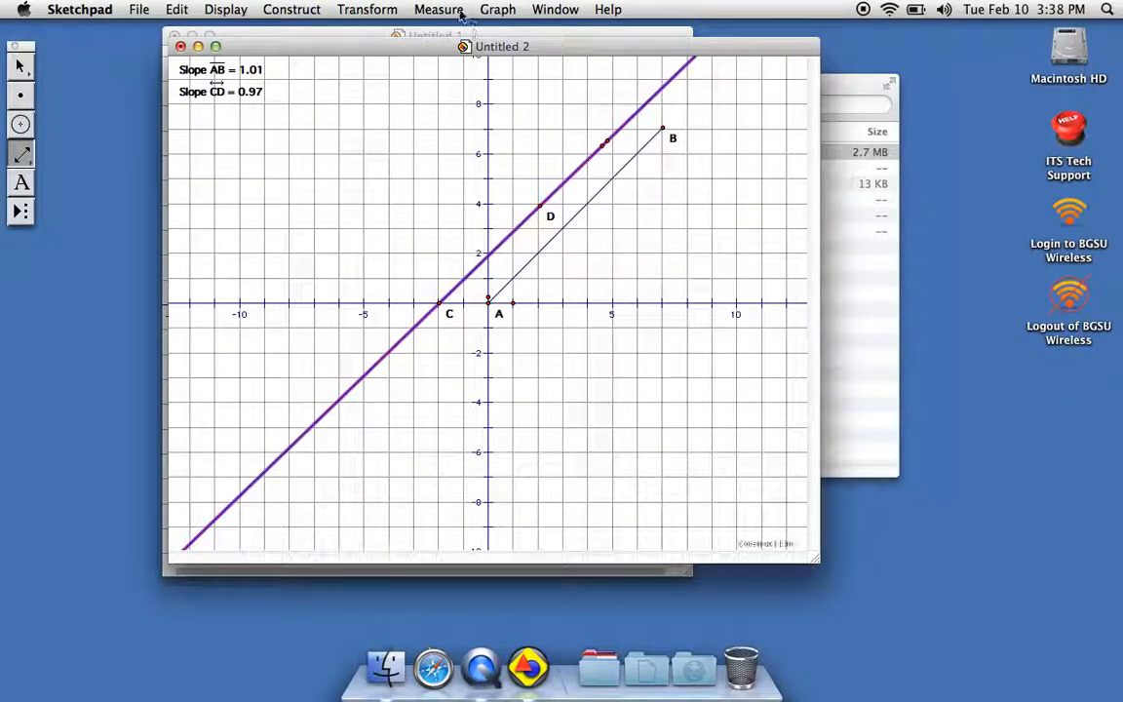
{"action": "left_click", "coordinate": [429, 12]}
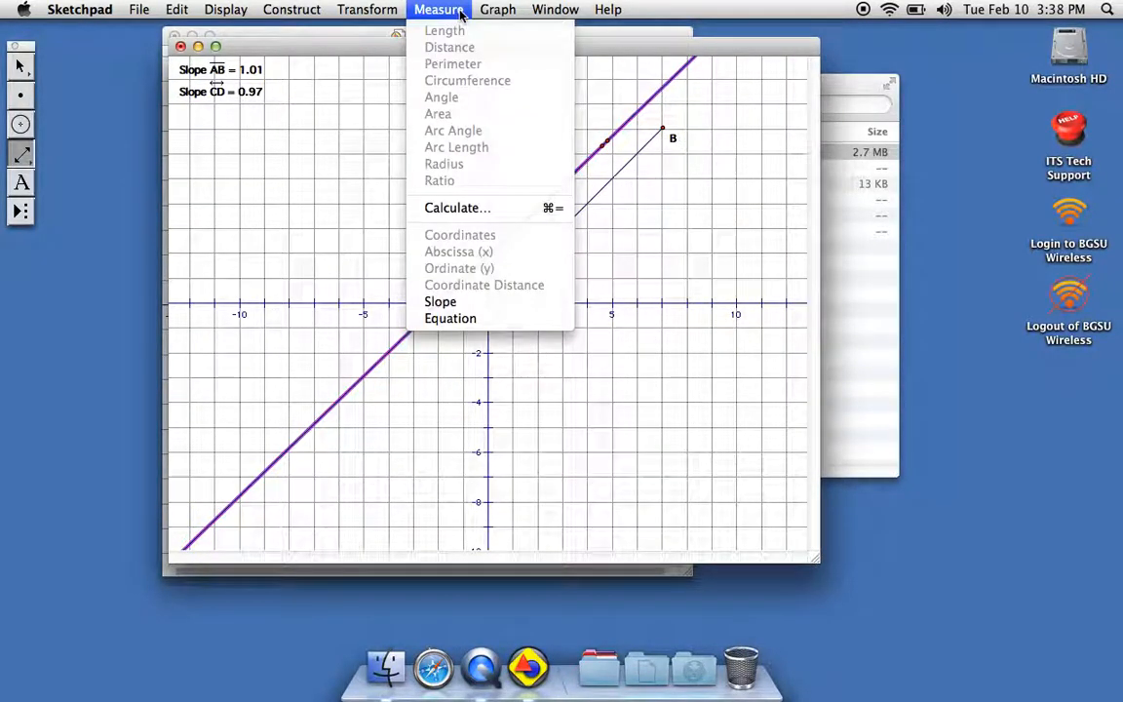
{"action": "left_click", "coordinate": [447, 318]}
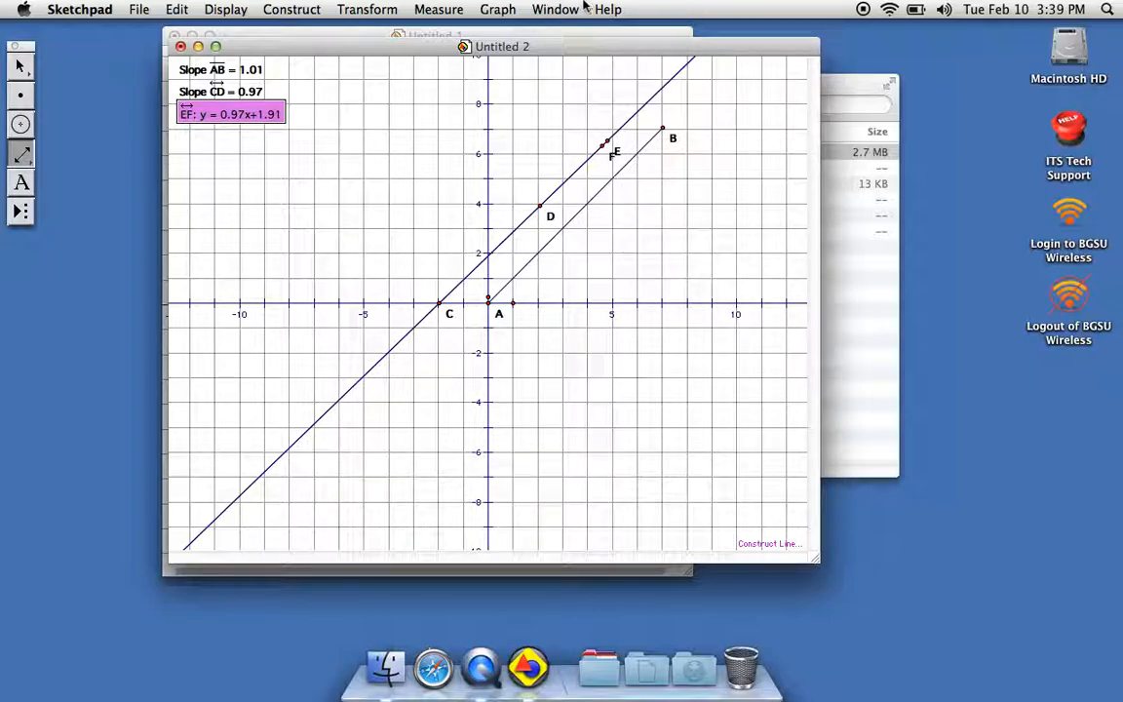
Turn on snapping of points to the grid.
{"action": "left_click", "coordinate": [447, 11]}
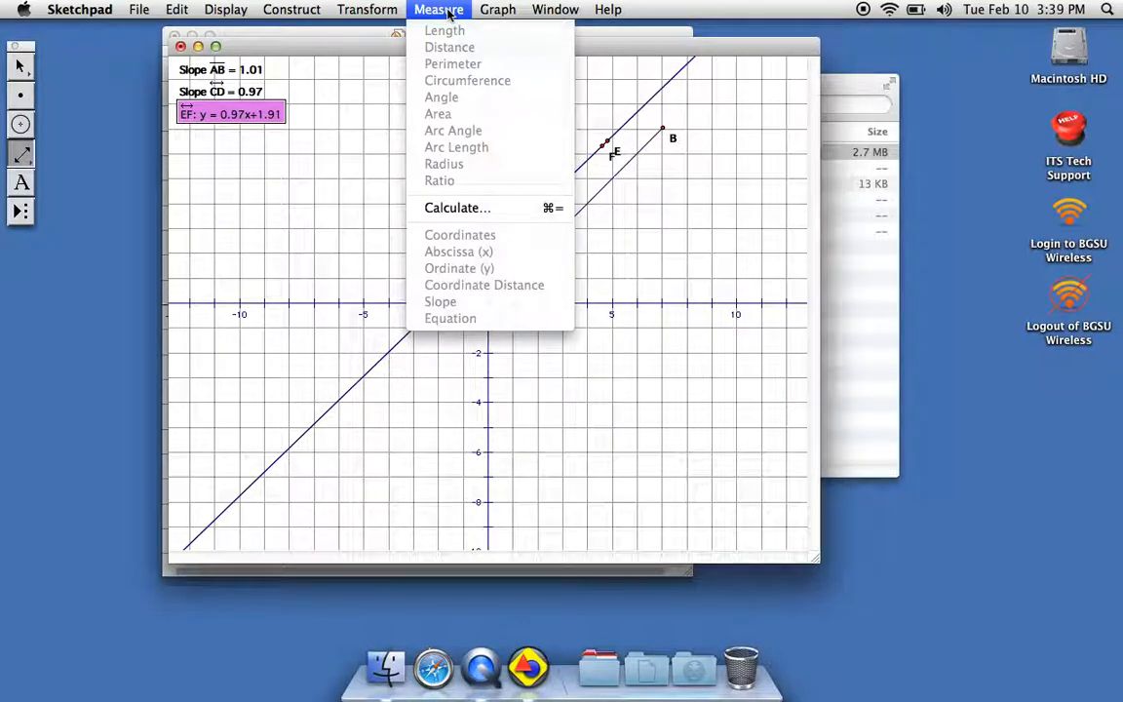
{"action": "left_click", "coordinate": [485, 8]}
{"action": "left_click", "coordinate": [486, 9]}
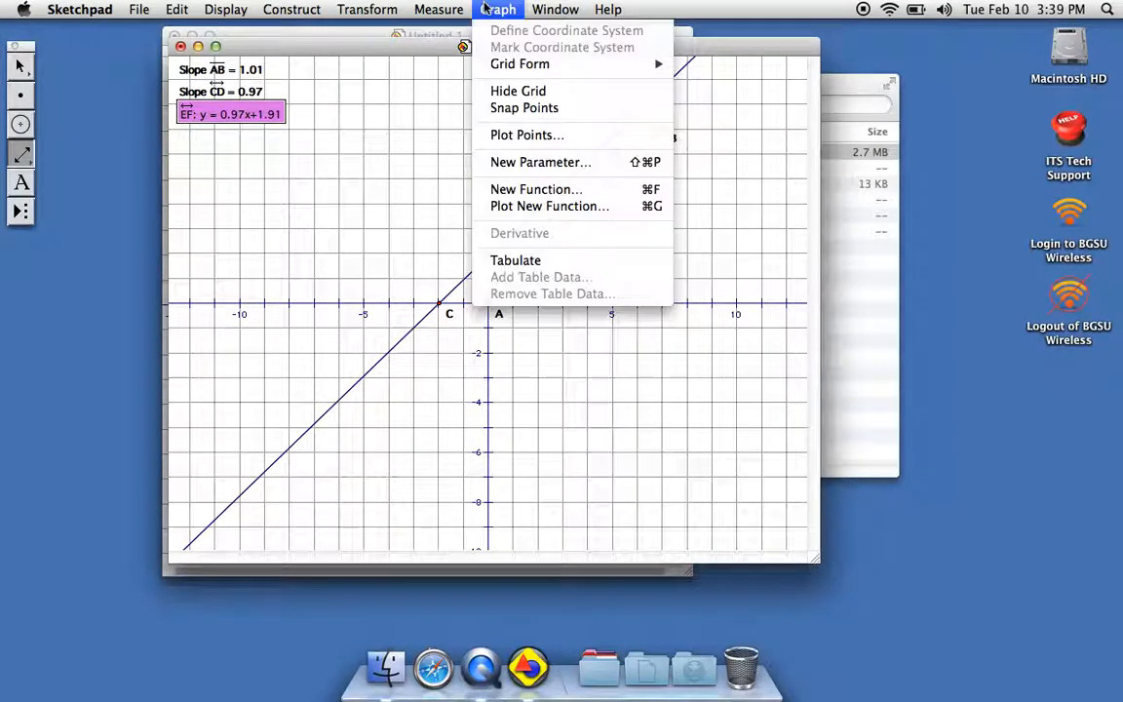
{"action": "left_click", "coordinate": [517, 108]}
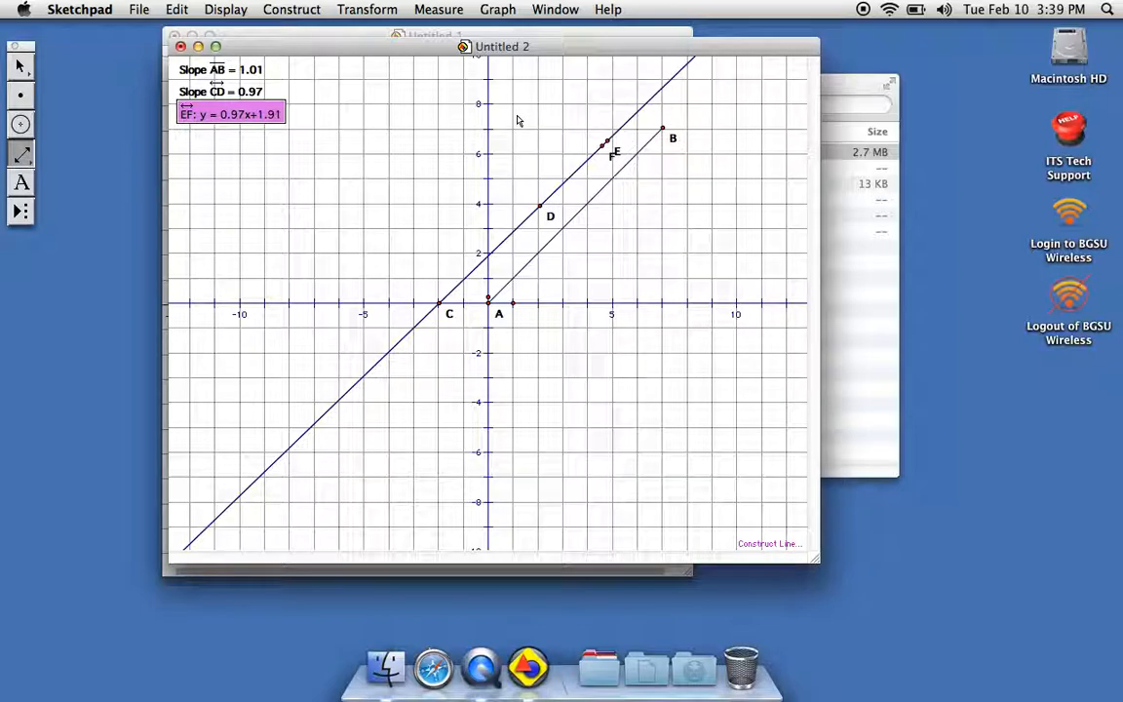
Draw a line through the grid points (-4, 6) and (-2, 9) and measure its equation.
{"action": "left_click_drag", "start_coordinate": [389, 154], "coordinate": [441, 82]}
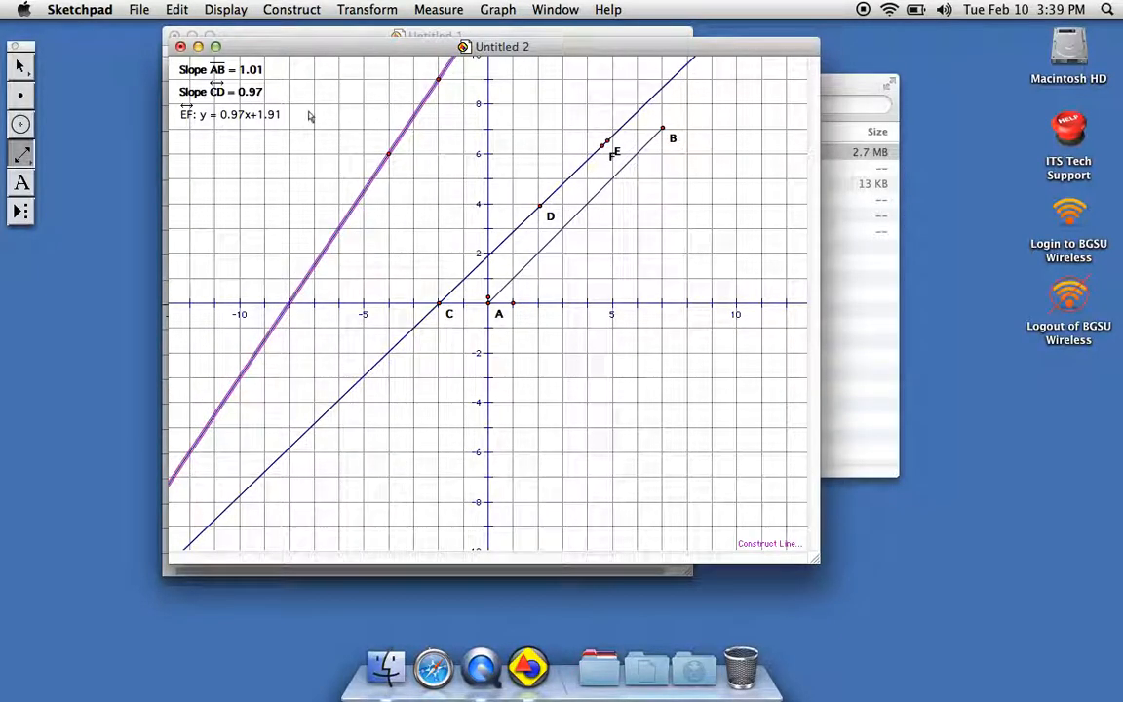
{"action": "left_click", "coordinate": [400, 23]}
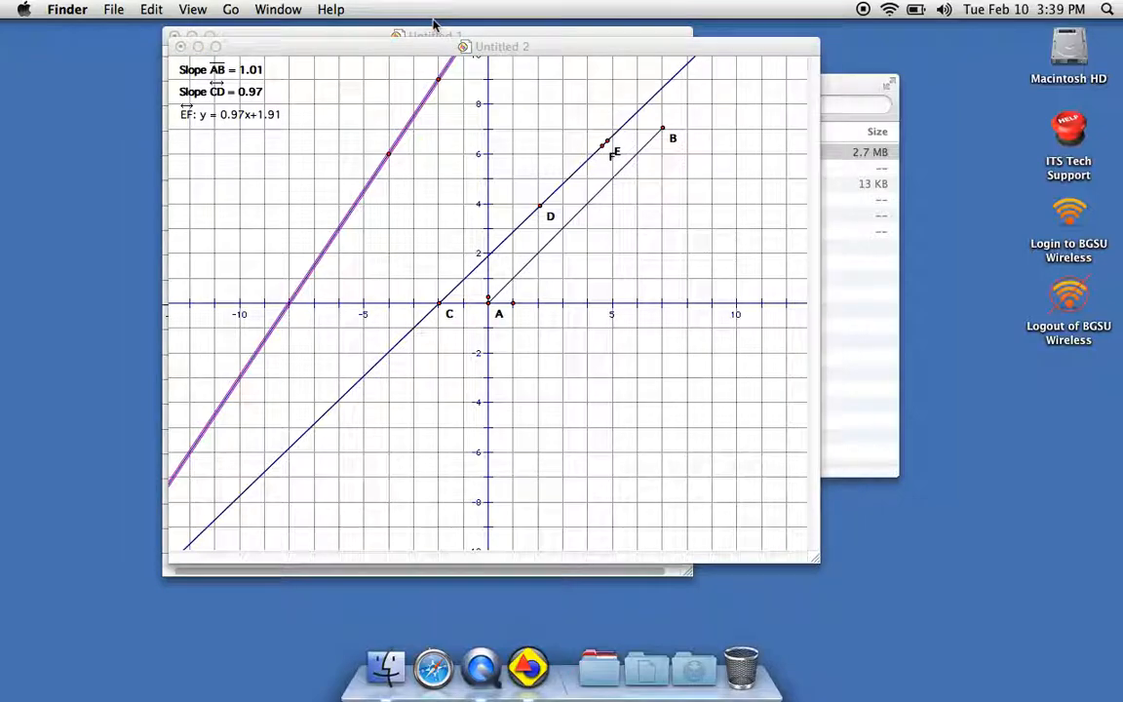
{"action": "left_click", "coordinate": [438, 88]}
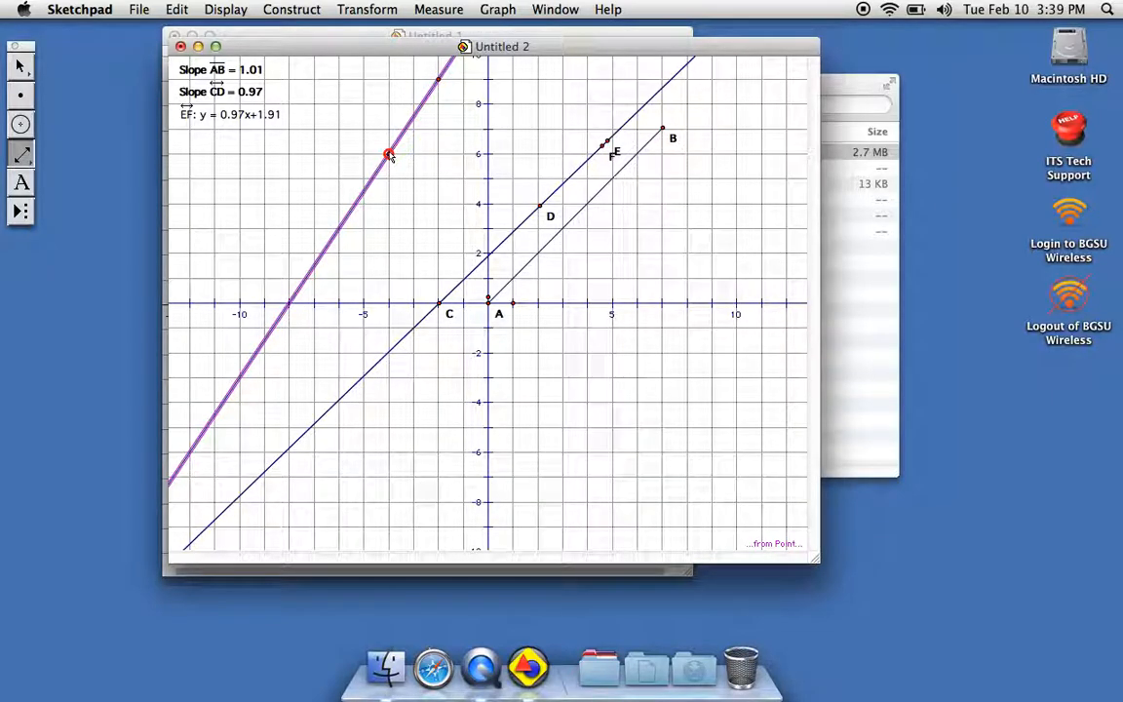
{"action": "left_click", "coordinate": [438, 10]}
{"action": "left_click", "coordinate": [434, 318]}
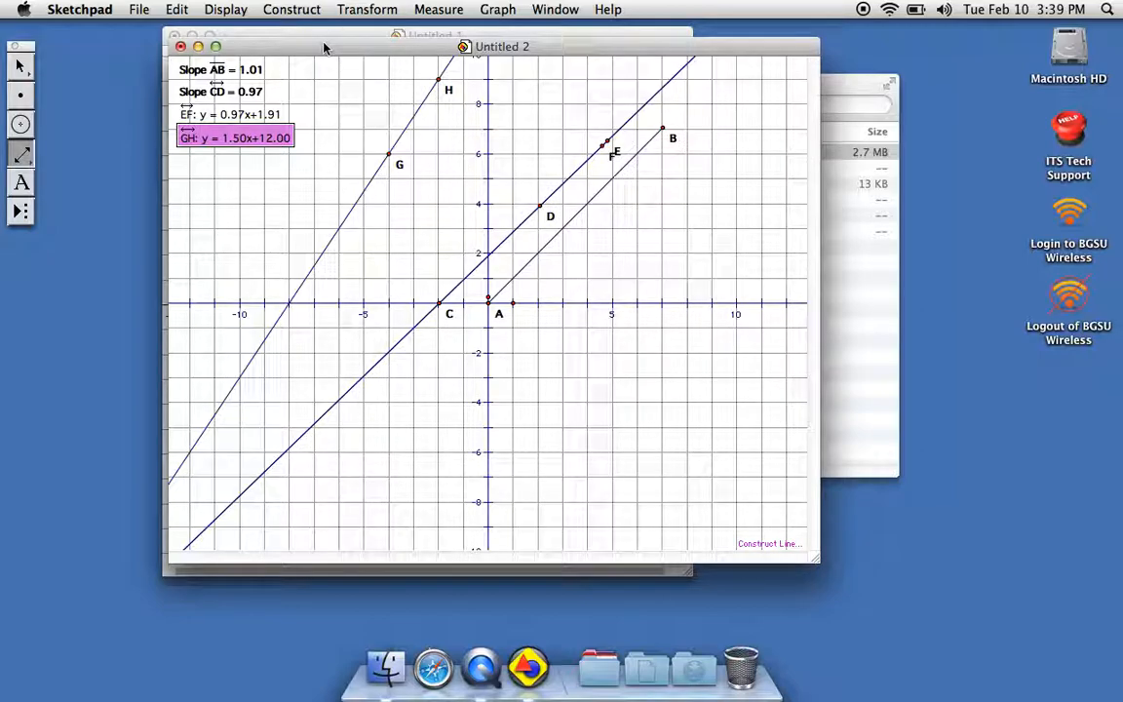
Create another blank sketch, and move and enlarge its window to cover the earlier sketches.
{"action": "left_click", "coordinate": [142, 10]}
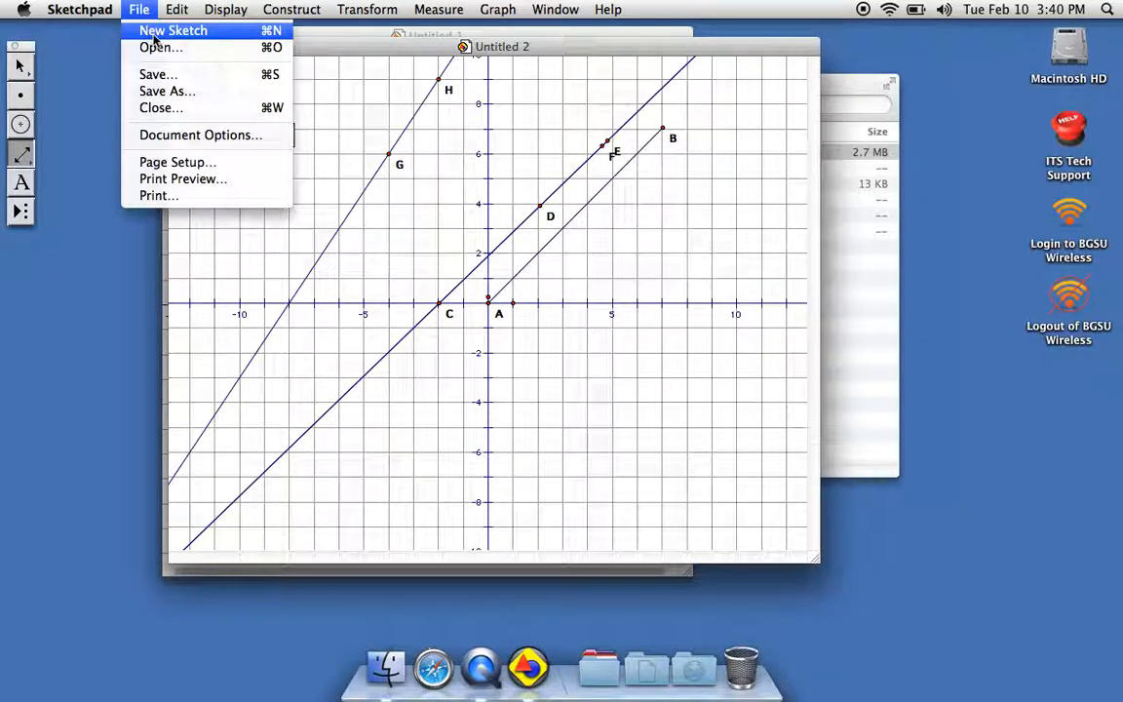
{"action": "left_click", "coordinate": [156, 31]}
{"action": "mouse_move", "coordinate": [281, 66]}
{"action": "left_mouse_down"}
{"action": "mouse_move", "coordinate": [310, 69]}
{"action": "mouse_move", "coordinate": [346, 44]}
{"action": "left_mouse_up"}
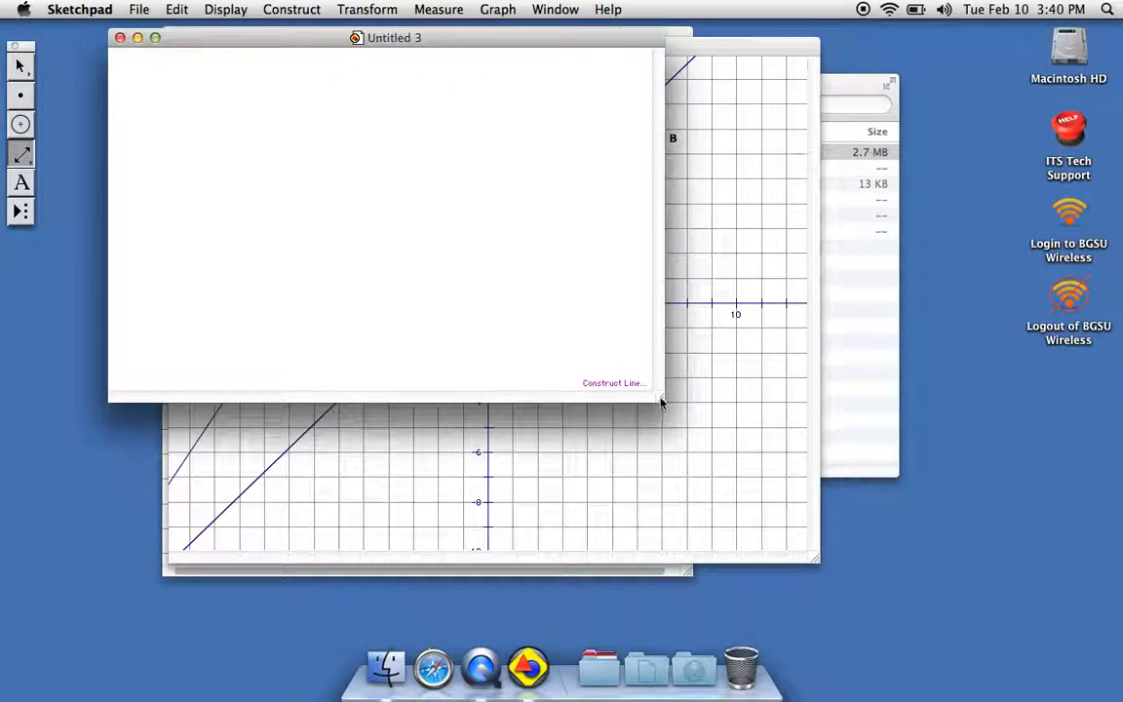
{"action": "left_click_drag", "start_coordinate": [662, 398], "coordinate": [905, 571]}
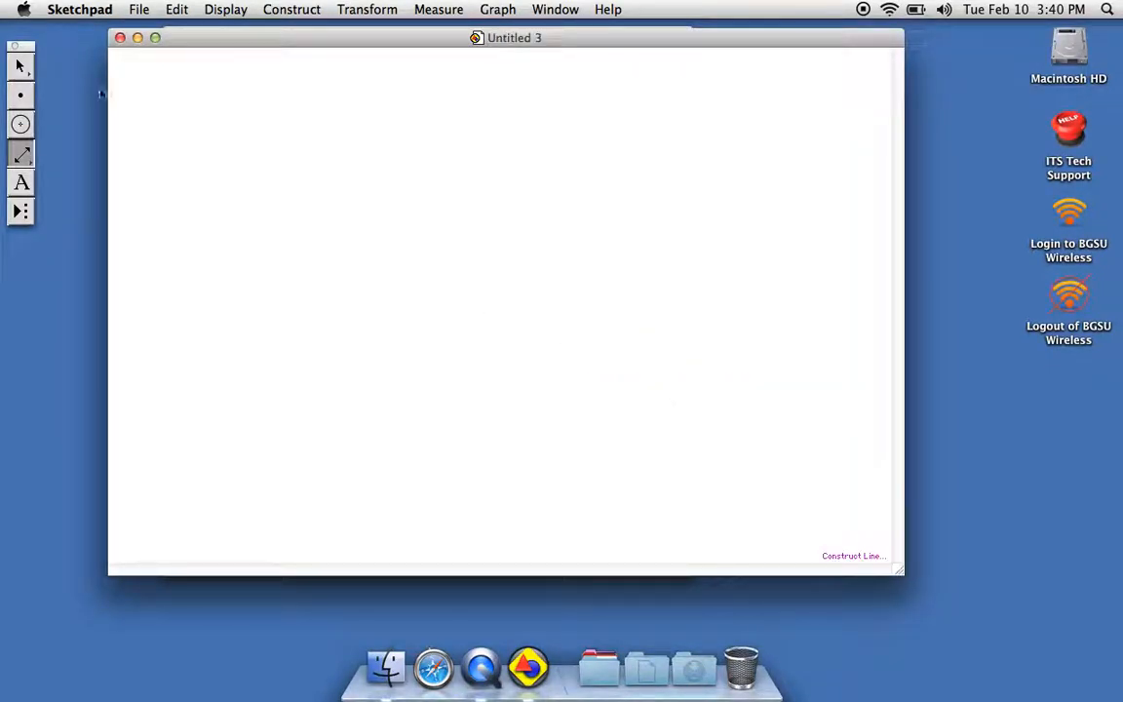
Draw a circle about 53 cm in circumference near the middle of the sketch and measure its circumference.
{"action": "left_click", "coordinate": [21, 126]}
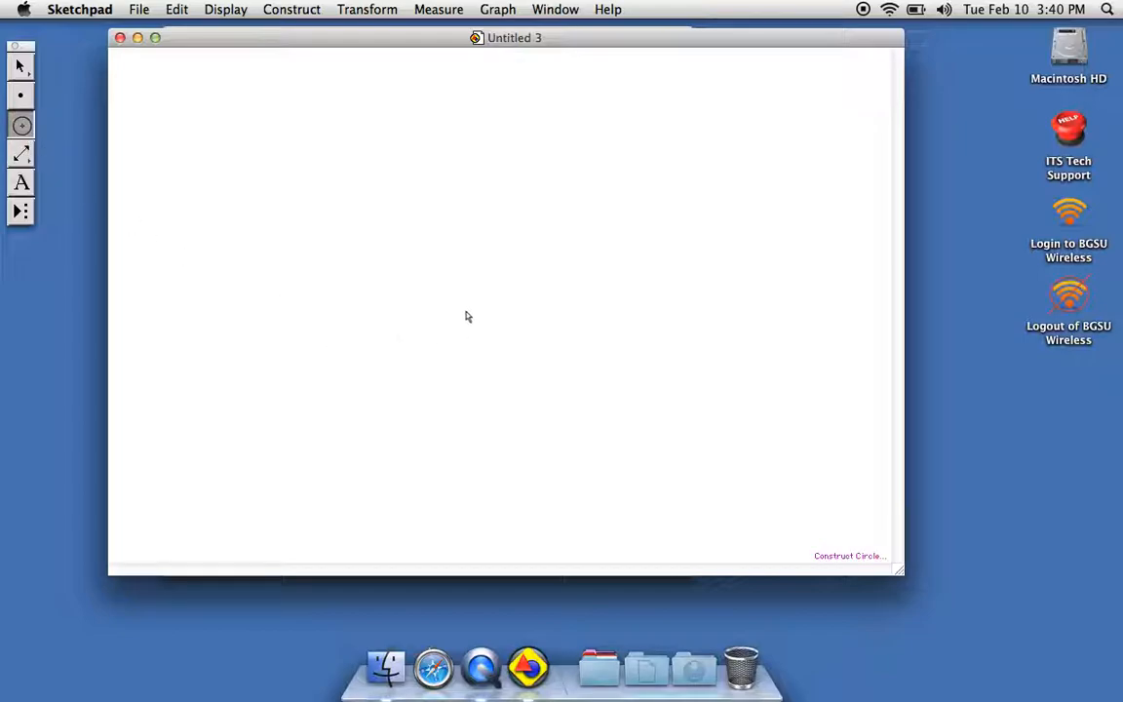
{"action": "mouse_move", "coordinate": [465, 312]}
{"action": "left_mouse_down"}
{"action": "mouse_move", "coordinate": [607, 359]}
{"action": "mouse_move", "coordinate": [660, 393]}
{"action": "left_mouse_up"}
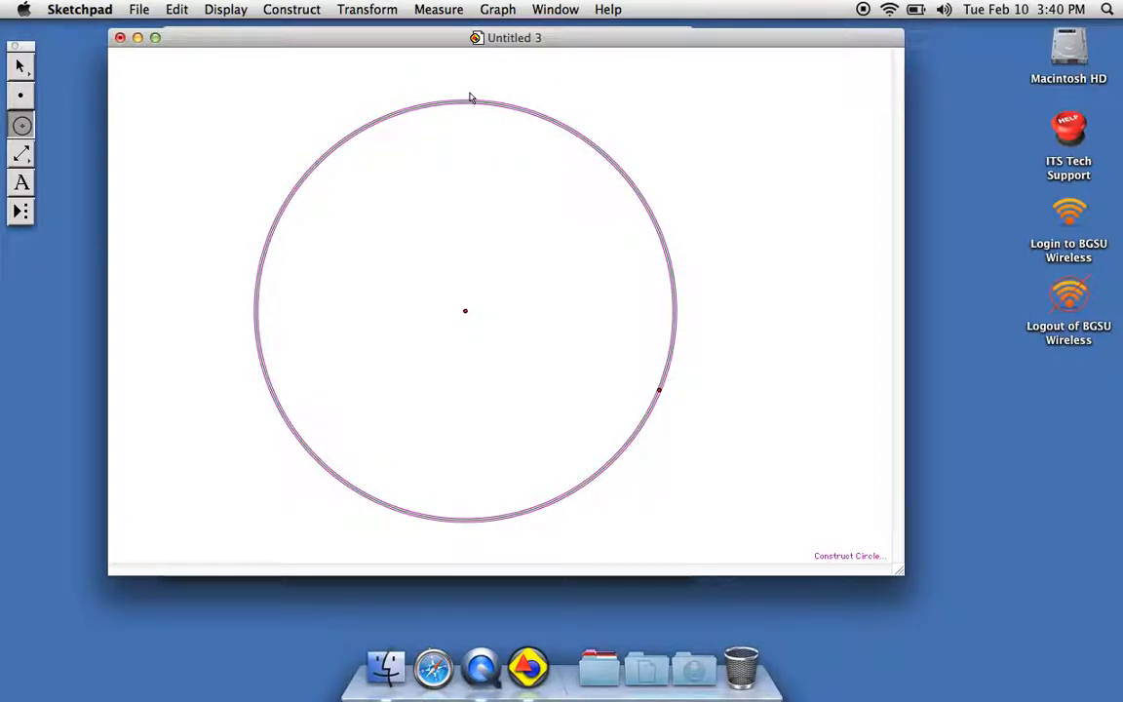
{"action": "left_click", "coordinate": [302, 13]}
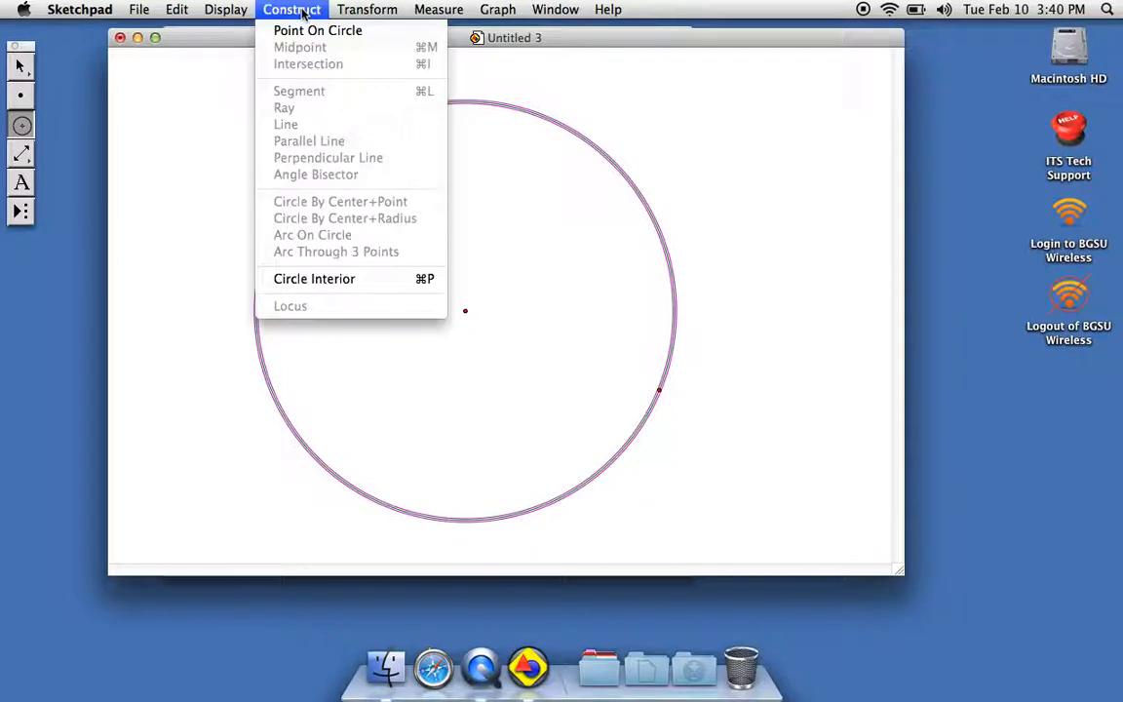
{"action": "mouse_move", "coordinate": [458, 18]}
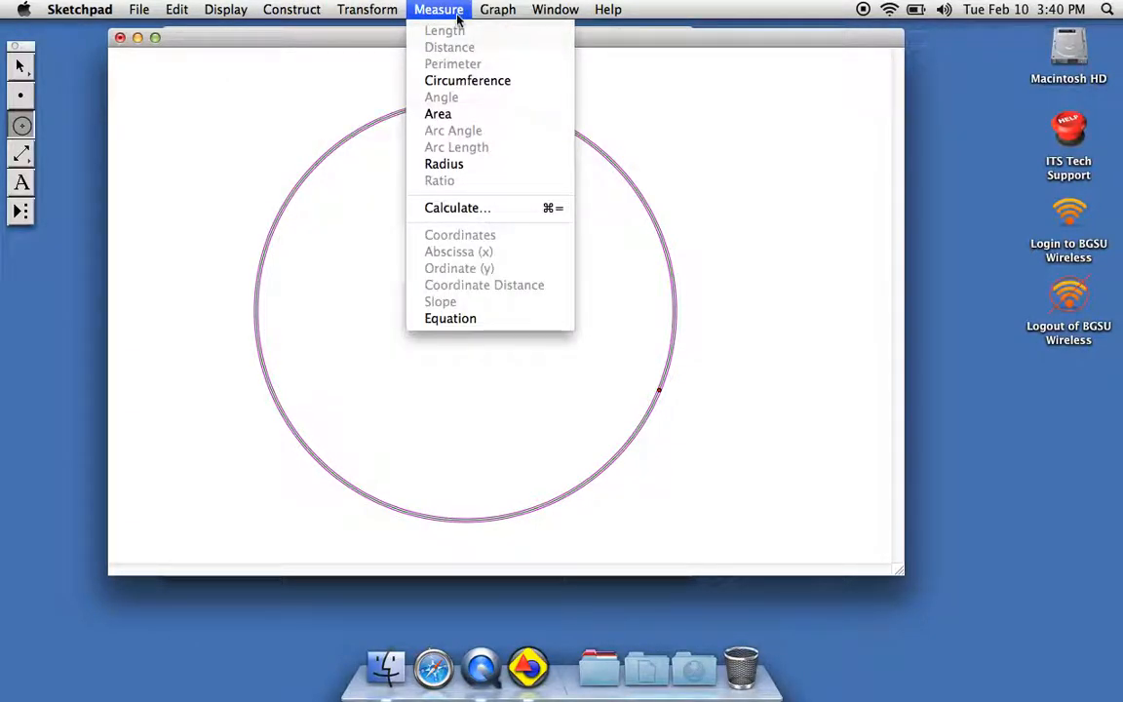
{"action": "left_click", "coordinate": [444, 82]}
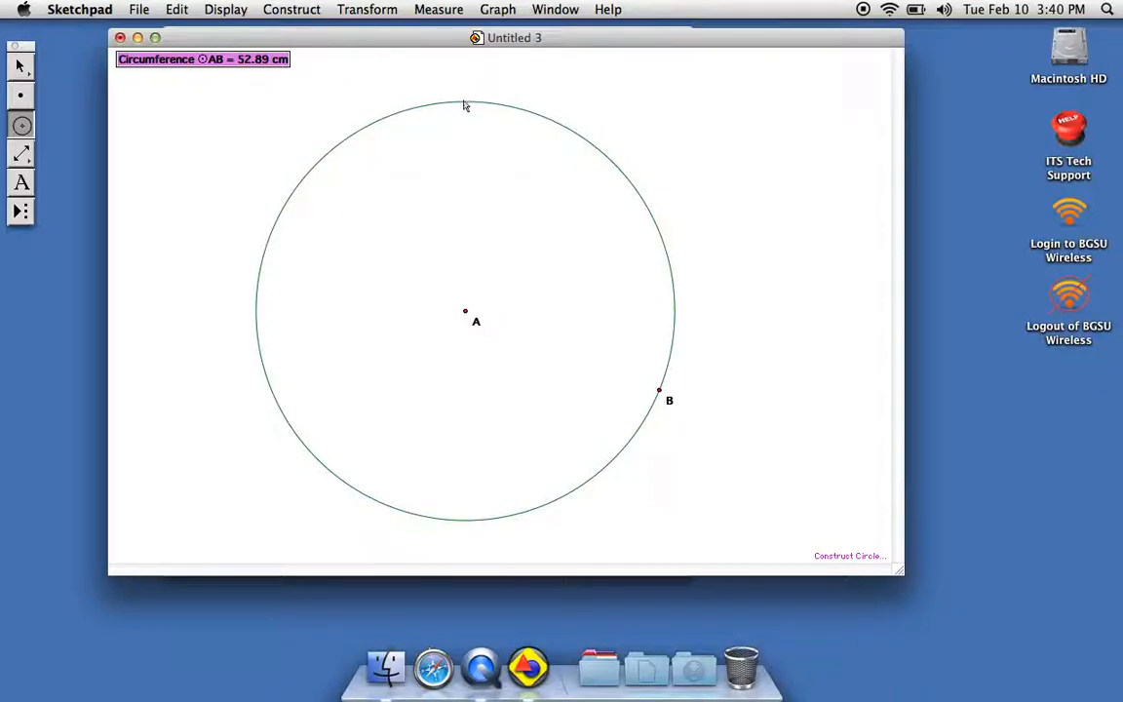
{"action": "mouse_move", "coordinate": [470, 104]}
{"action": "left_mouse_down"}
{"action": "mouse_move", "coordinate": [439, 88]}
{"action": "mouse_move", "coordinate": [431, 55]}
{"action": "mouse_move", "coordinate": [469, 113]}
{"action": "mouse_move", "coordinate": [469, 102]}
{"action": "left_mouse_up"}
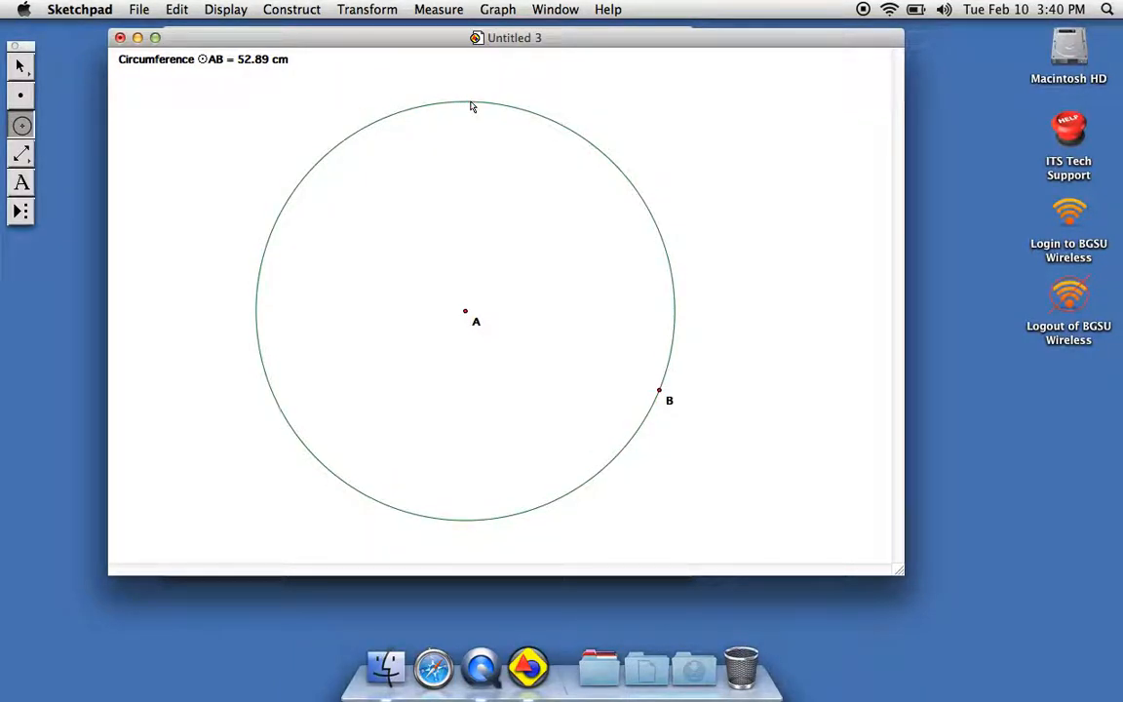
{"action": "left_click", "coordinate": [438, 8]}
{"action": "left_click", "coordinate": [21, 124]}
{"action": "left_click", "coordinate": [322, 159]}
{"action": "left_click", "coordinate": [440, 10]}
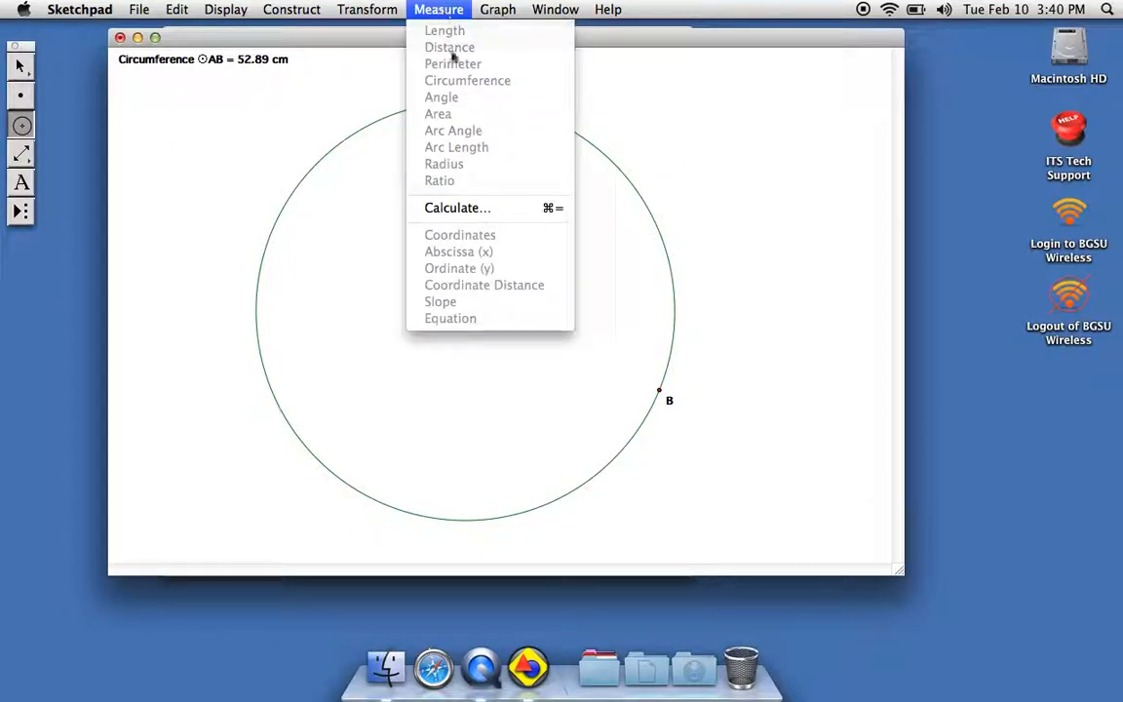
{"action": "left_click", "coordinate": [439, 7]}
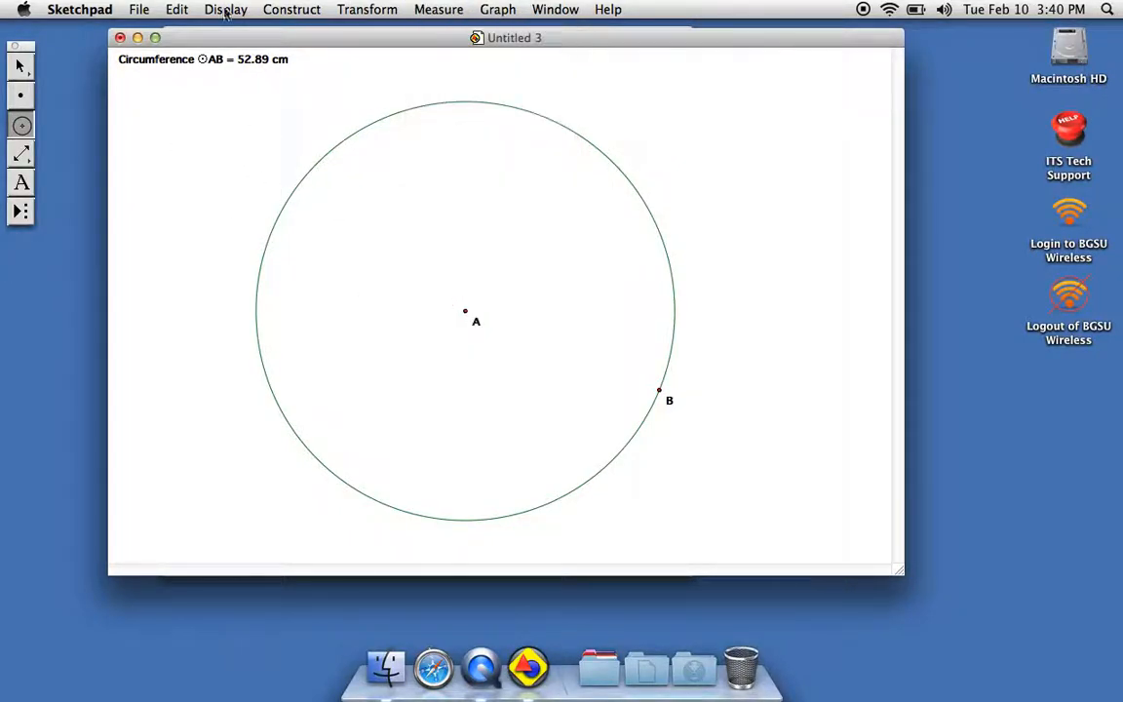
Measure the area of the circle.
{"action": "left_click", "coordinate": [24, 66]}
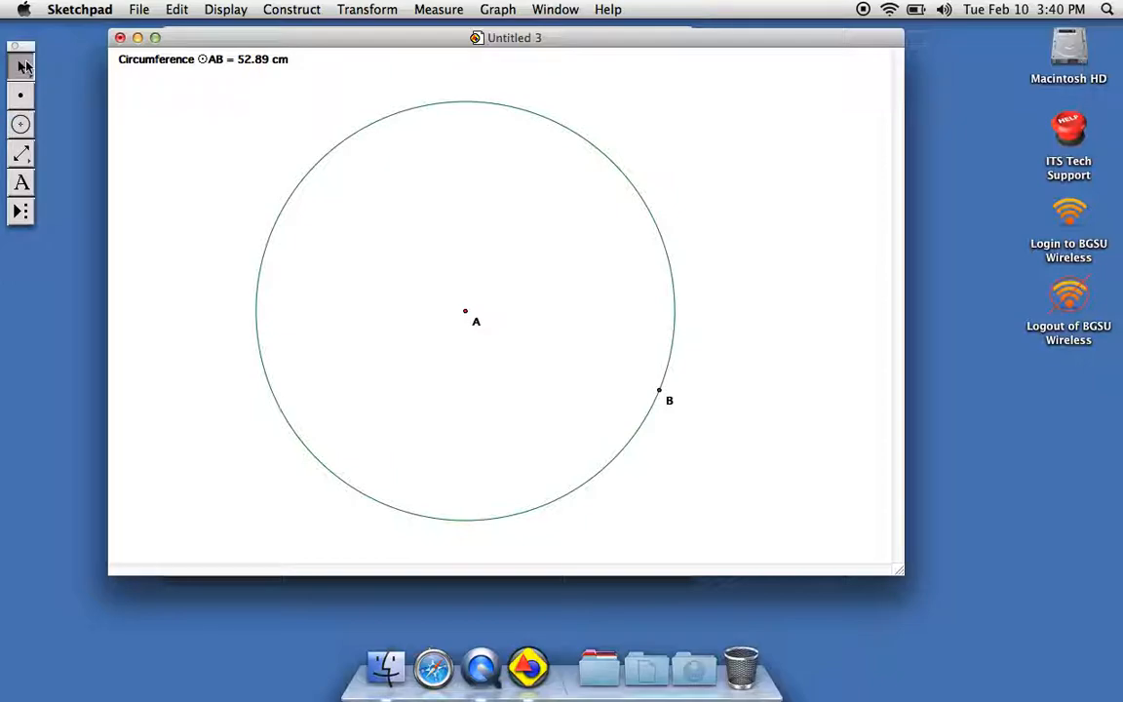
{"action": "left_click", "coordinate": [348, 141]}
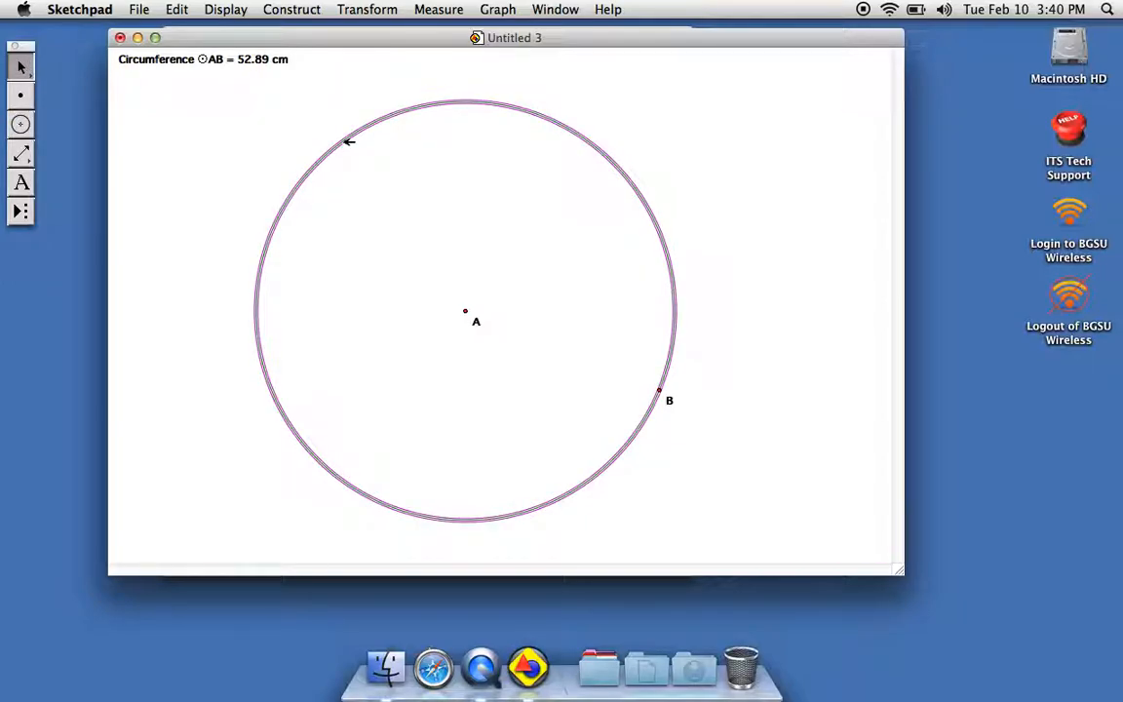
{"action": "left_click", "coordinate": [435, 8]}
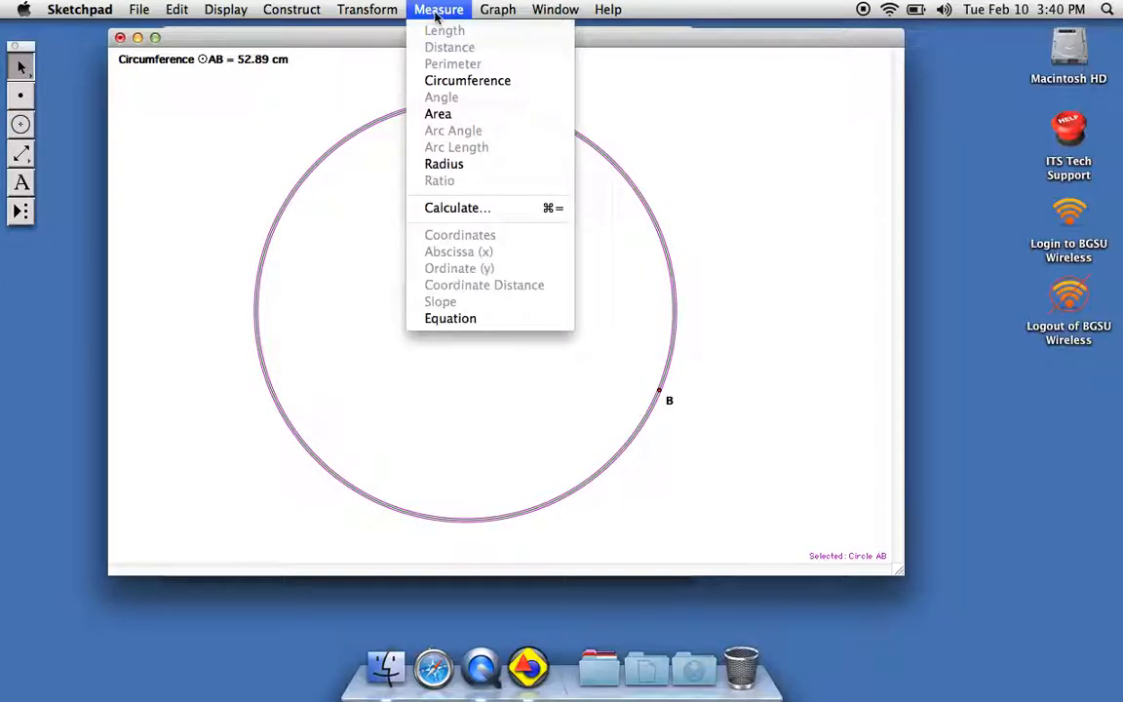
{"action": "left_click", "coordinate": [437, 114]}
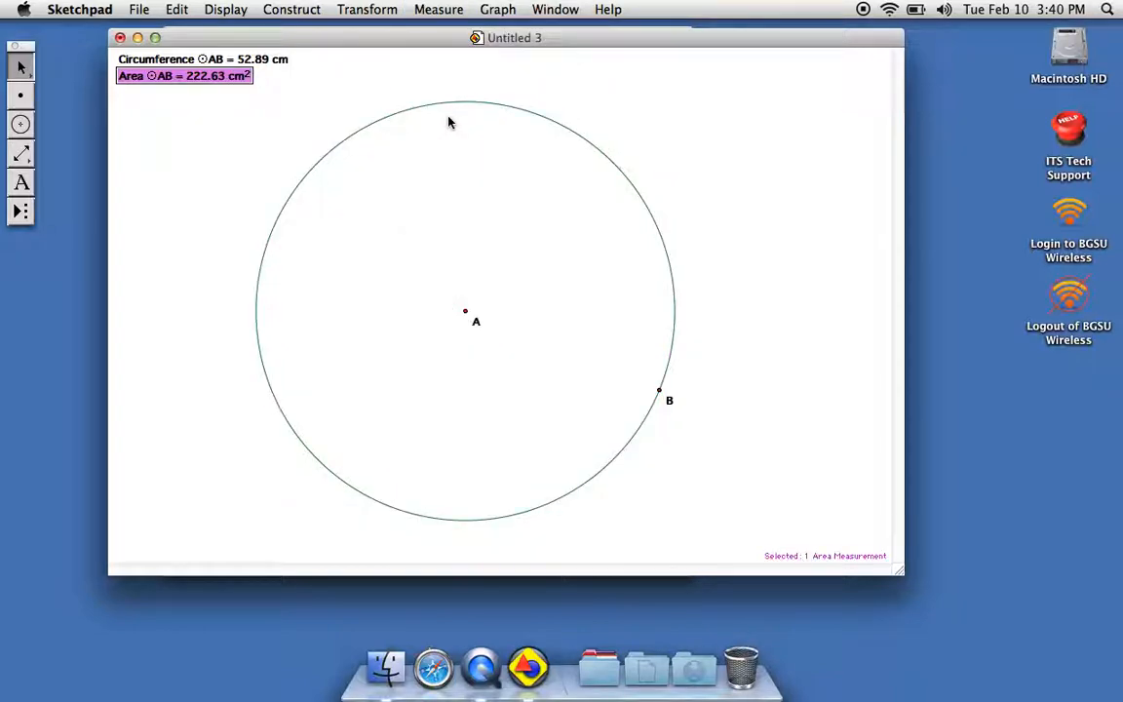
{"action": "left_click", "coordinate": [383, 119]}
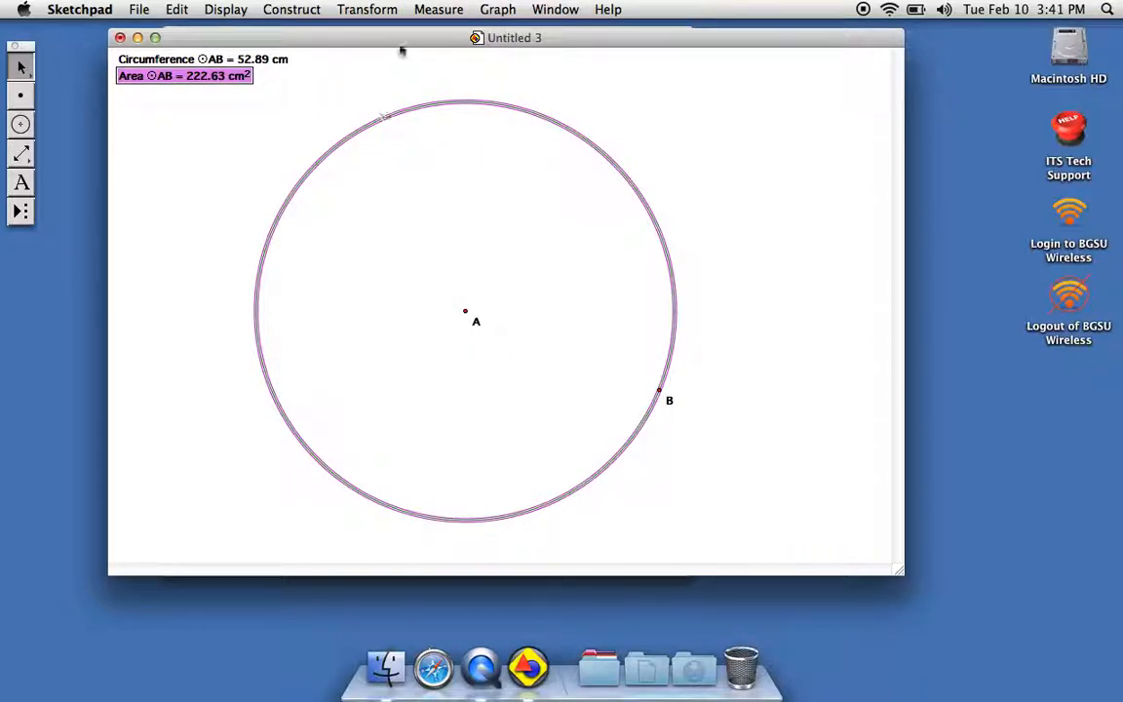
{"action": "left_click", "coordinate": [436, 10]}
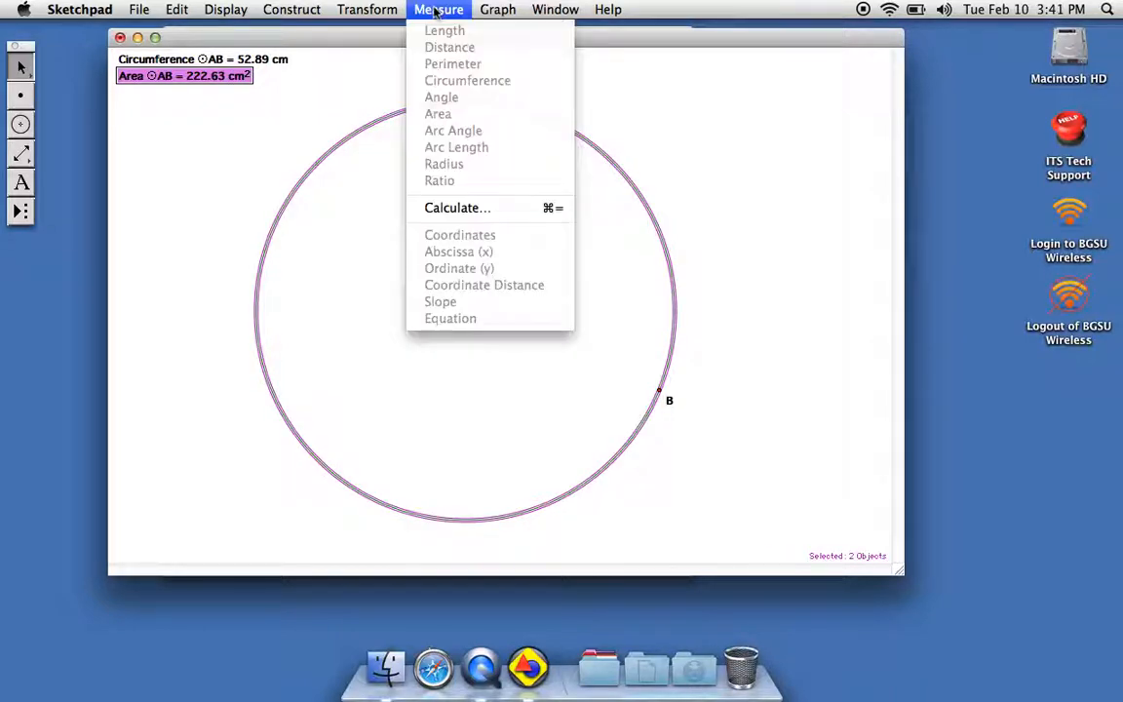
{"action": "left_click", "coordinate": [379, 130]}
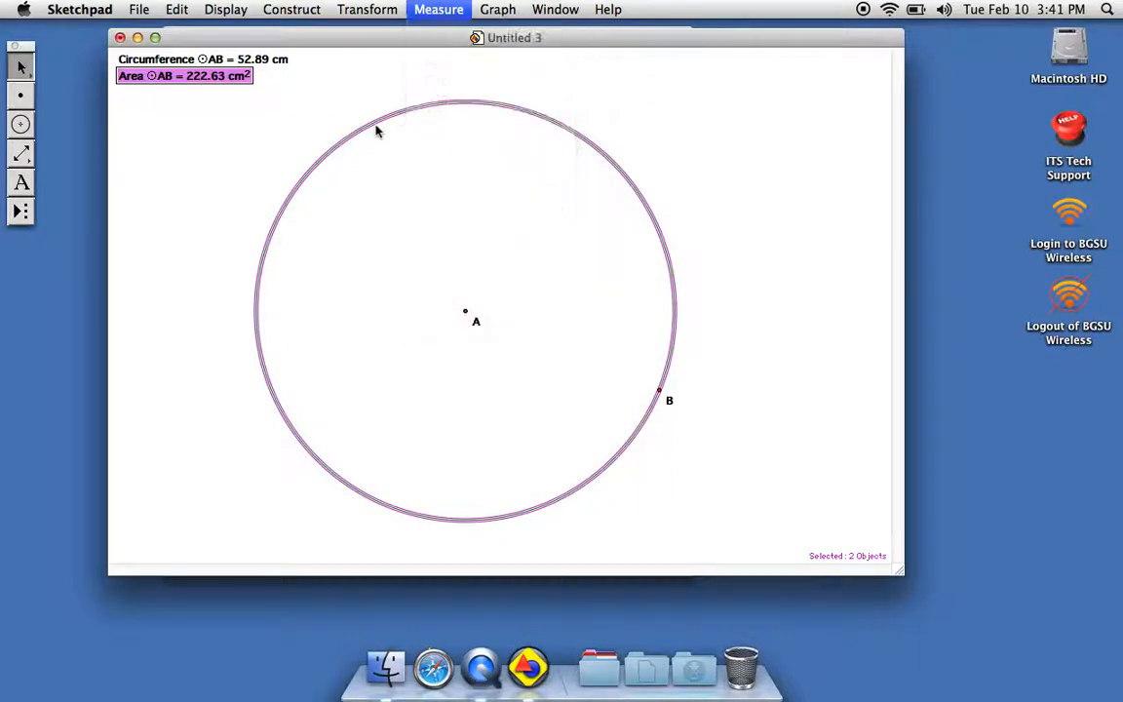
Clear the selection, select only the circle and measure its equation.
{"action": "left_click", "coordinate": [239, 115]}
{"action": "left_click", "coordinate": [324, 157]}
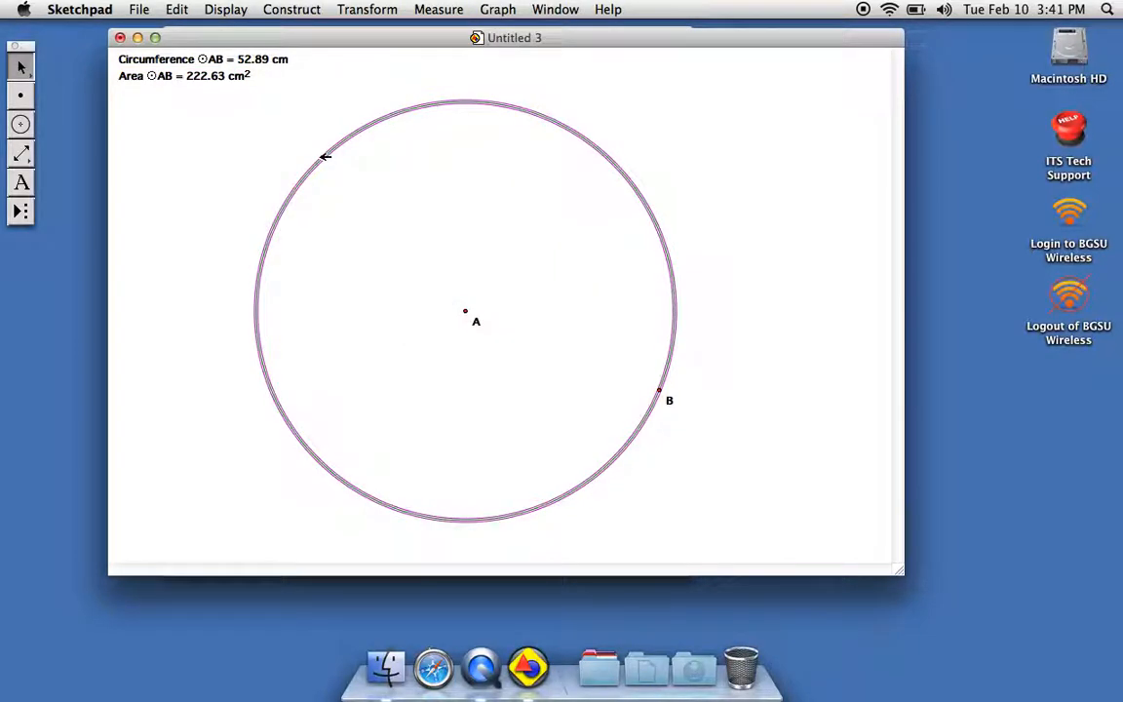
{"action": "left_click", "coordinate": [437, 11]}
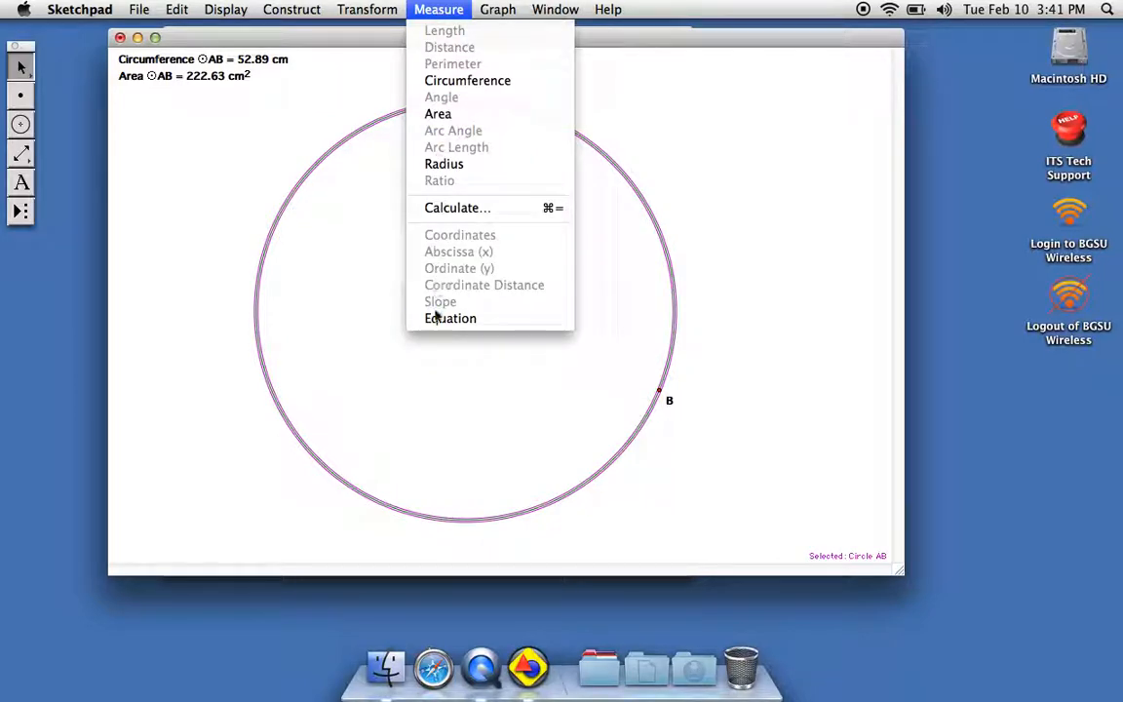
{"action": "left_click", "coordinate": [435, 321]}
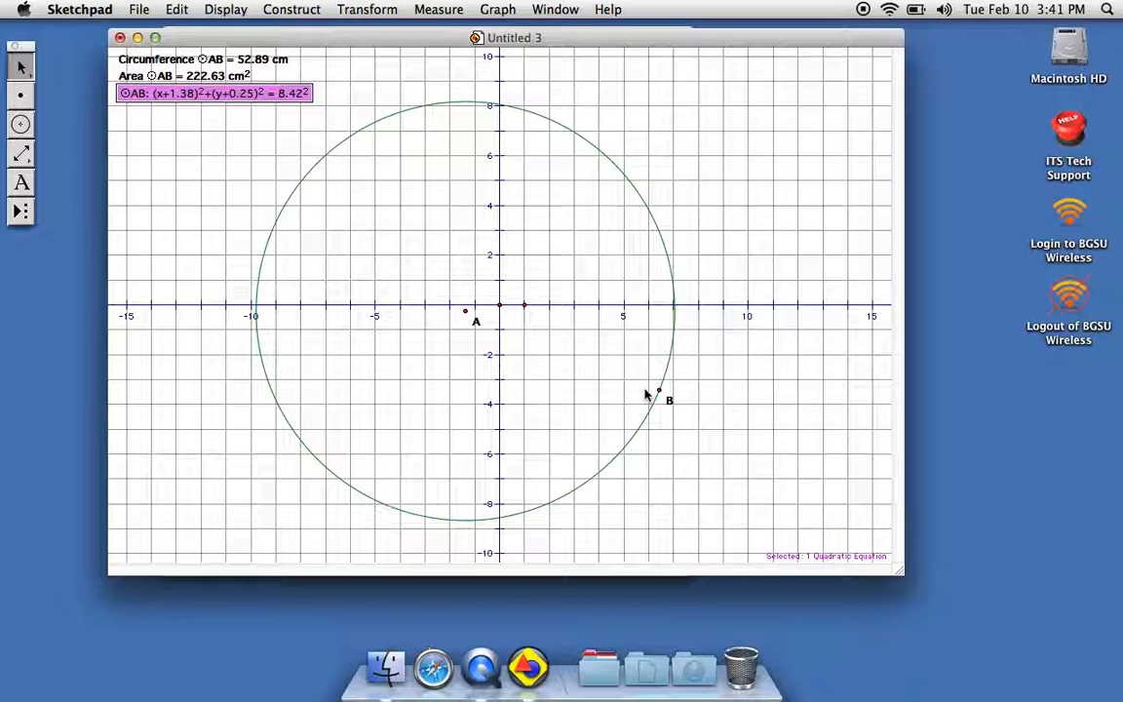
Create another blank sketch and move its window over the middle of the circle sketch.
{"action": "left_click", "coordinate": [152, 10]}
{"action": "left_click", "coordinate": [147, 31]}
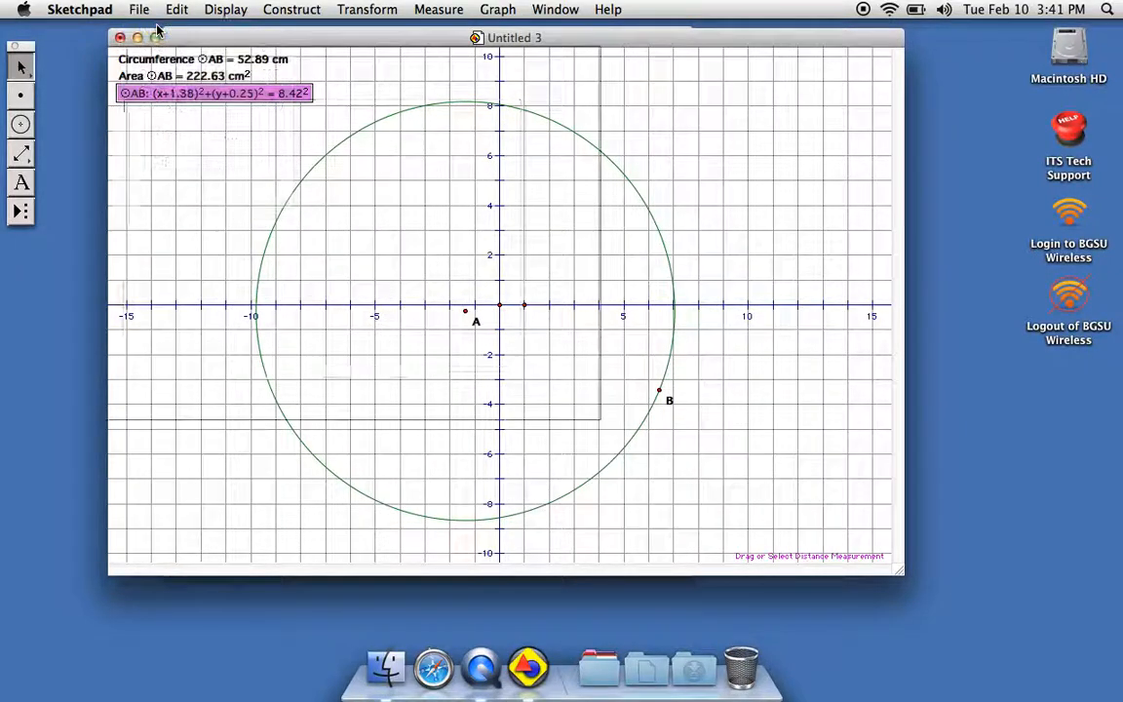
{"action": "left_click_drag", "start_coordinate": [137, 50], "coordinate": [298, 45]}
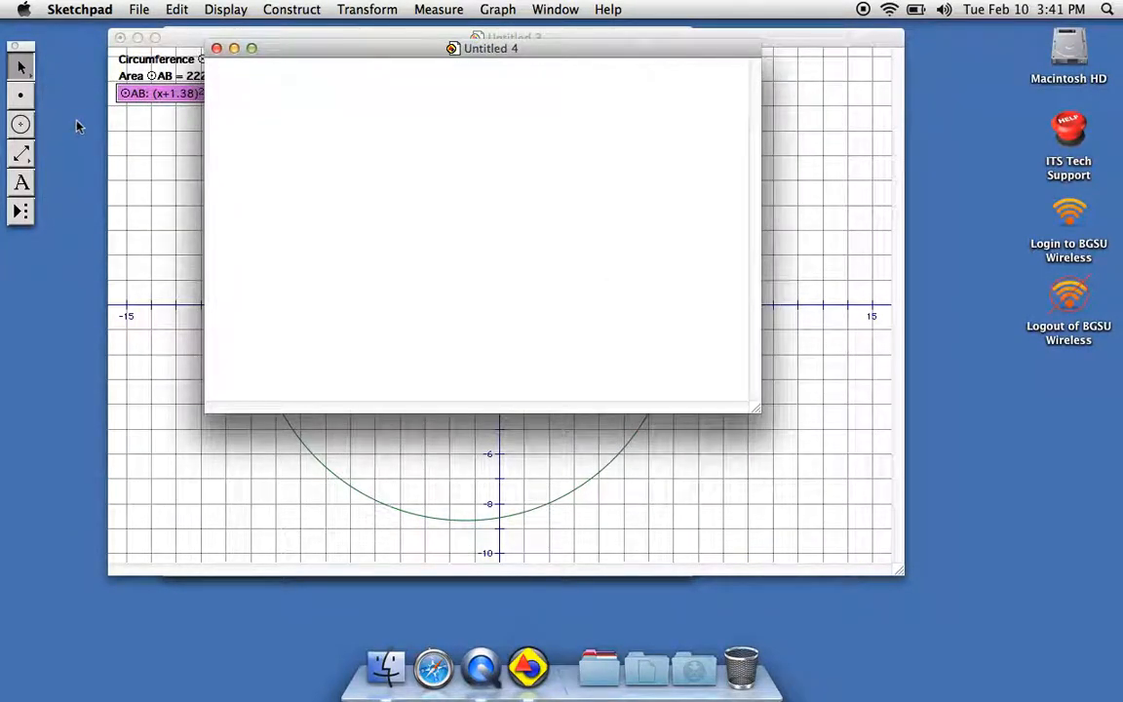
Draw a triangle from three connected segments, with a nearly horizontal base and the apex centred above it.
{"action": "left_click", "coordinate": [24, 153]}
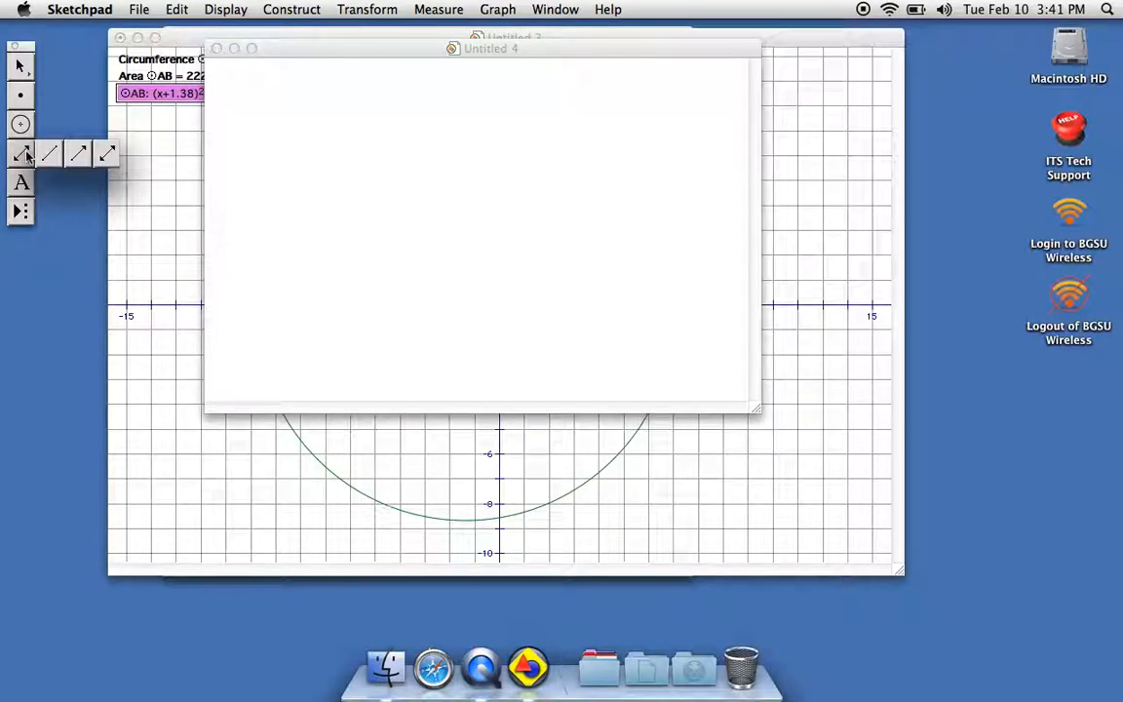
{"action": "left_click_drag", "start_coordinate": [27, 156], "coordinate": [50, 156]}
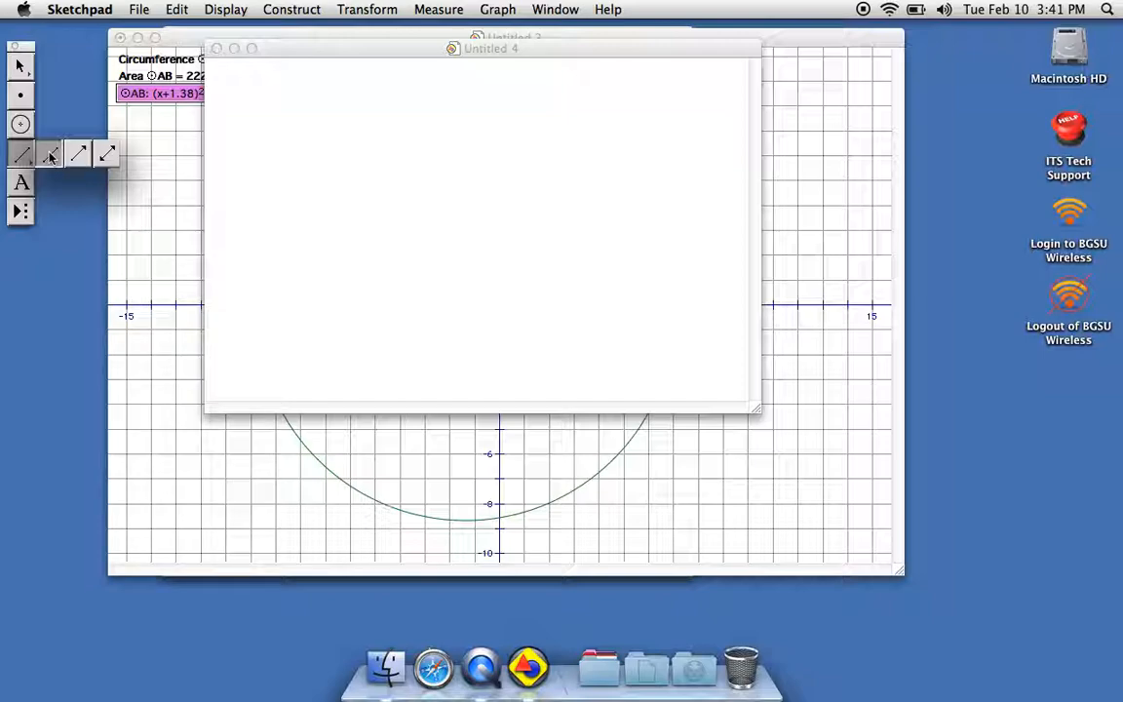
{"action": "left_click_drag", "start_coordinate": [50, 156], "coordinate": [51, 156]}
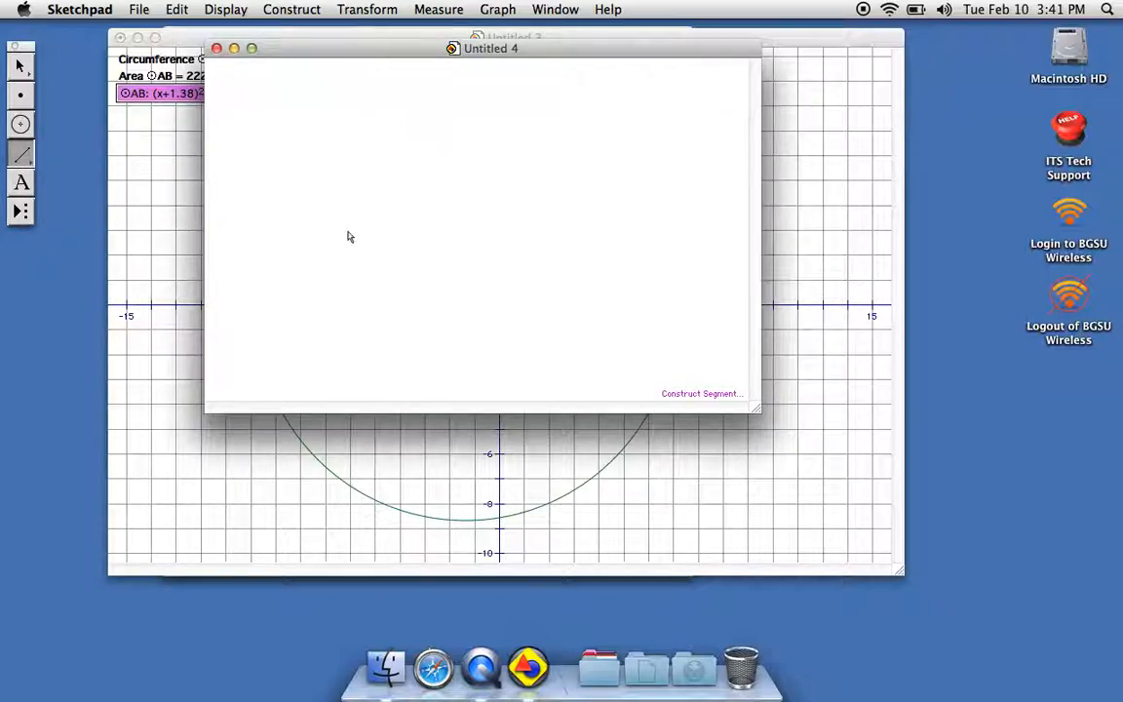
{"action": "left_click_drag", "start_coordinate": [332, 242], "coordinate": [419, 140]}
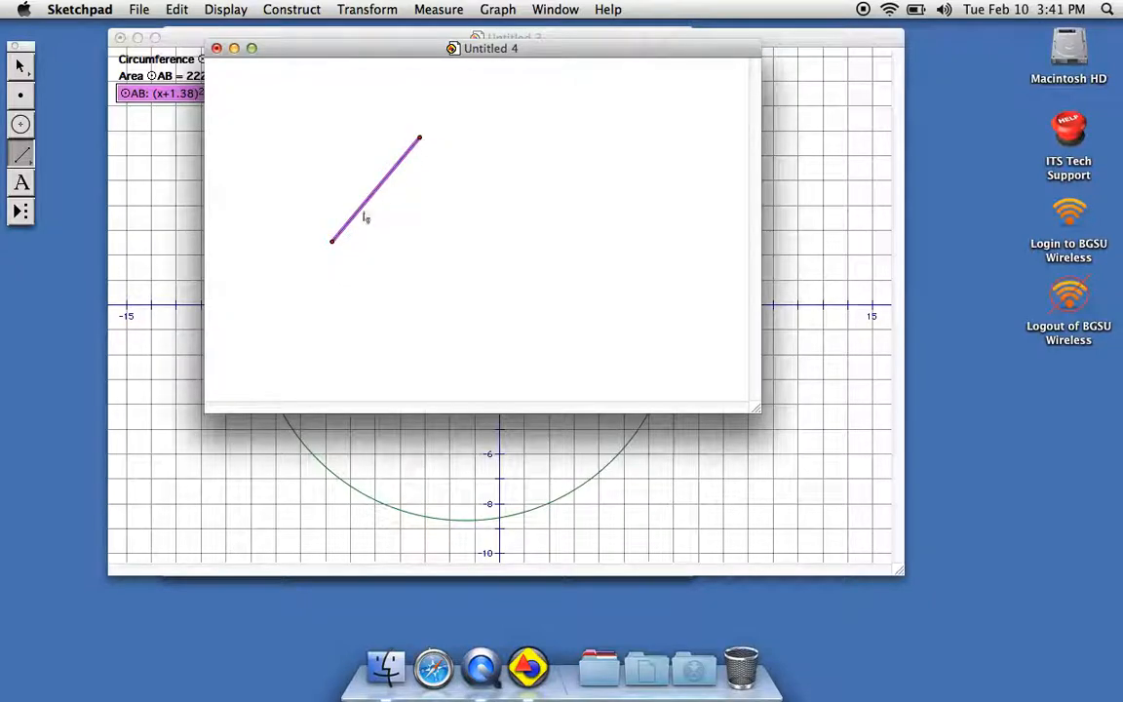
{"action": "left_click_drag", "start_coordinate": [333, 243], "coordinate": [512, 248]}
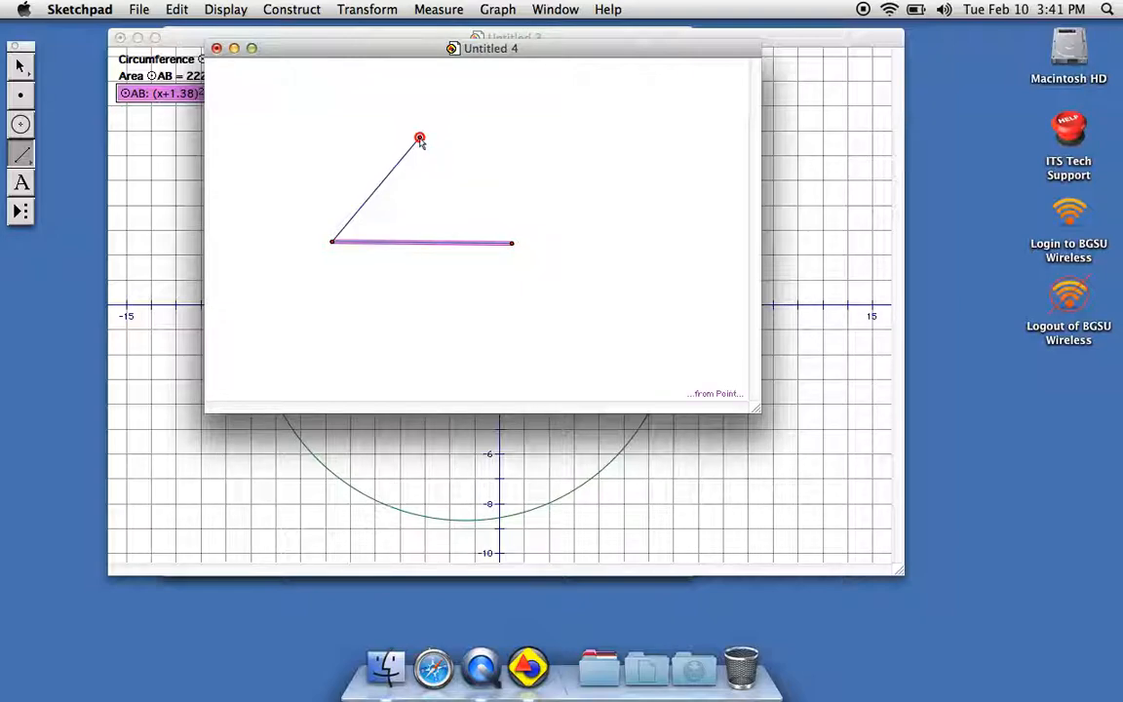
{"action": "left_click_drag", "start_coordinate": [419, 140], "coordinate": [514, 246]}
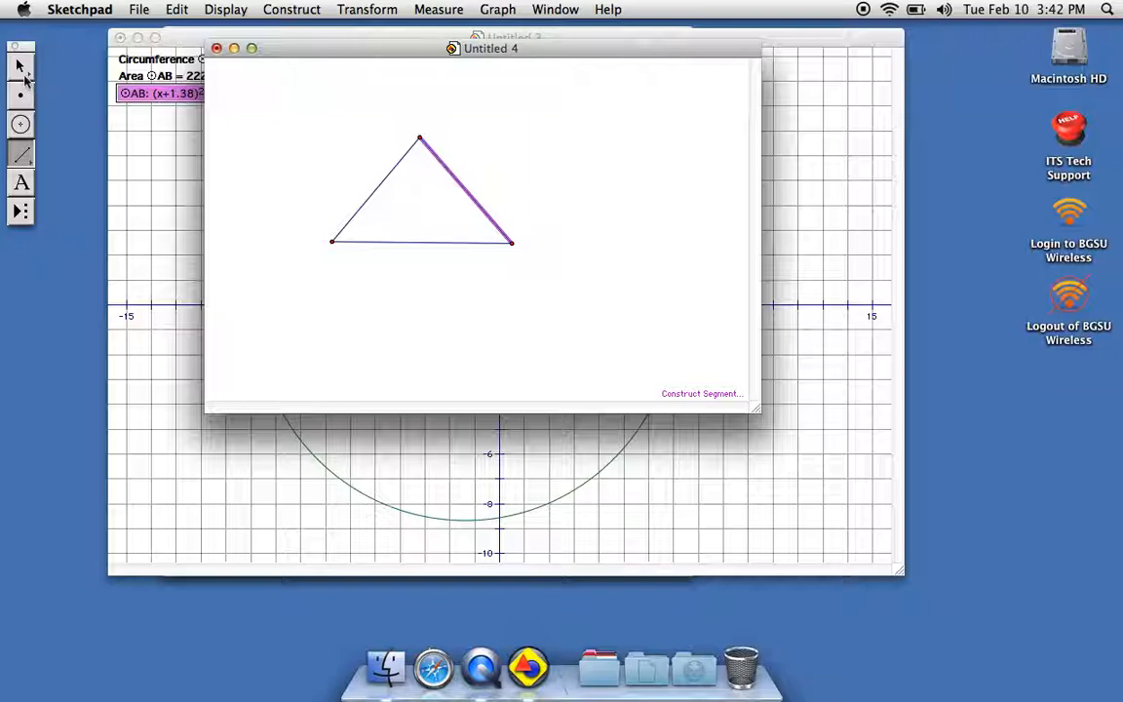
Translate the whole triangle, with its sides and vertices, by a fixed distance of 5.0 cm at a fixed angle of 90°.
{"action": "left_click", "coordinate": [20, 69]}
{"action": "left_click_drag", "start_coordinate": [291, 293], "coordinate": [552, 118]}
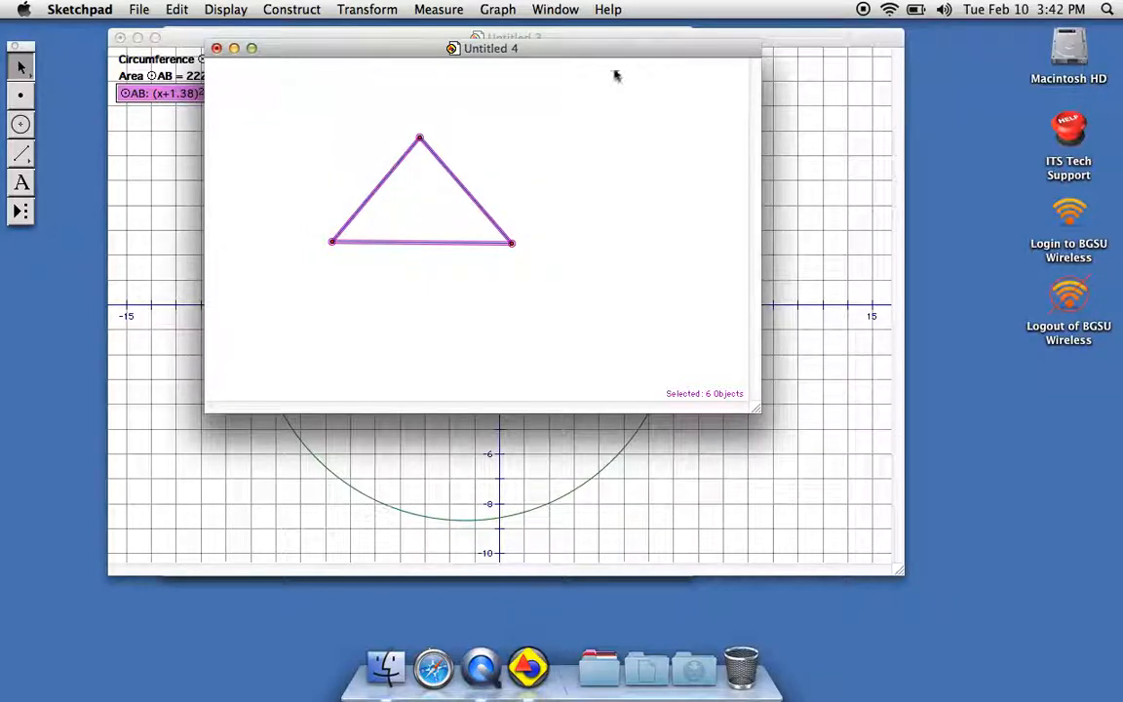
{"action": "left_click", "coordinate": [363, 8]}
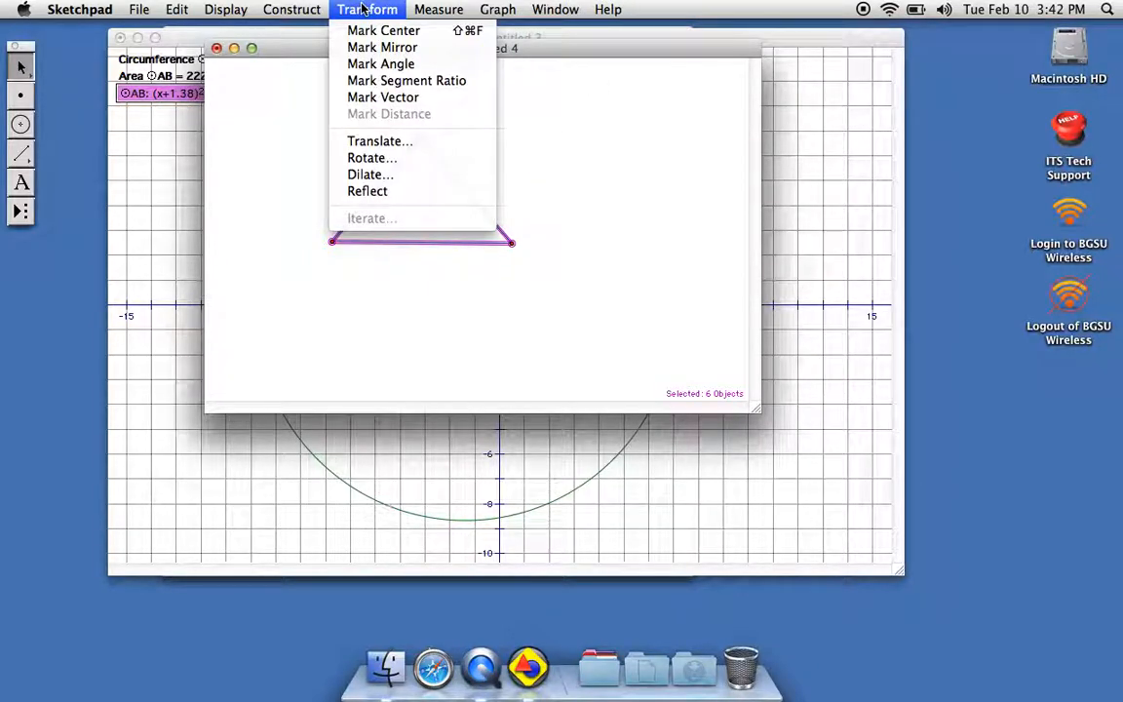
{"action": "left_click", "coordinate": [386, 144]}
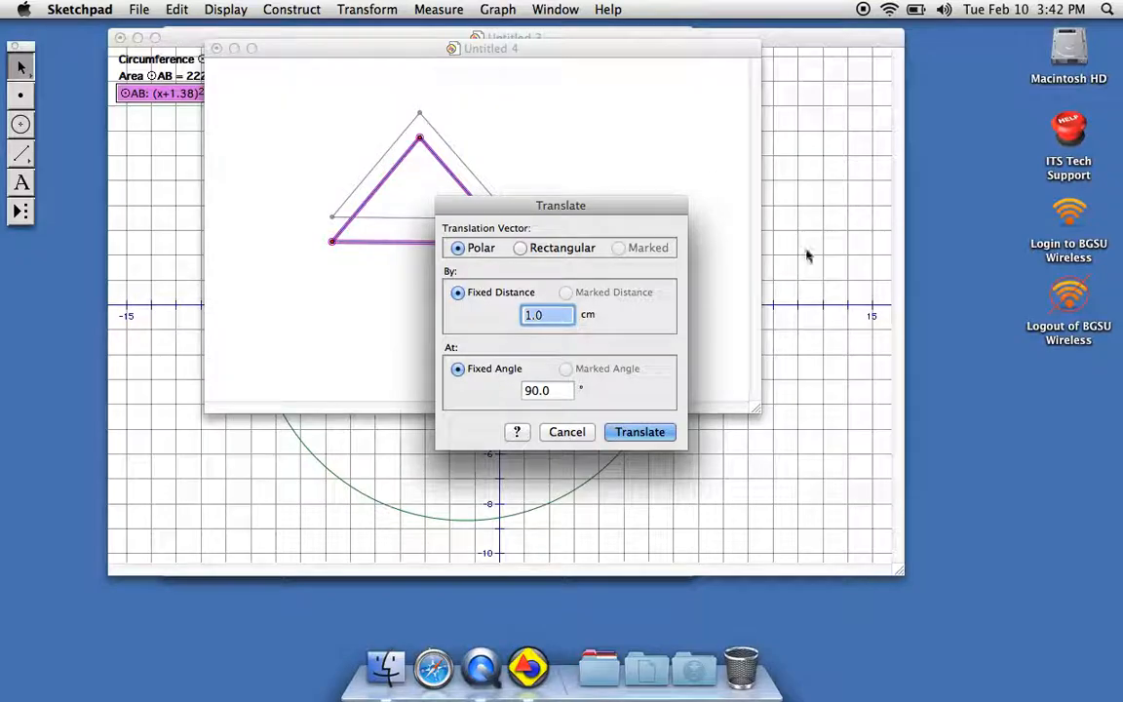
{"action": "key", "text": "BackSpace"}
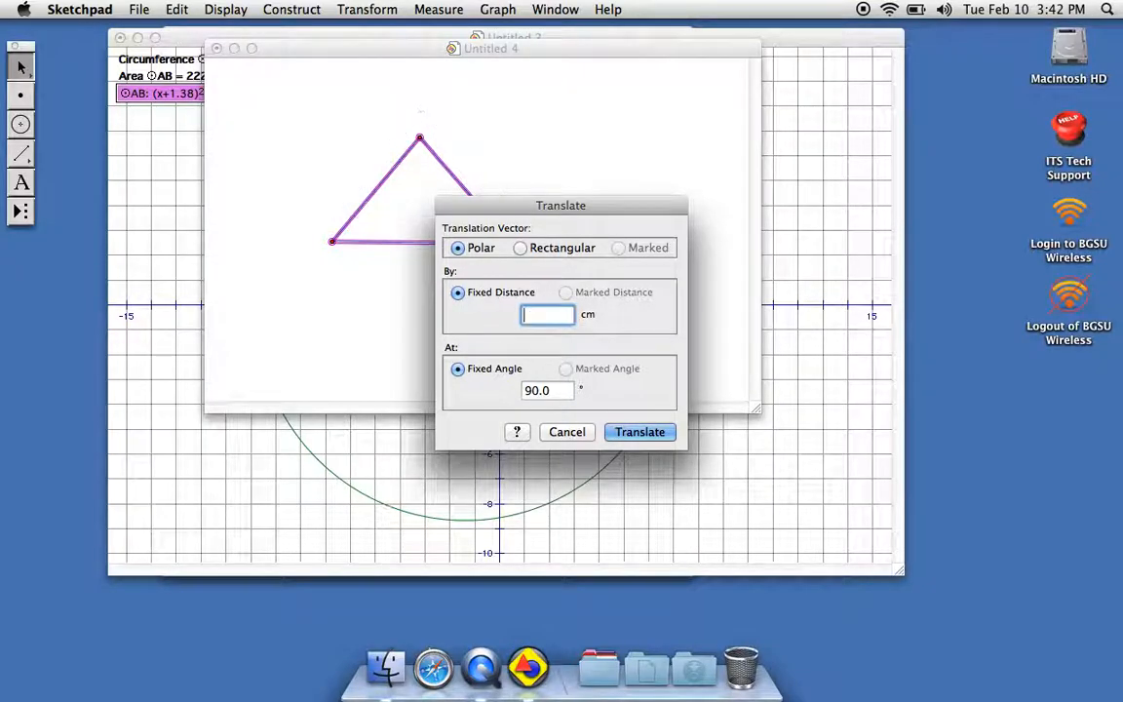
{"action": "type", "text": "5"}
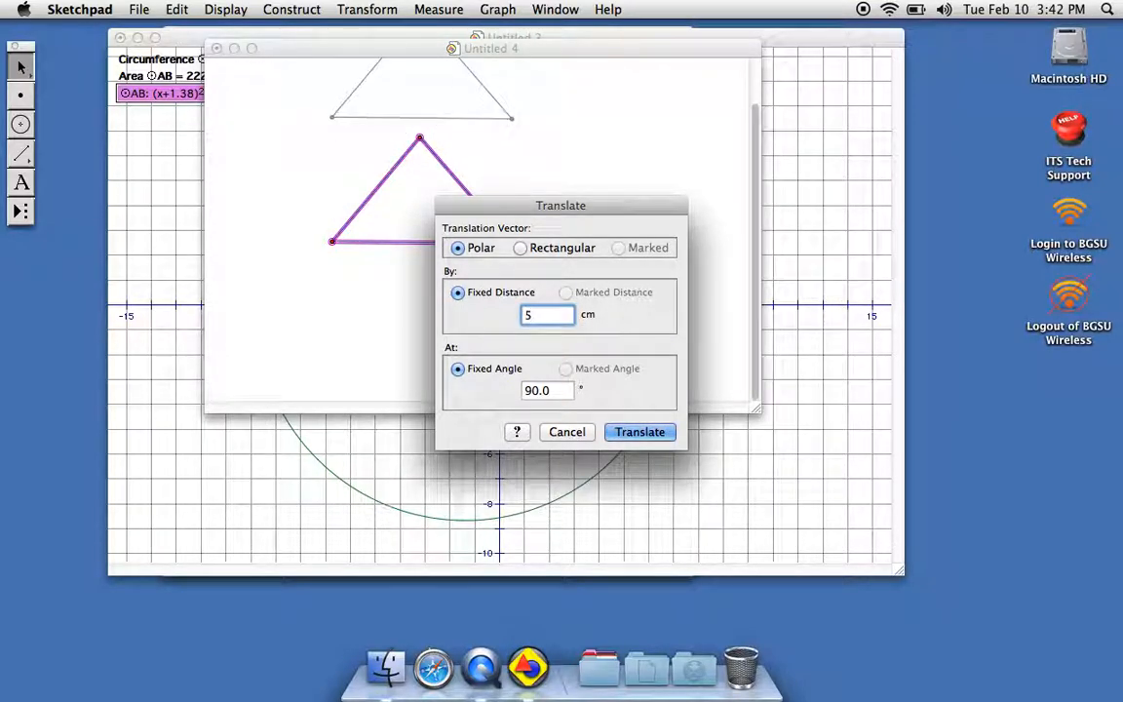
{"action": "type", "text": ".0"}
{"action": "left_click", "coordinate": [670, 436]}
{"action": "scroll", "coordinate": [594, 143], "scroll_direction": "up", "scroll_amount": 4}
{"action": "scroll", "coordinate": [594, 144], "scroll_direction": "up", "scroll_amount": 1}
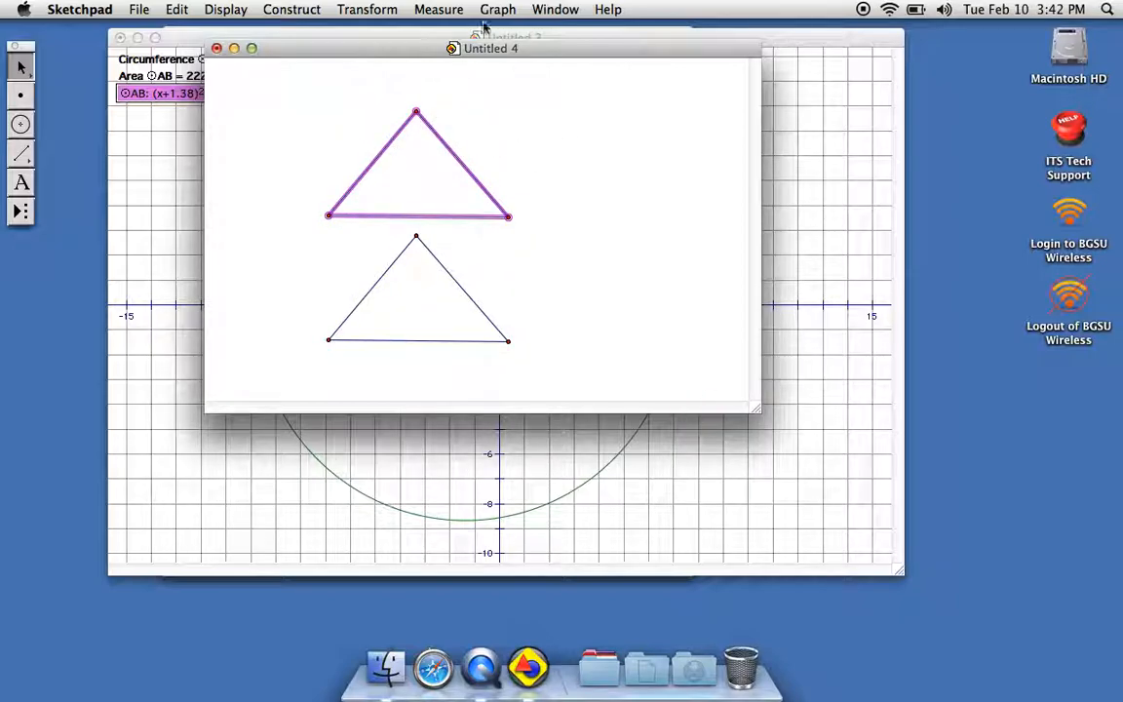
Rotate the translated upper triangle by a fixed angle of 45° about its lower-right vertex.
{"action": "left_click", "coordinate": [373, 12]}
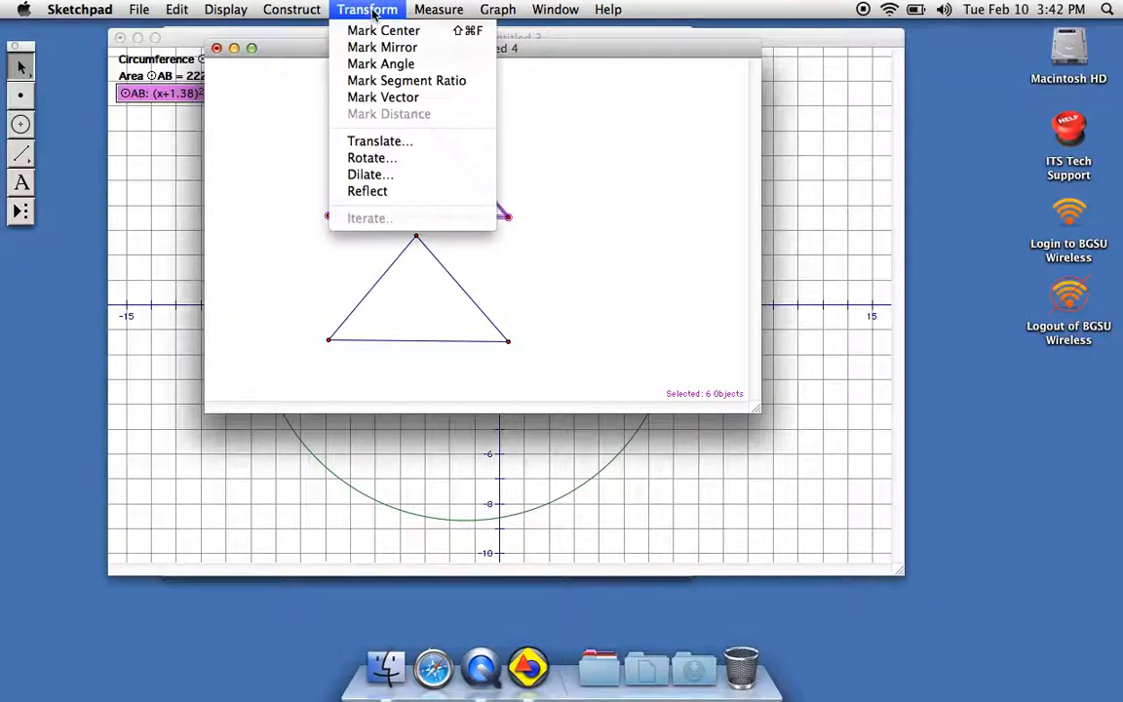
{"action": "left_click", "coordinate": [378, 159]}
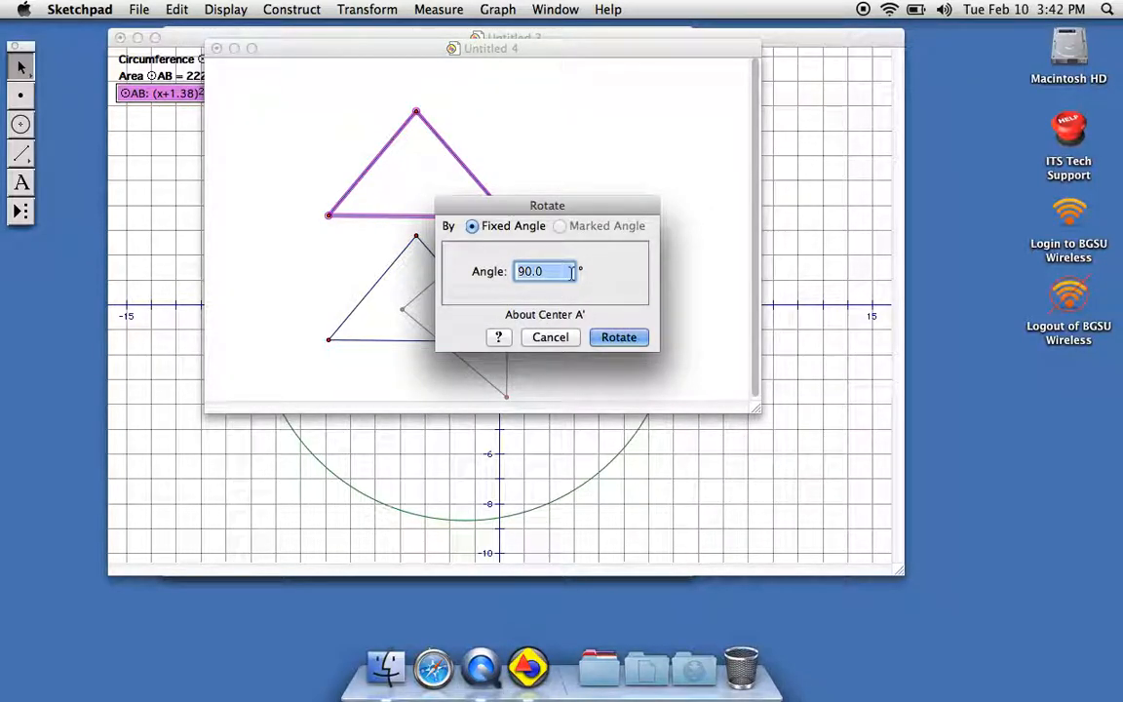
{"action": "key", "text": "BackSpace"}
{"action": "type", "text": "45"}
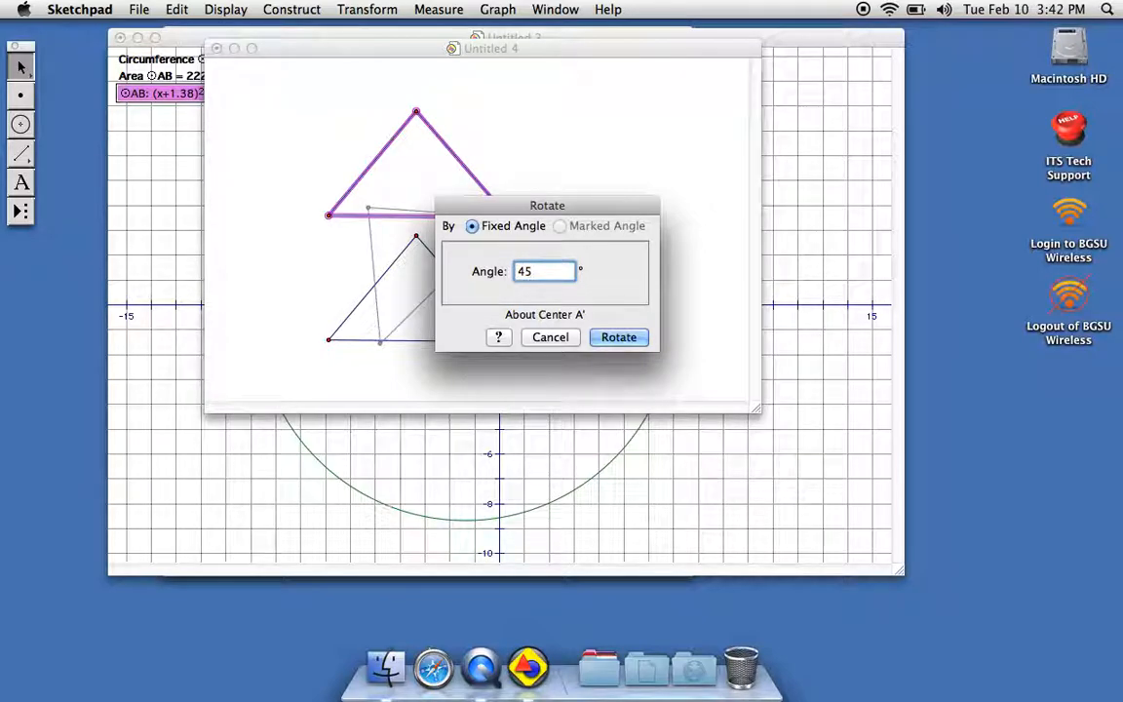
{"action": "left_click", "coordinate": [618, 336]}
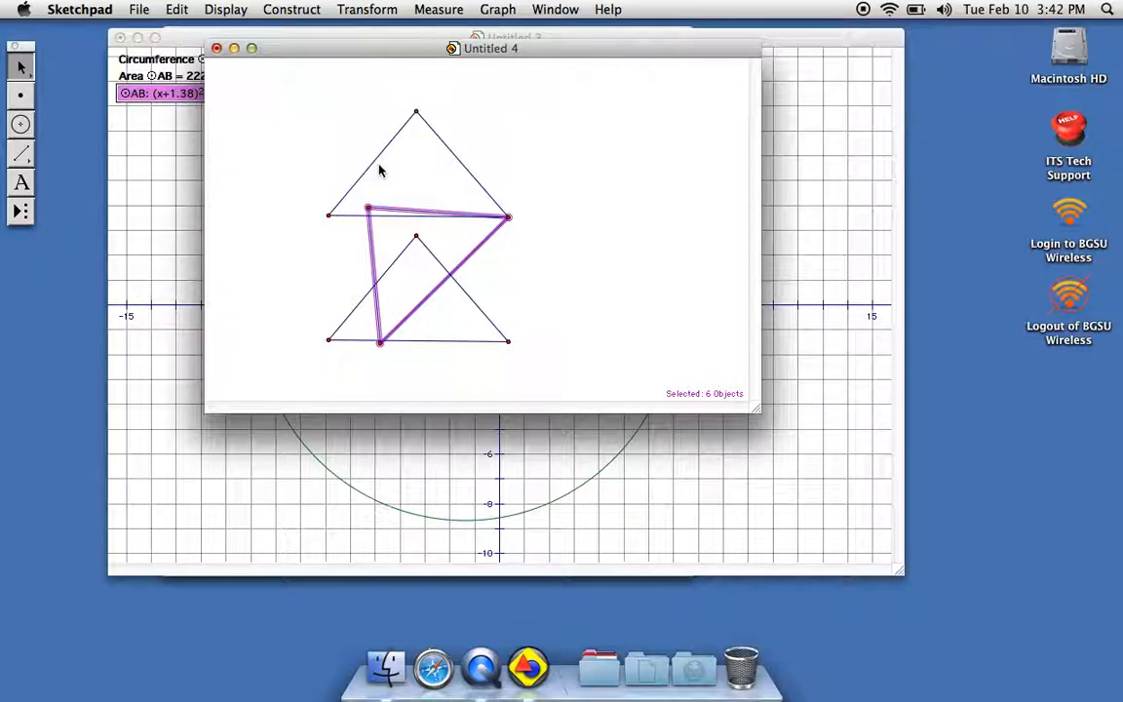
Dilate the rotated triangle by a fixed ratio of 1.0 to 2.0 about its right-hand vertex.
{"action": "left_click", "coordinate": [365, 8]}
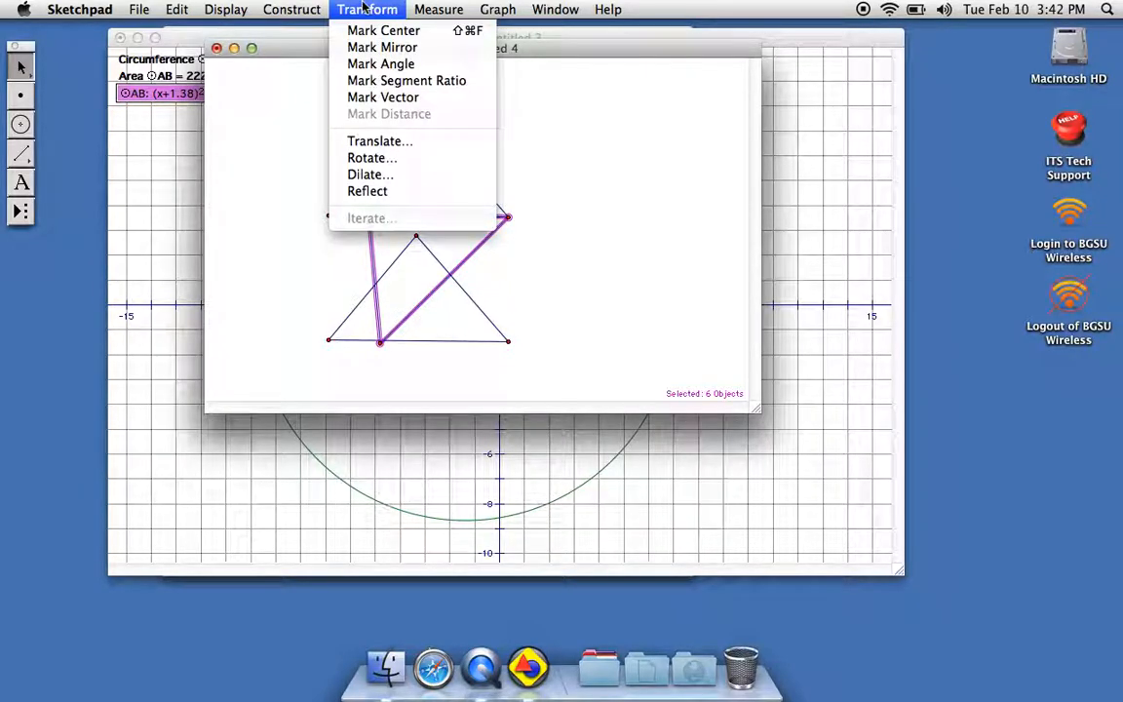
{"action": "left_click", "coordinate": [377, 181]}
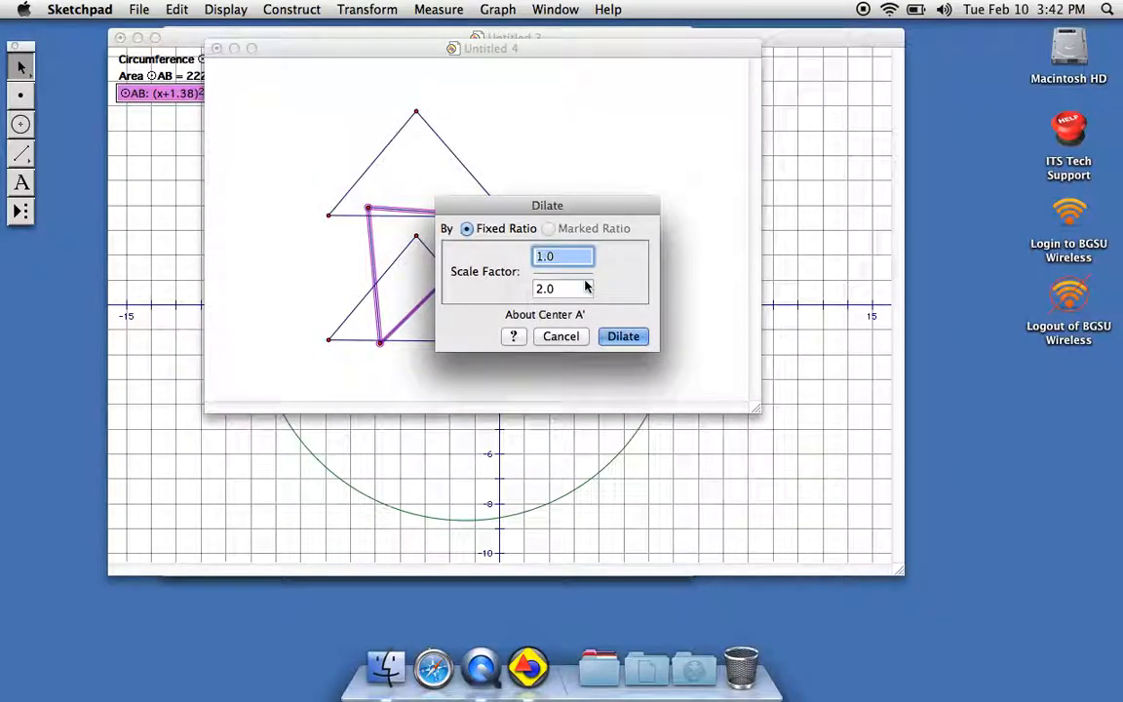
{"action": "left_click", "coordinate": [639, 334]}
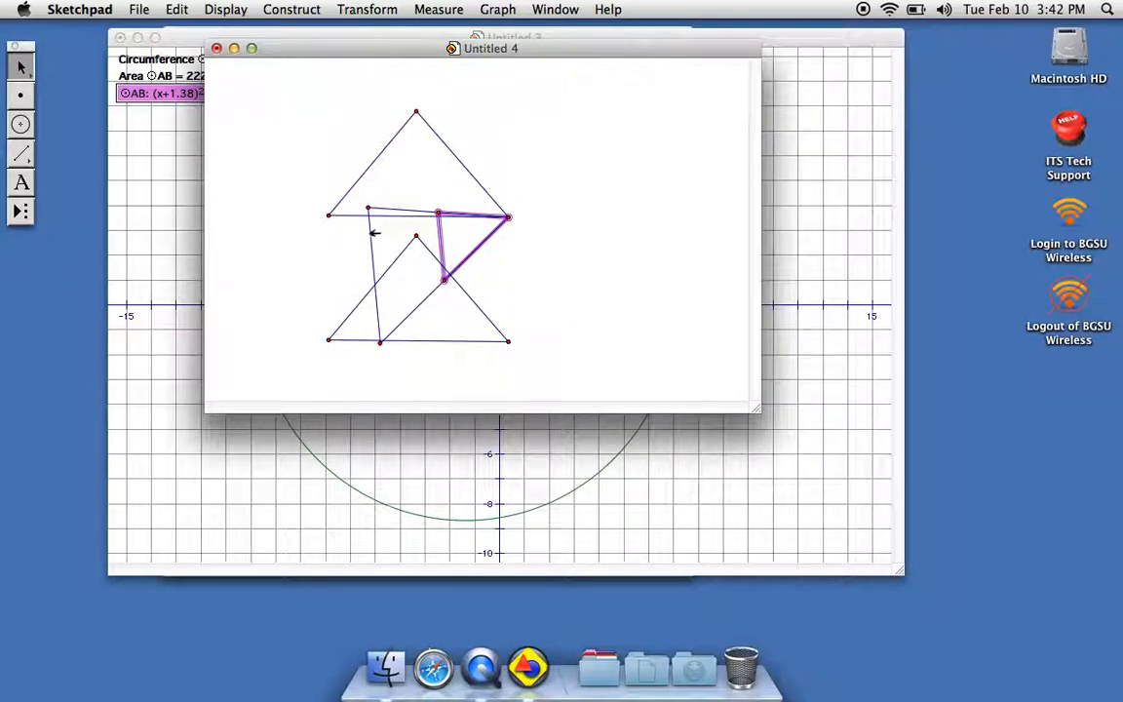
Dilate the selected half-size triangle by a fixed ratio of 3 to 5 about its right-hand vertex.
{"action": "left_click", "coordinate": [371, 10]}
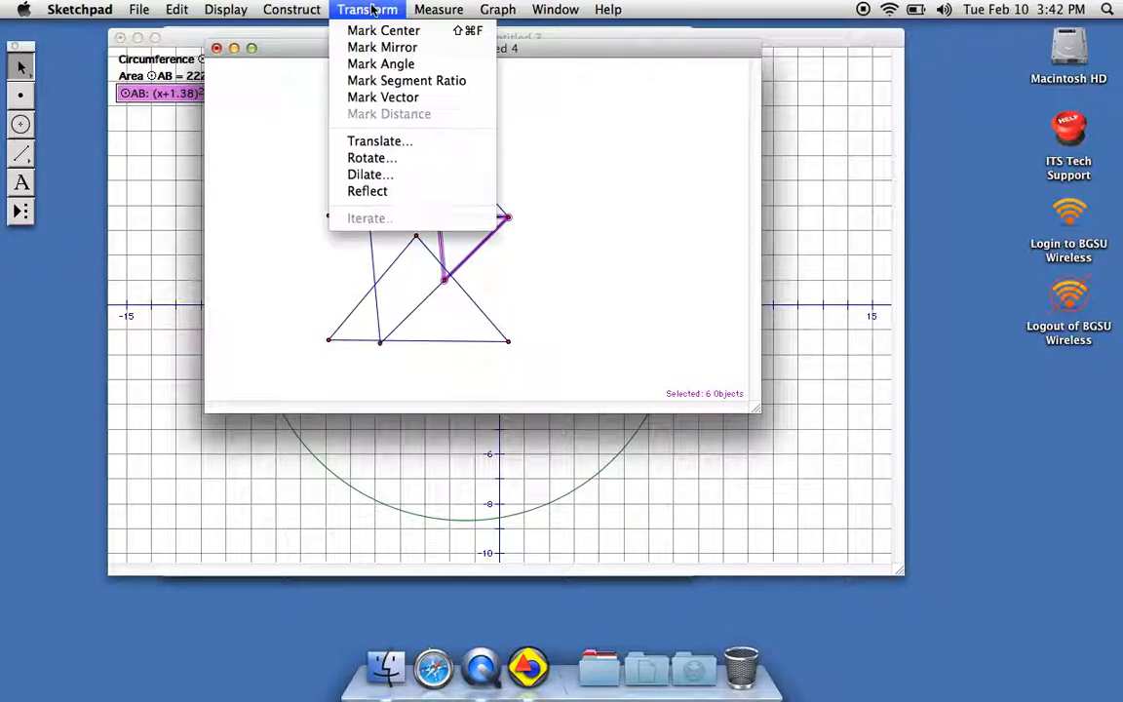
{"action": "left_click", "coordinate": [382, 175]}
{"action": "key", "text": "BackSpace"}
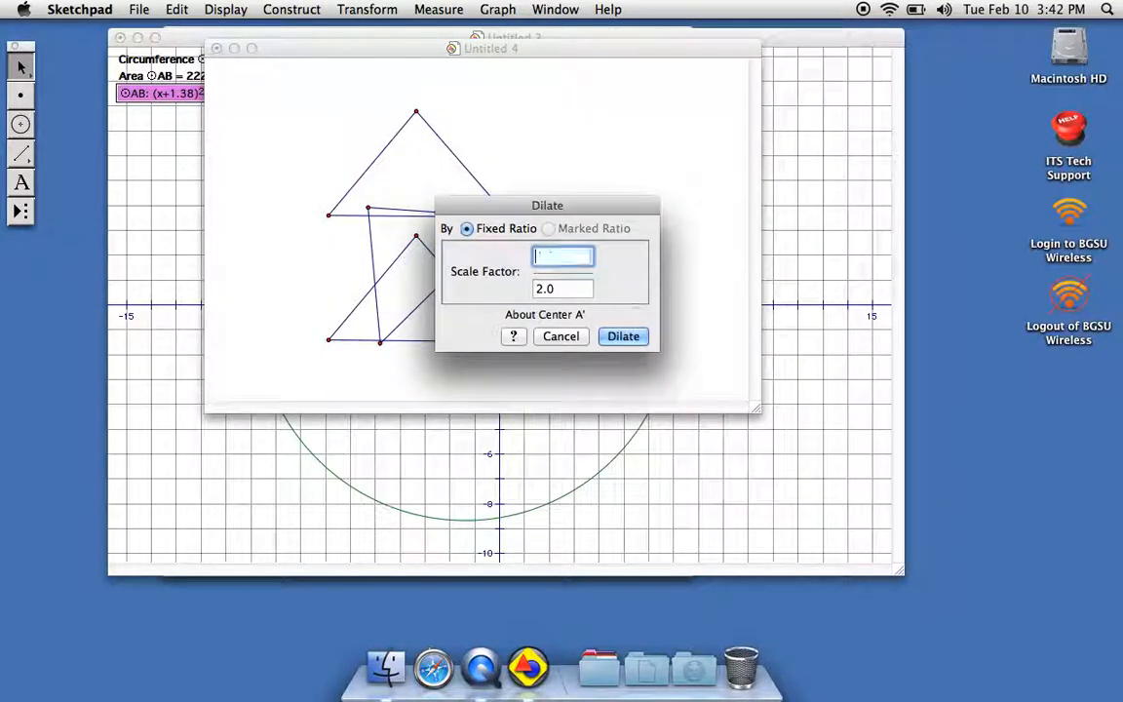
{"action": "type", "text": "3"}
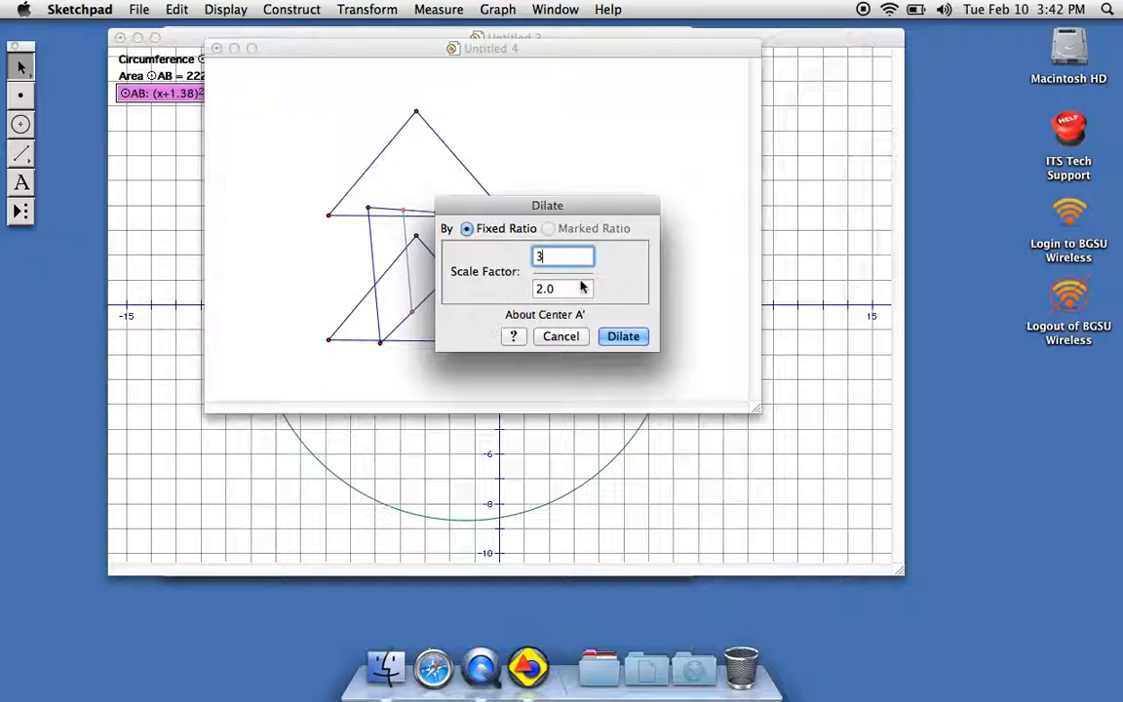
{"action": "left_click", "coordinate": [578, 292]}
{"action": "key", "text": "BackSpace"}
{"action": "key", "text": "BackSpace"}
{"action": "key", "text": "BackSpace"}
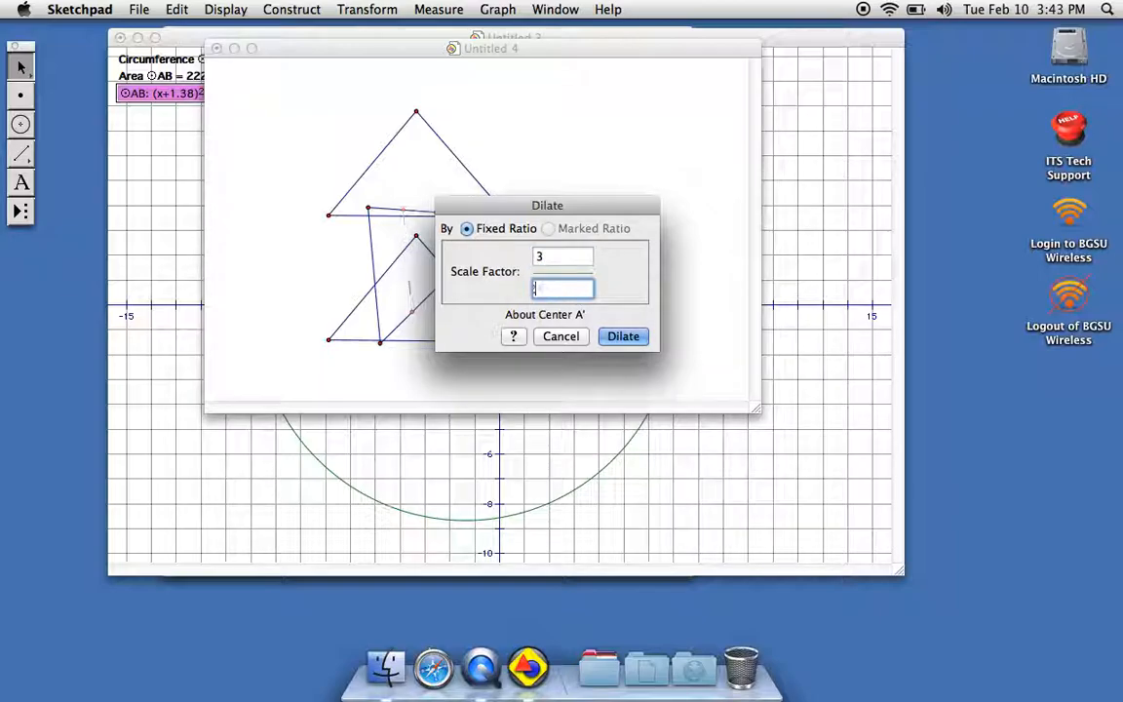
{"action": "type", "text": "5"}
{"action": "left_click", "coordinate": [624, 336]}
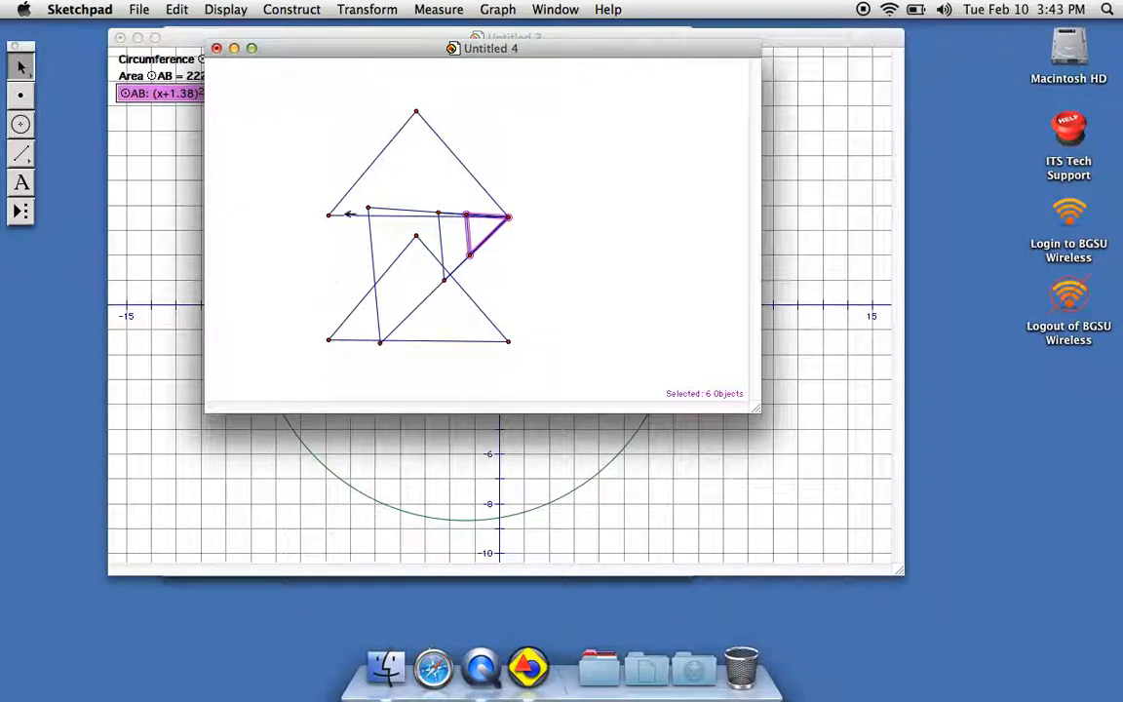
Delete all the triangles and their remaining vertices from the Untitled 4 sketch.
{"action": "left_click_drag", "start_coordinate": [368, 149], "coordinate": [488, 148]}
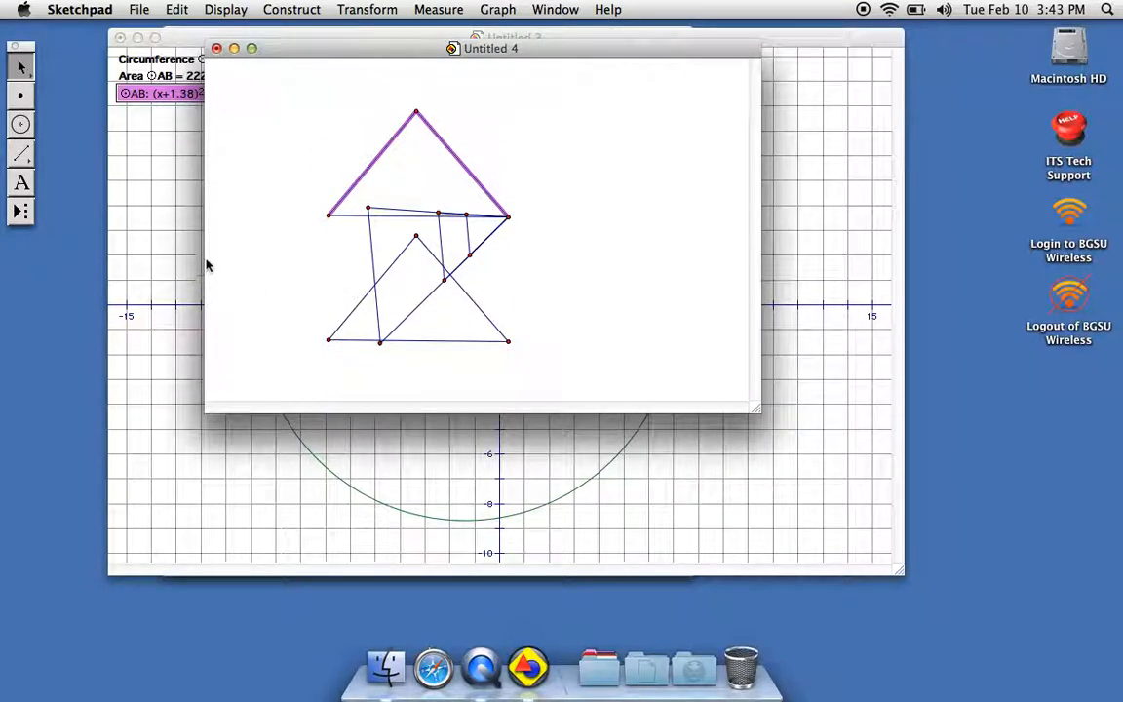
{"action": "left_click_drag", "start_coordinate": [332, 295], "coordinate": [591, 243]}
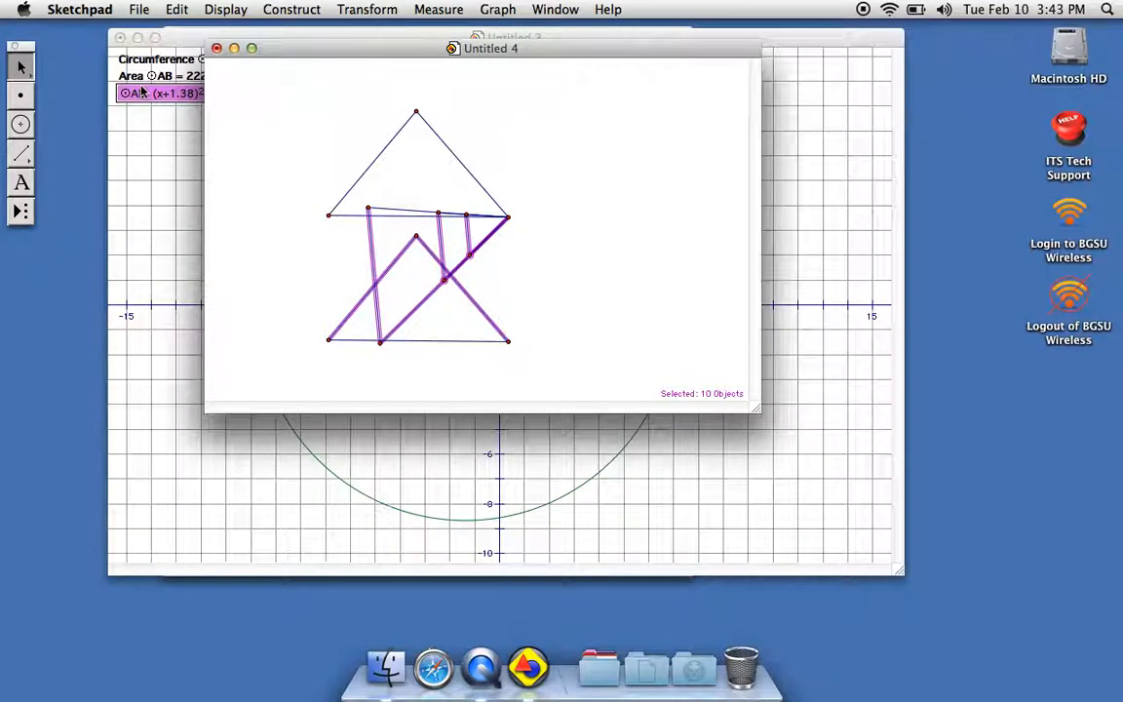
{"action": "key", "text": "Delete"}
{"action": "left_click_drag", "start_coordinate": [365, 402], "coordinate": [476, 90]}
{"action": "key", "text": "Delete"}
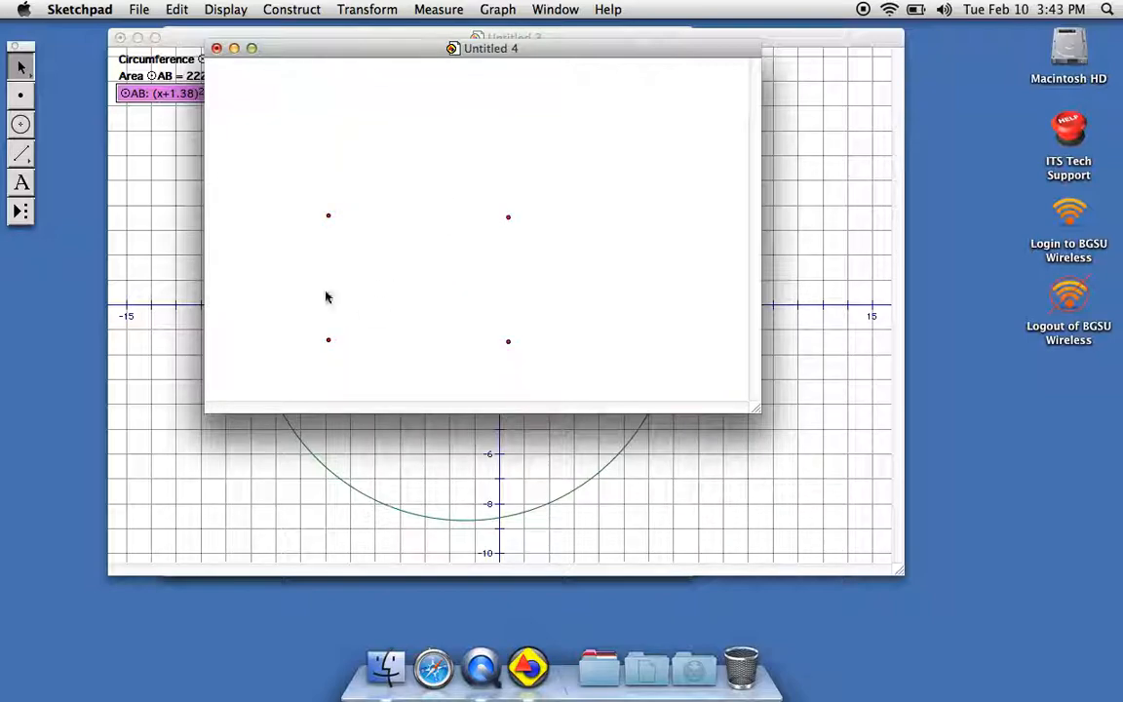
{"action": "left_click_drag", "start_coordinate": [343, 172], "coordinate": [646, 362]}
Draw a wide triangle from three connected segments, with a nearly horizontal base and the apex above it.
{"action": "left_click", "coordinate": [21, 154]}
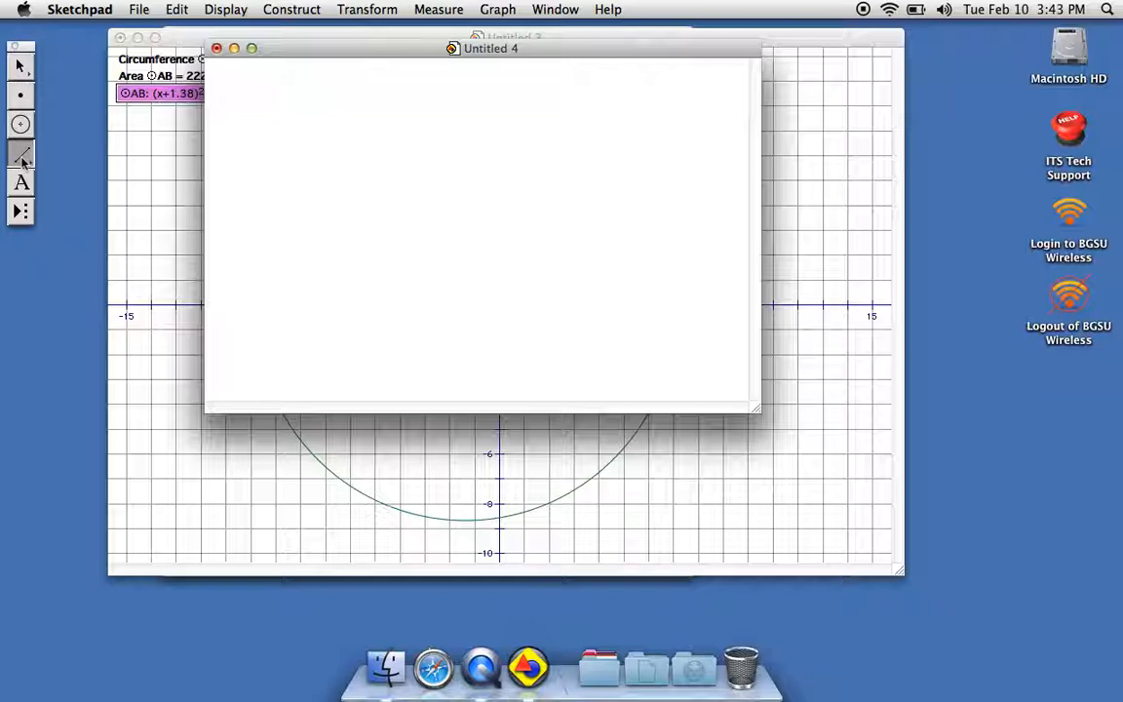
{"action": "mouse_move", "coordinate": [329, 181]}
{"action": "left_mouse_down"}
{"action": "mouse_move", "coordinate": [446, 93]}
{"action": "mouse_move", "coordinate": [550, 184]}
{"action": "left_mouse_up"}
{"action": "left_click_drag", "start_coordinate": [331, 186], "coordinate": [550, 185]}
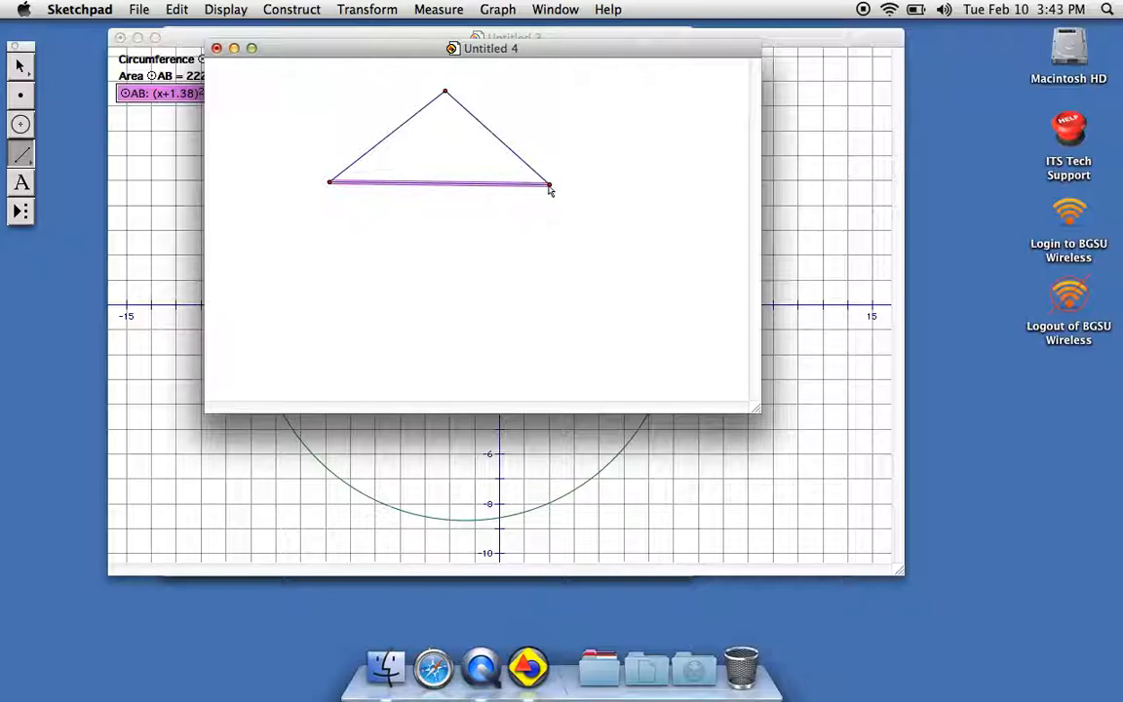
Reflect the whole triangle, with its sides and vertices, across its base and clear the selection.
{"action": "left_click", "coordinate": [21, 65]}
{"action": "left_click_drag", "start_coordinate": [306, 202], "coordinate": [624, 83]}
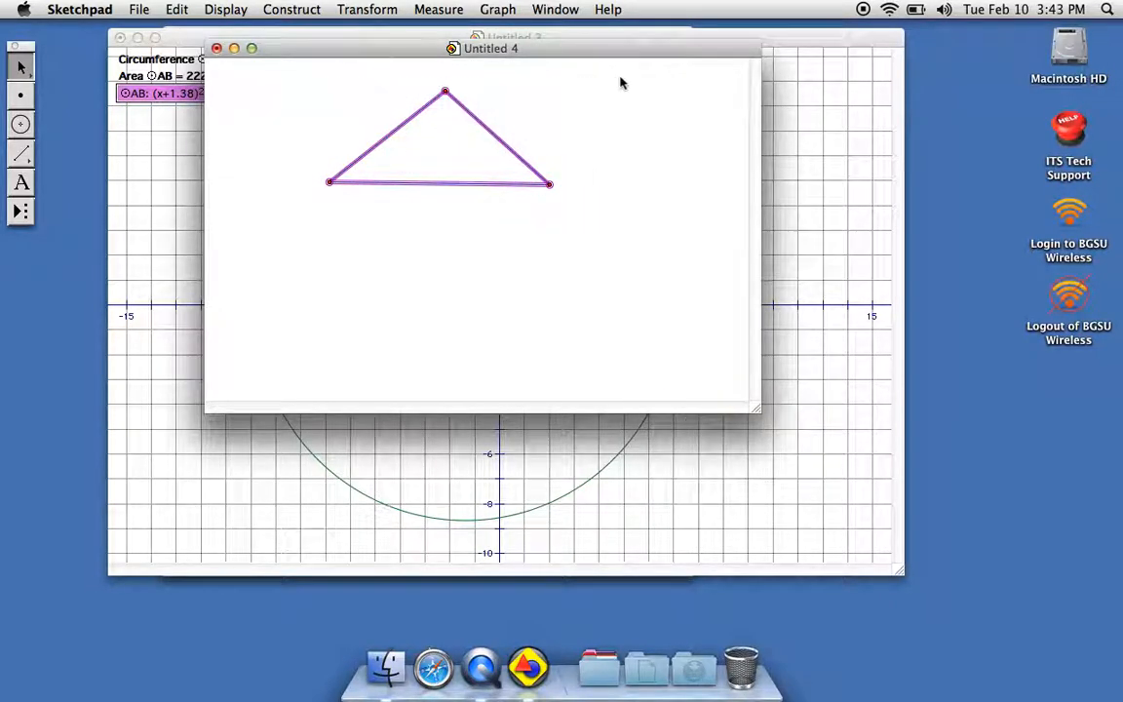
{"action": "left_click", "coordinate": [367, 8]}
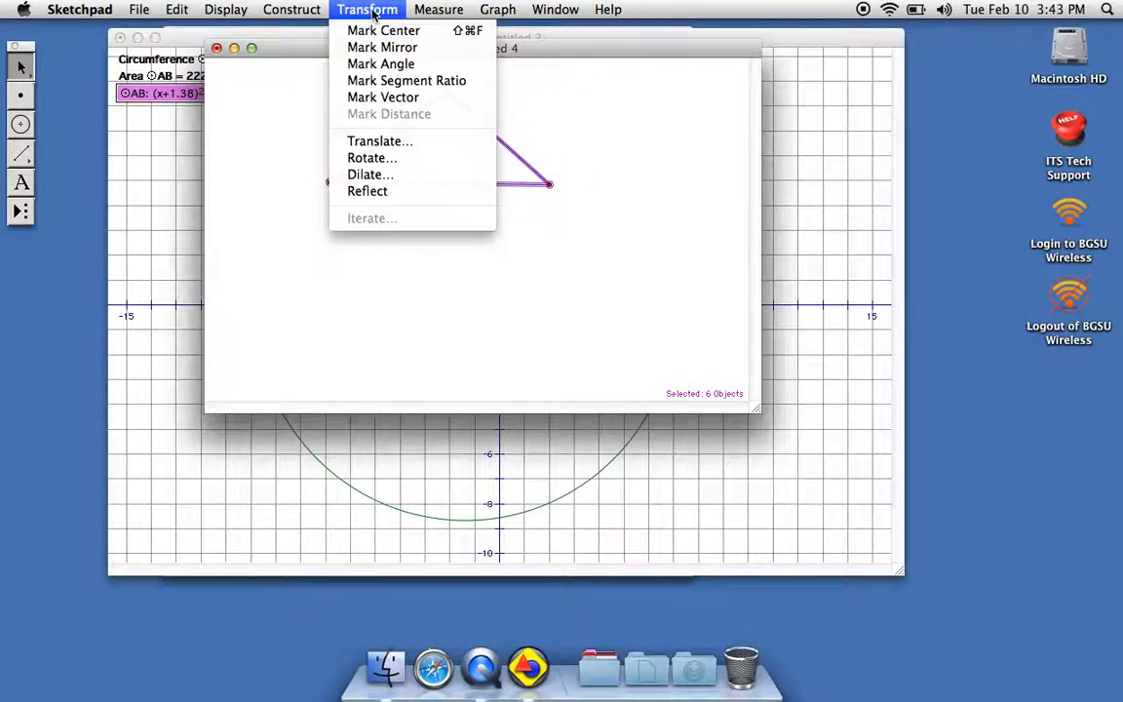
{"action": "left_click", "coordinate": [384, 191]}
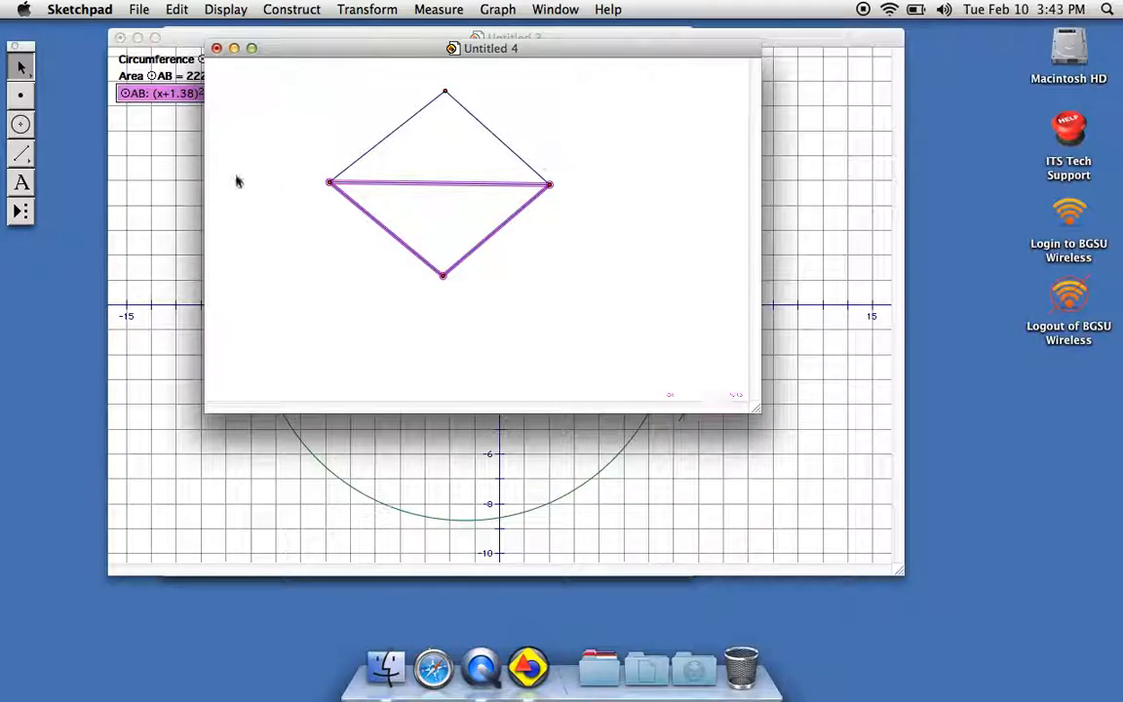
{"action": "left_click_drag", "start_coordinate": [302, 85], "coordinate": [237, 113]}
Create a new blank sketch and move its window clear of the toolbox.
{"action": "left_click", "coordinate": [139, 10]}
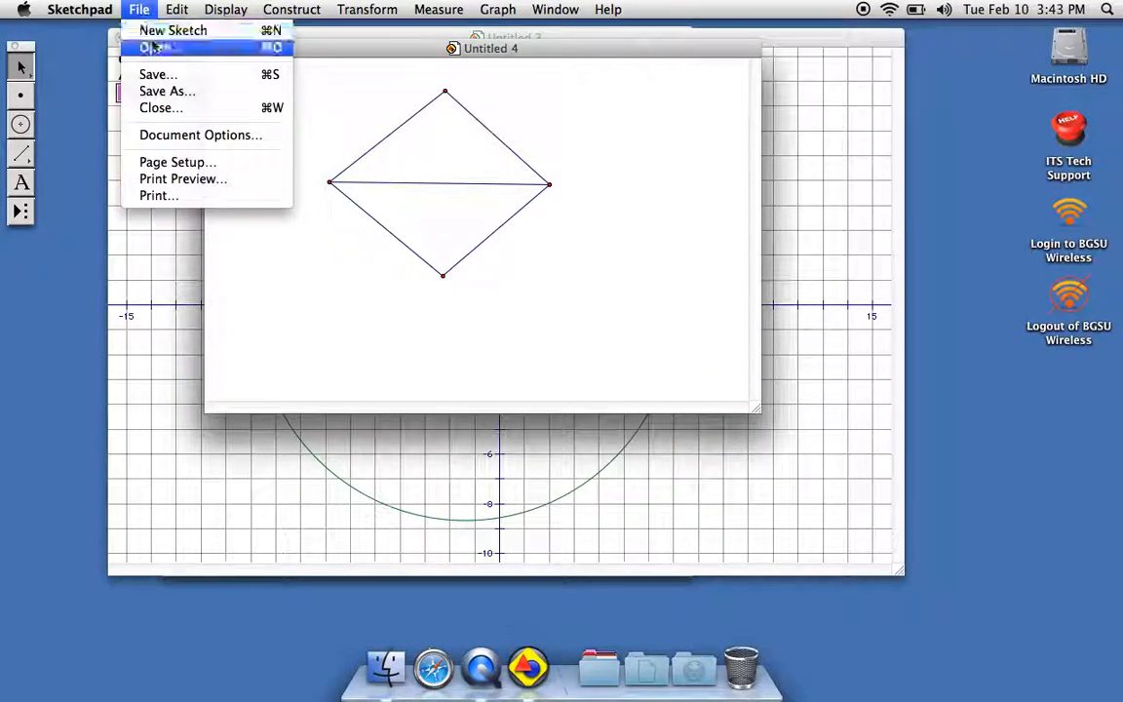
{"action": "left_click", "coordinate": [161, 34]}
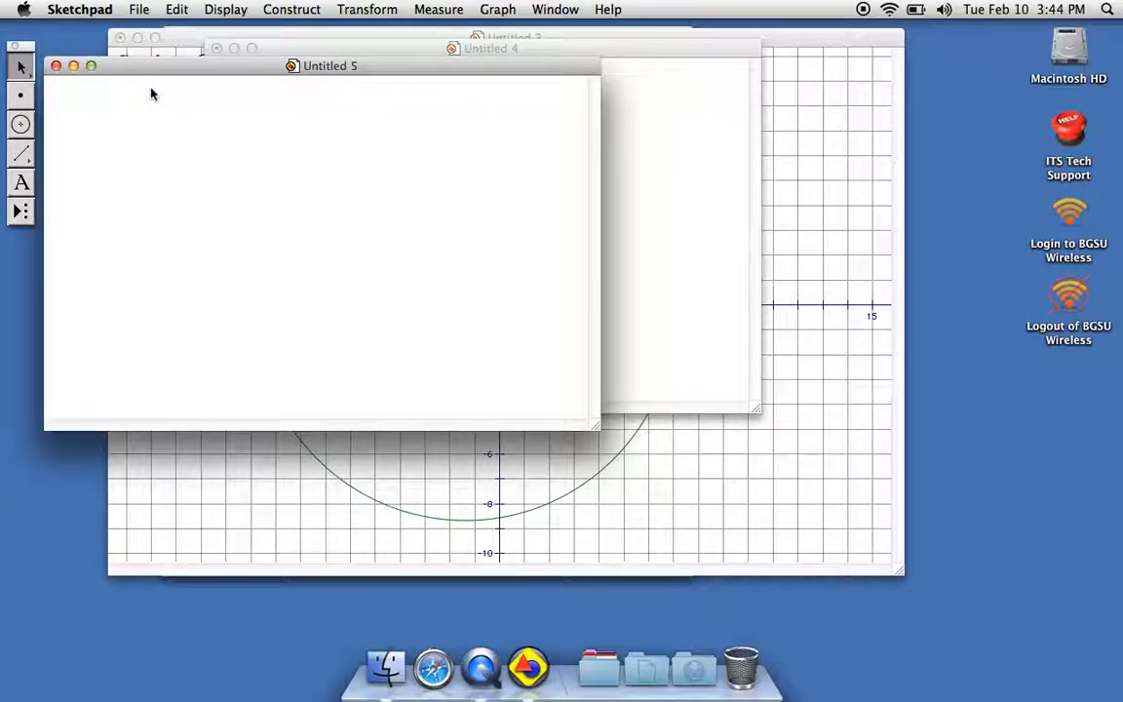
{"action": "left_click_drag", "start_coordinate": [534, 71], "coordinate": [618, 69]}
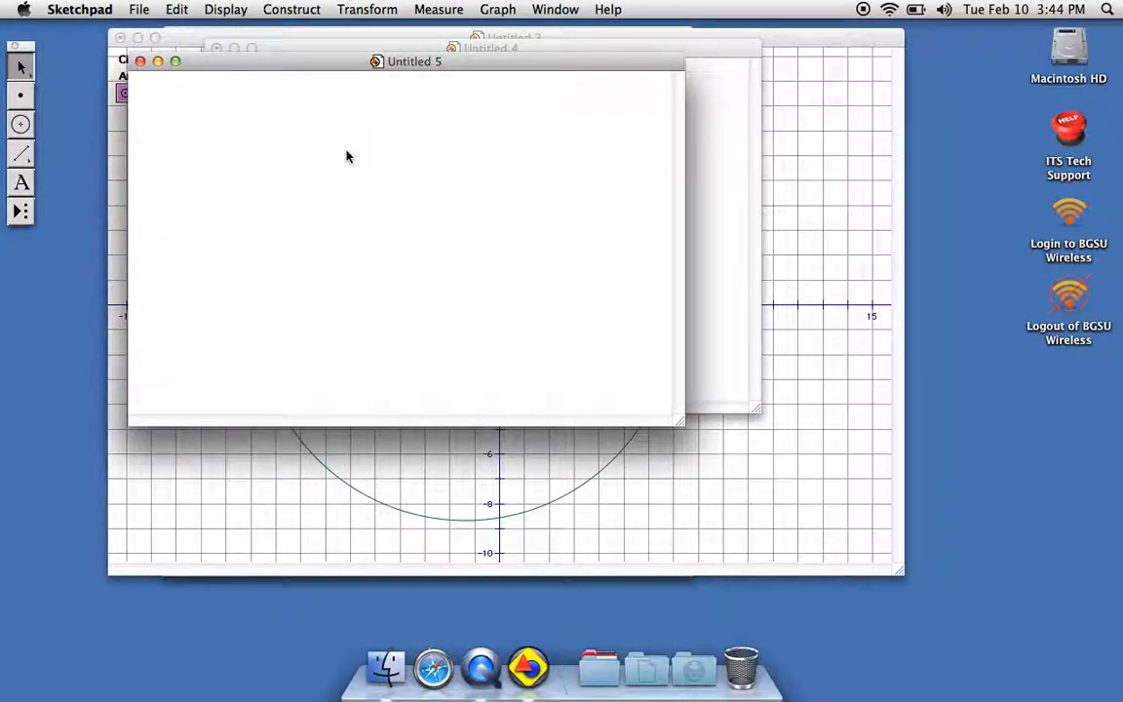
Switch to Finder and open Polygons.gsp from the Custom Tools folder inside Samples.
{"action": "left_click", "coordinate": [385, 669]}
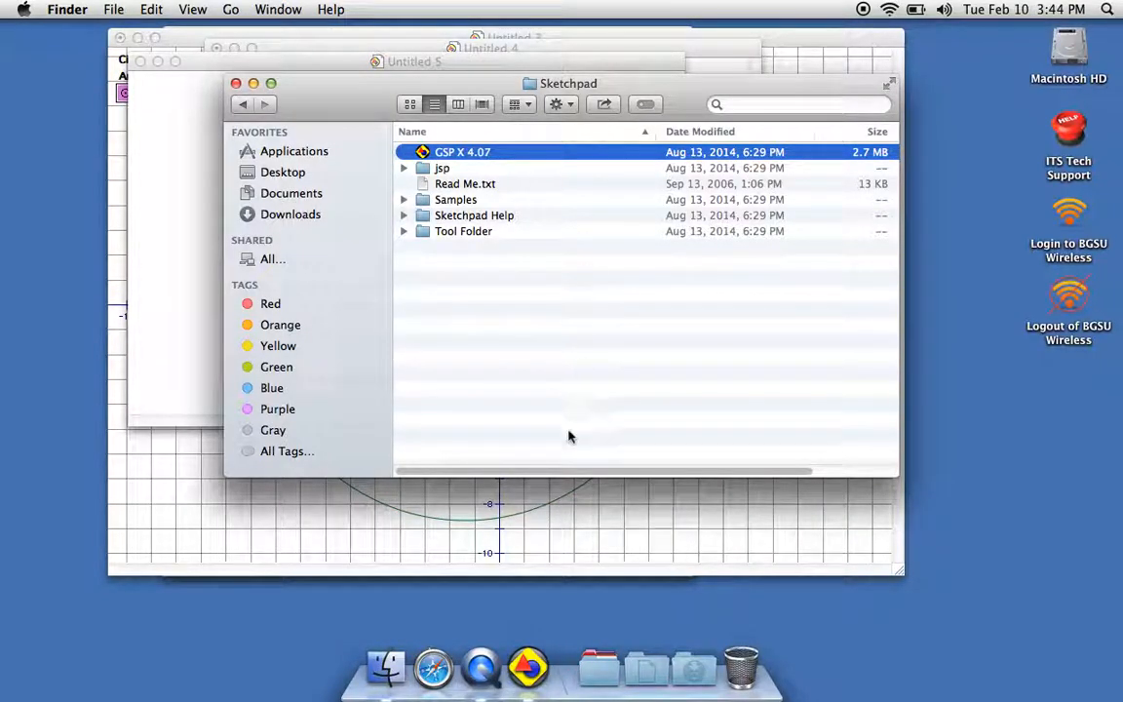
{"action": "double_click", "coordinate": [495, 201]}
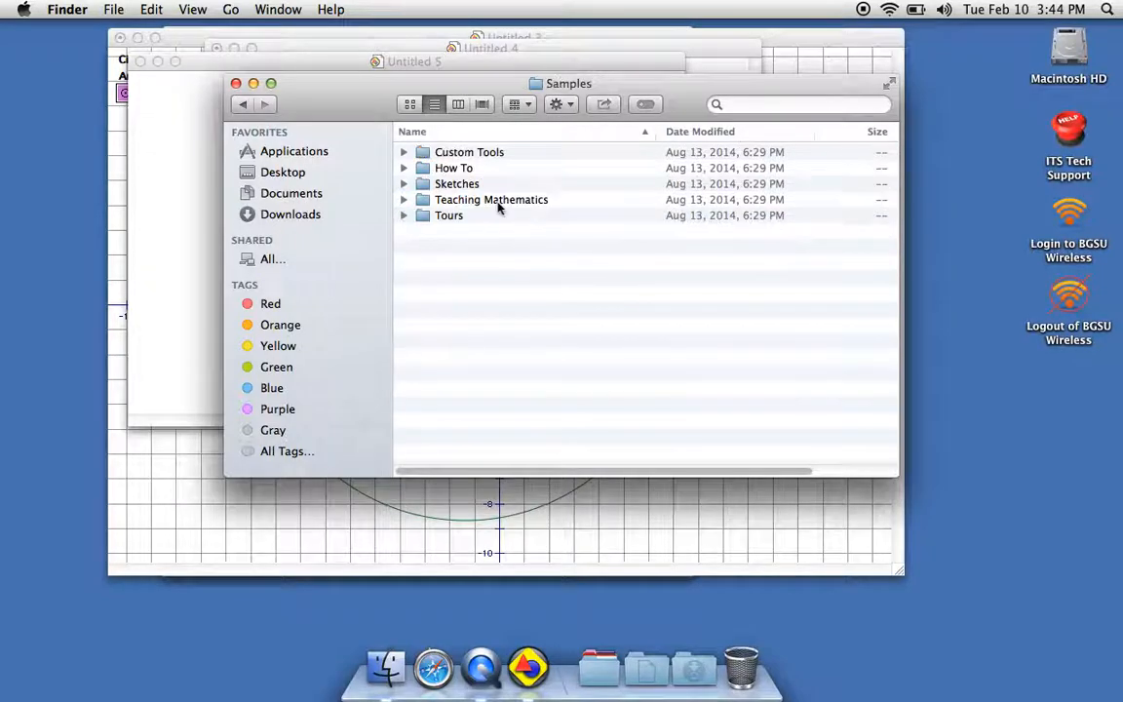
{"action": "double_click", "coordinate": [468, 154]}
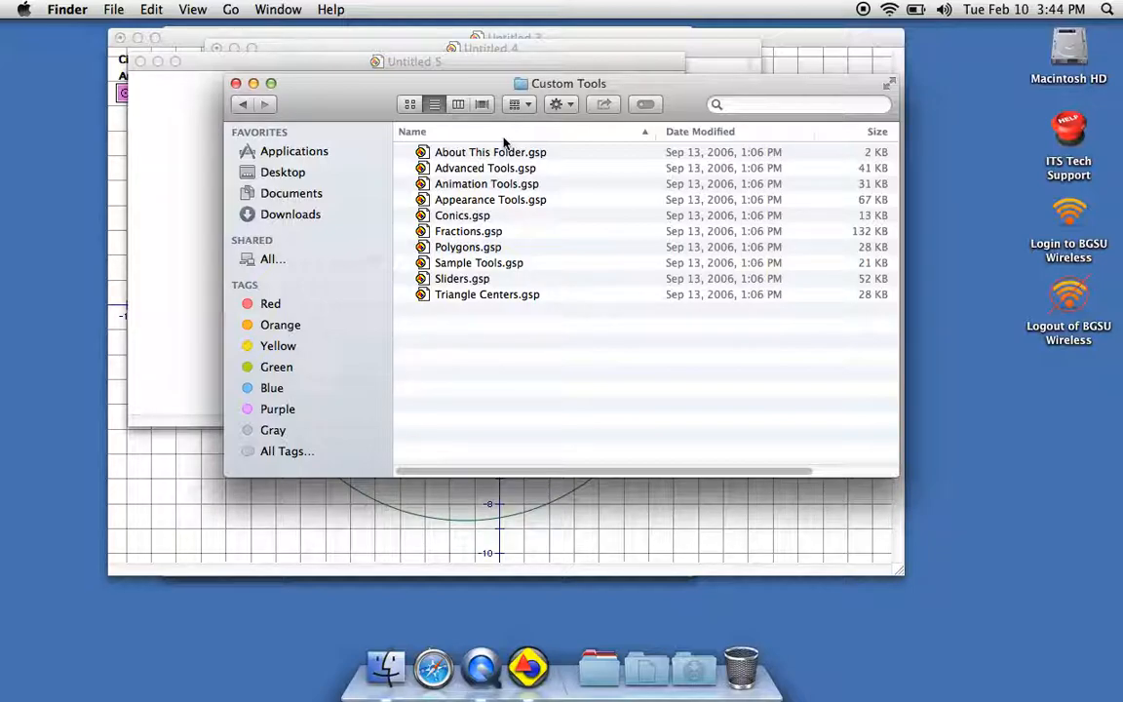
{"action": "double_click", "coordinate": [493, 250]}
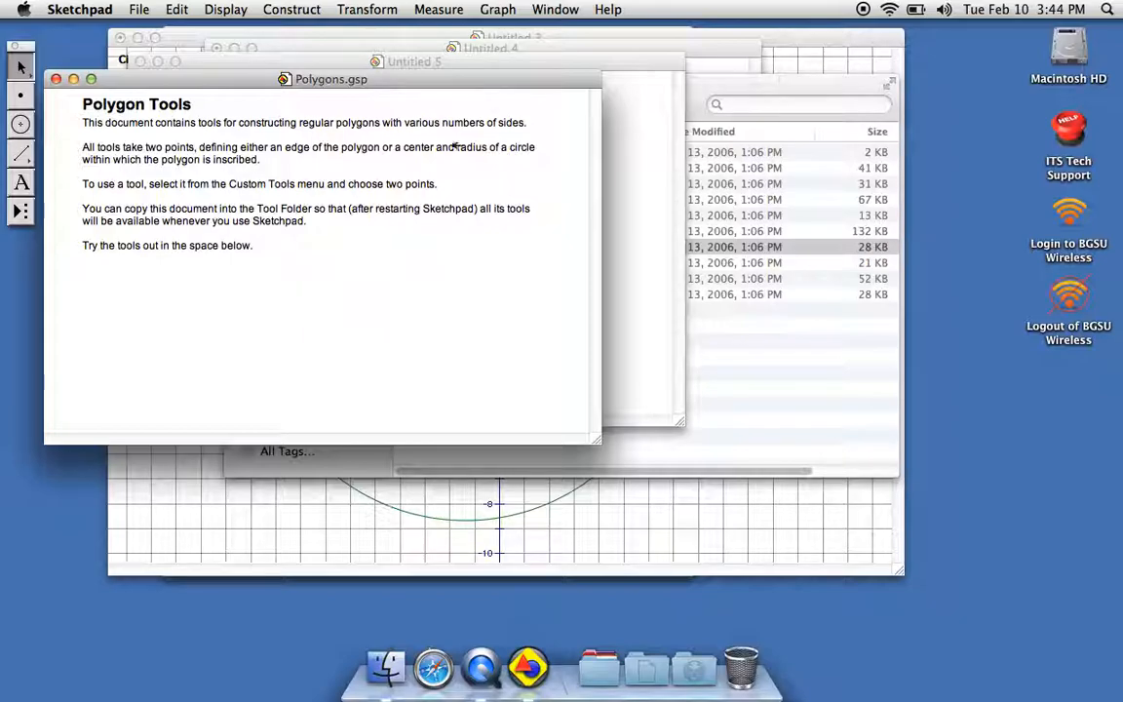
In the Untitled 5 sketch, construct a square on a horizontal upper edge with the 4/Square (By Edge) custom tool.
{"action": "left_click", "coordinate": [511, 64]}
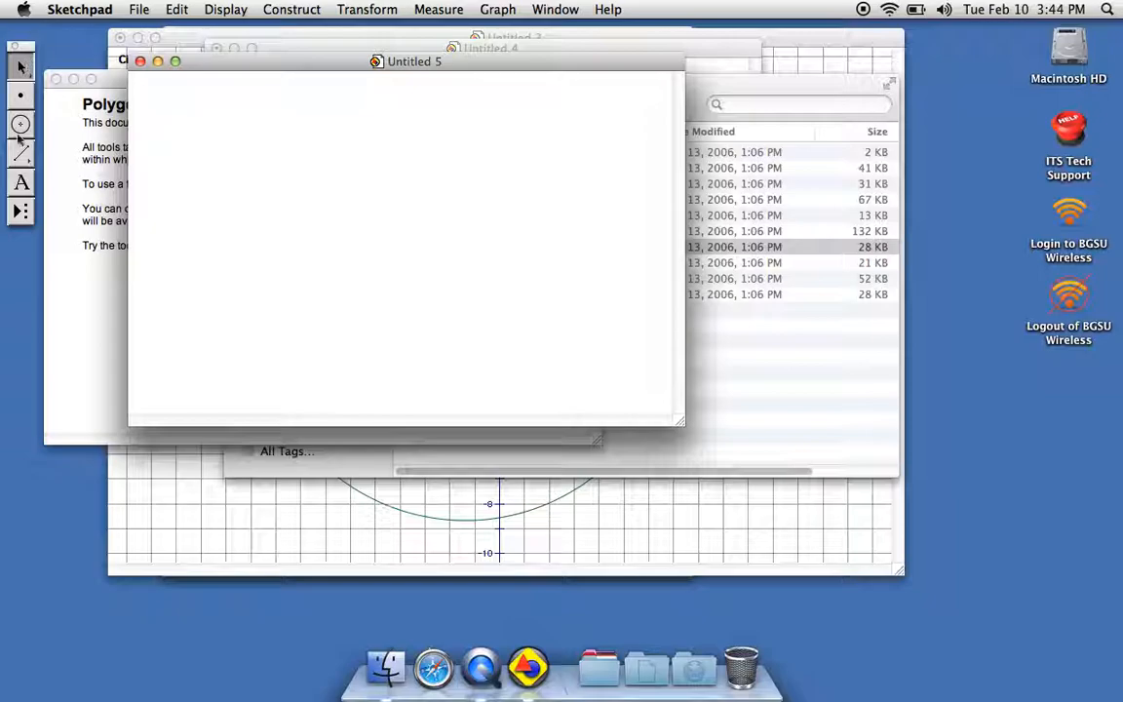
{"action": "left_click", "coordinate": [22, 211]}
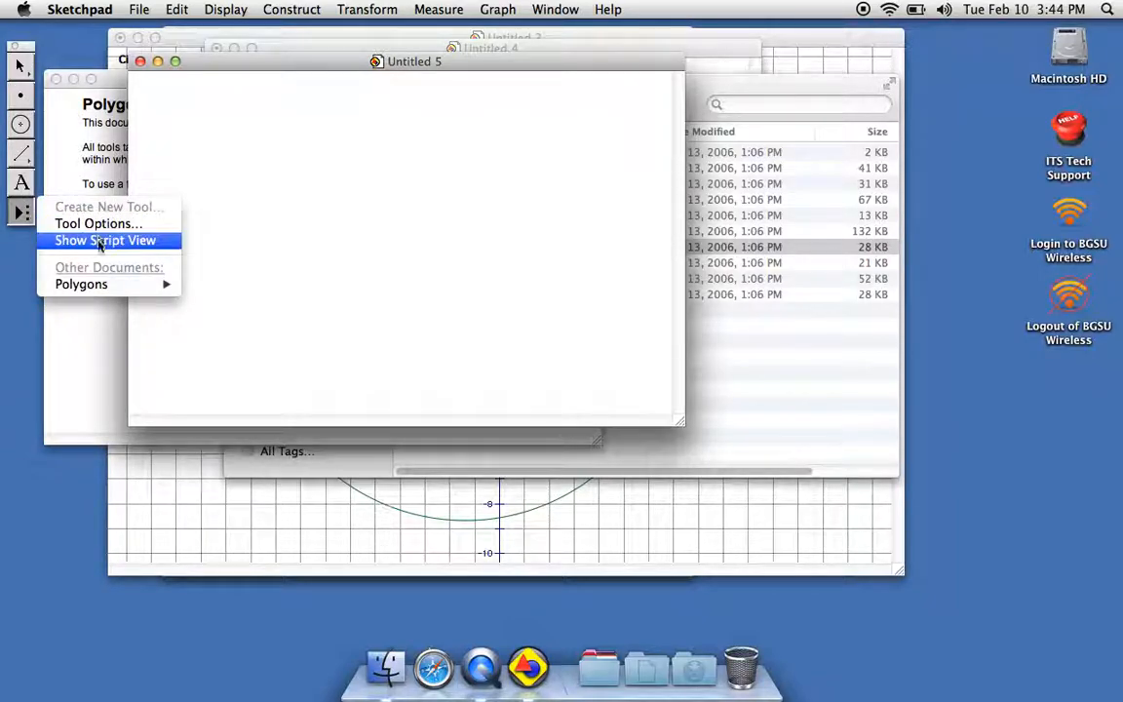
{"action": "mouse_move", "coordinate": [92, 285]}
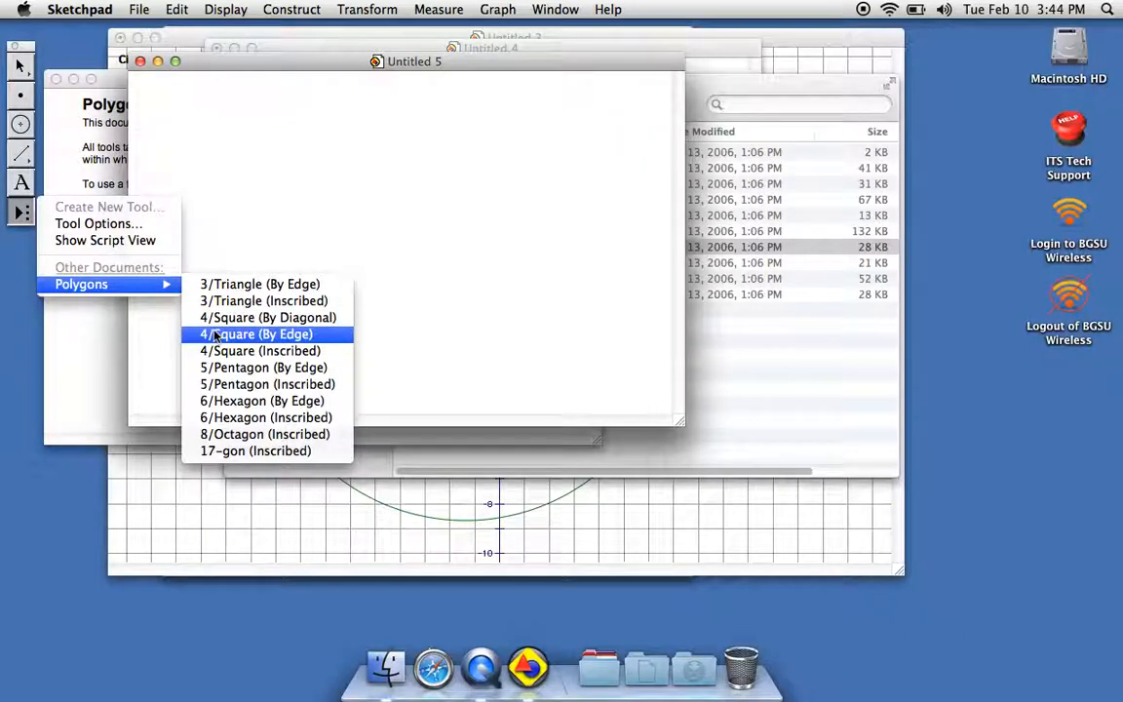
{"action": "left_click", "coordinate": [215, 336]}
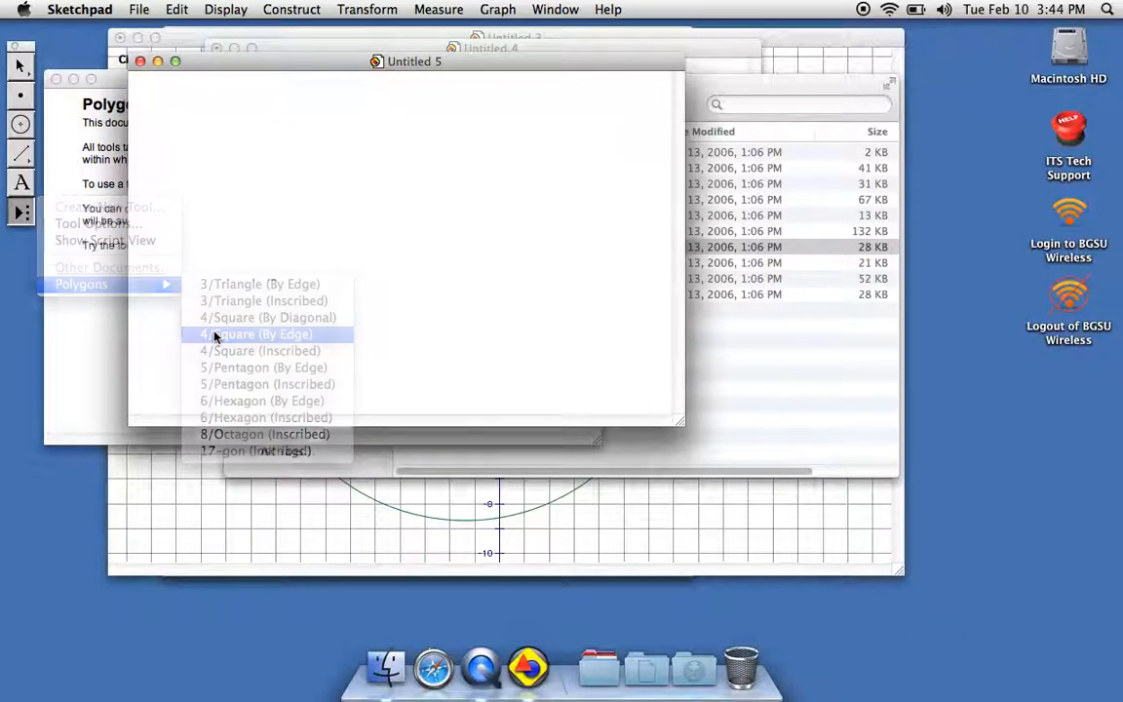
{"action": "left_click", "coordinate": [211, 166]}
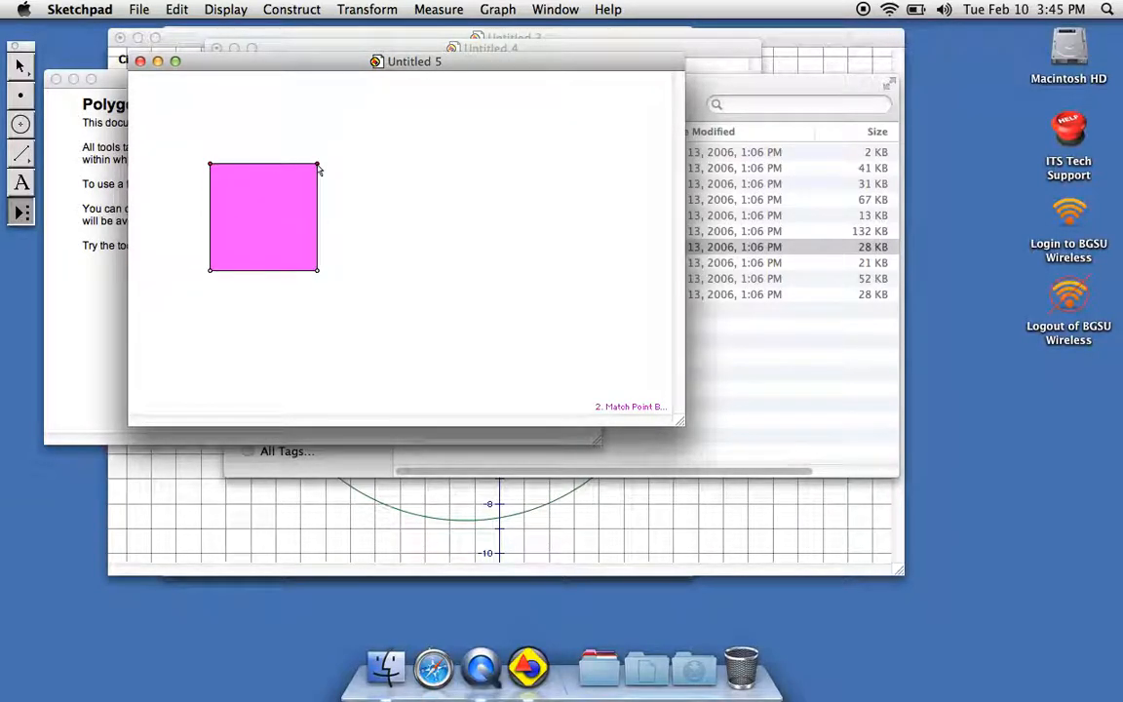
{"action": "left_click", "coordinate": [318, 168]}
Translate the square by a fixed distance of 3 cm at a fixed angle of 90°.
{"action": "left_click", "coordinate": [383, 10]}
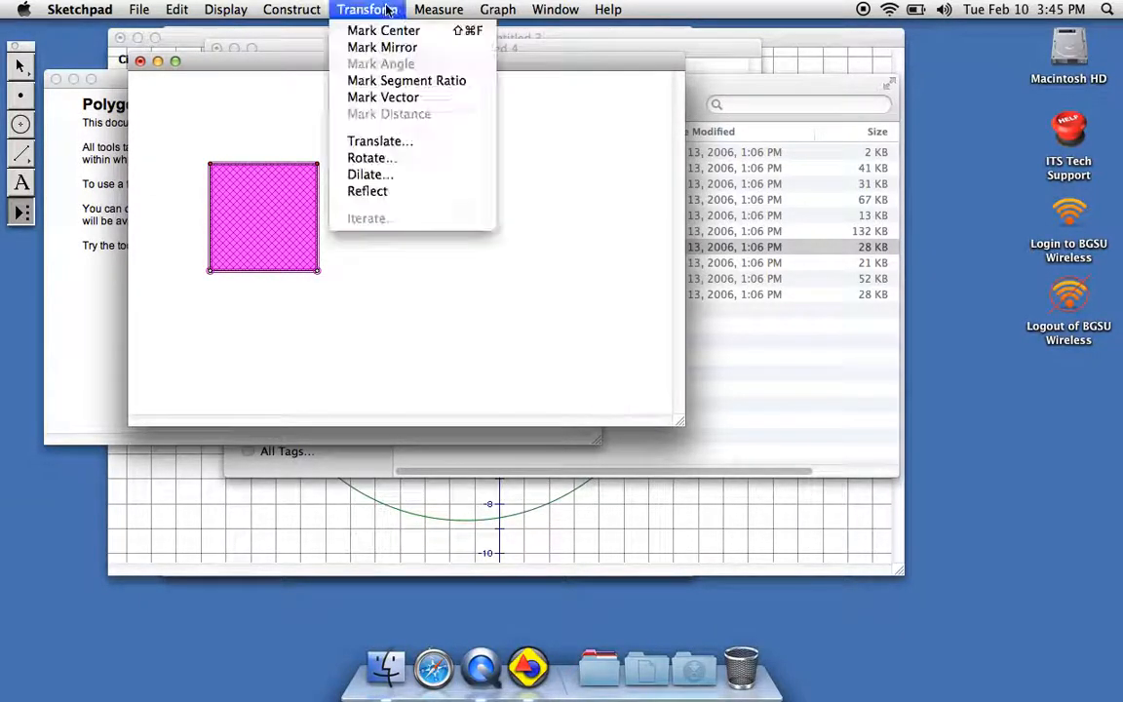
{"action": "left_click", "coordinate": [400, 146]}
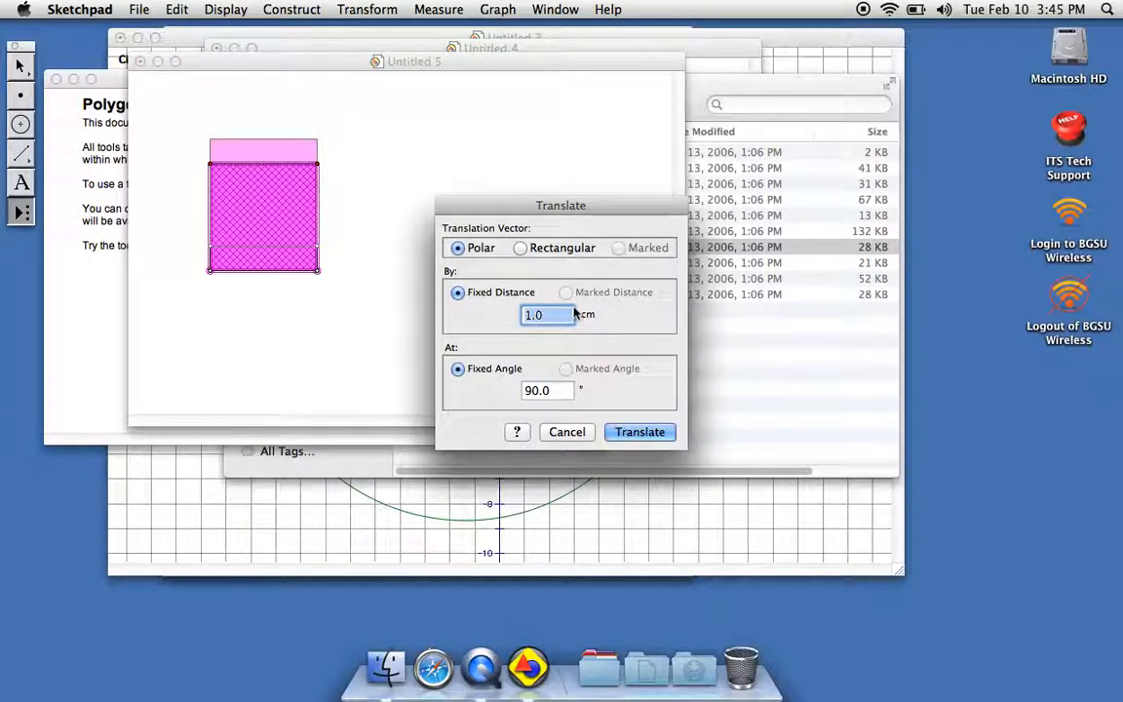
{"action": "key", "text": "BackSpace"}
{"action": "type", "text": "3"}
{"action": "key", "text": "Return"}
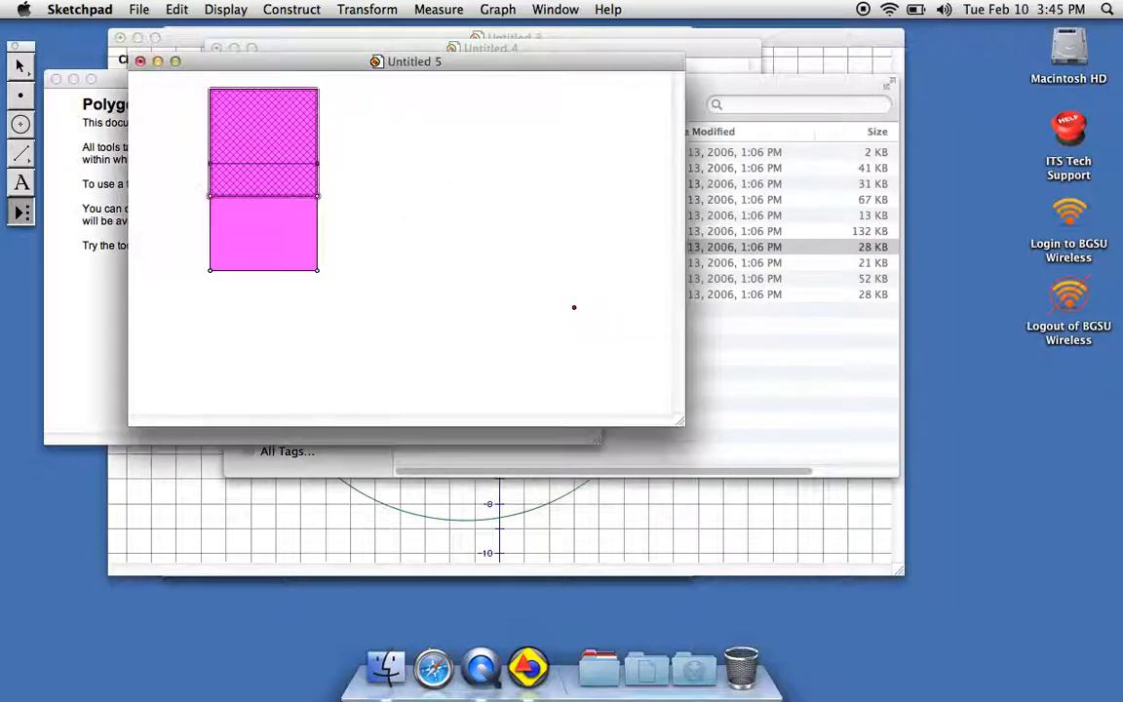
Reflect the translated square, review the available Polygons custom tools and clear the selection.
{"action": "left_click", "coordinate": [368, 9]}
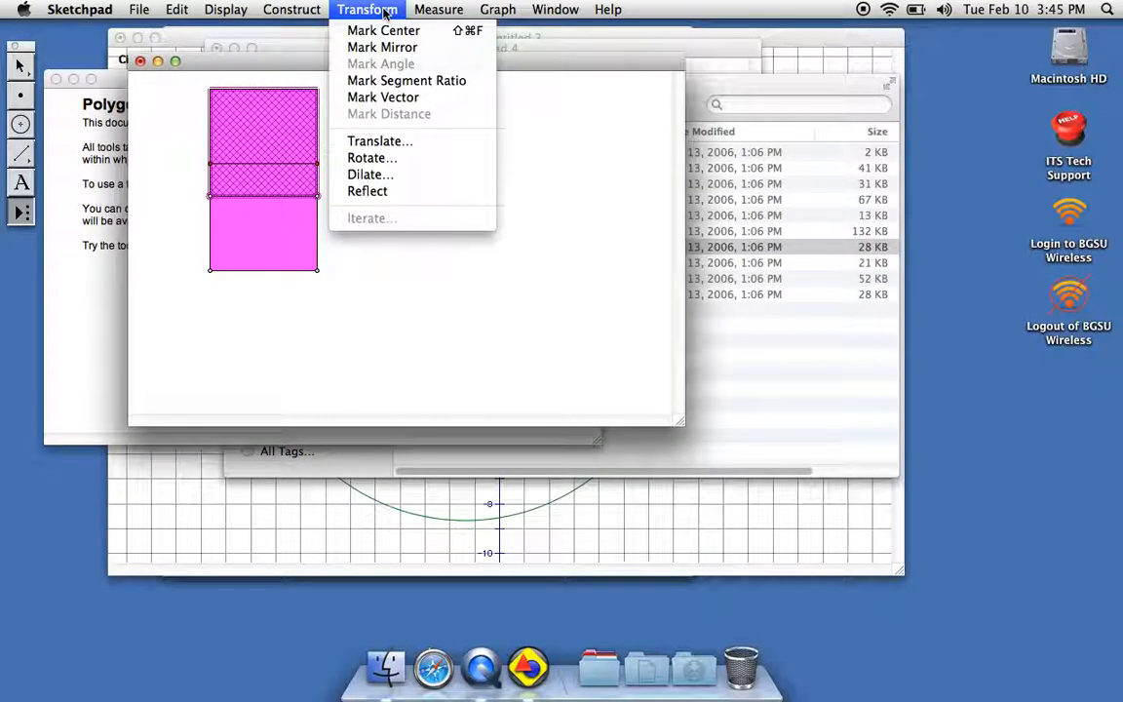
{"action": "left_click", "coordinate": [379, 192]}
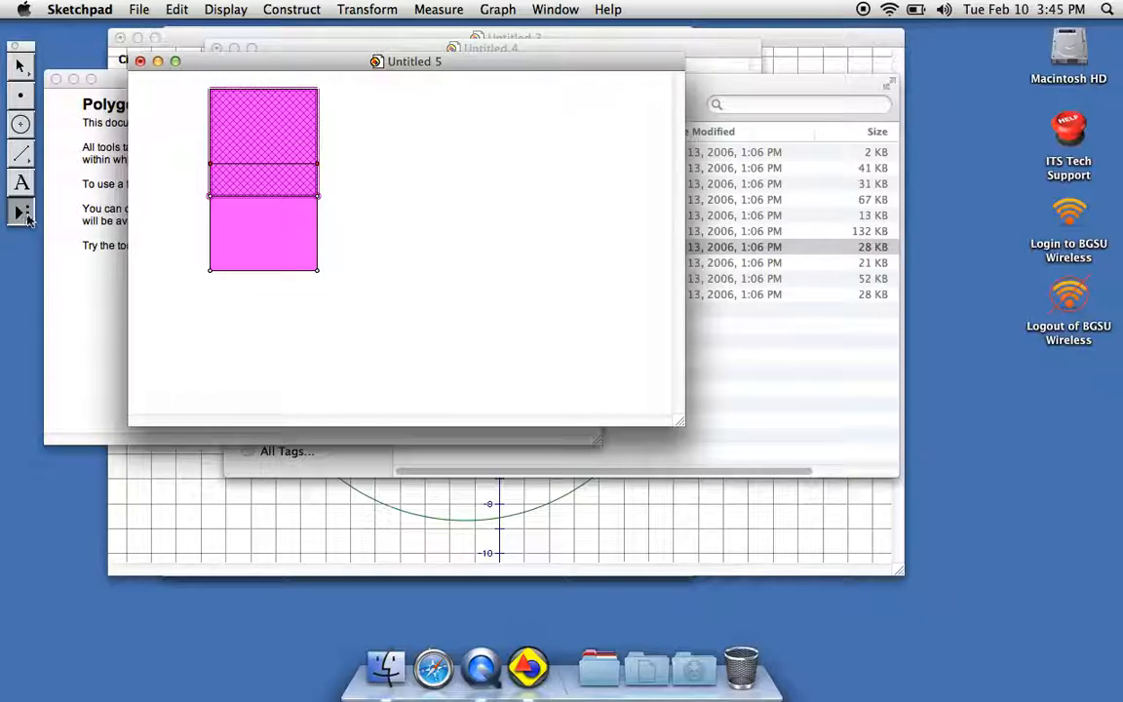
{"action": "left_click", "coordinate": [23, 67]}
{"action": "left_click", "coordinate": [20, 210]}
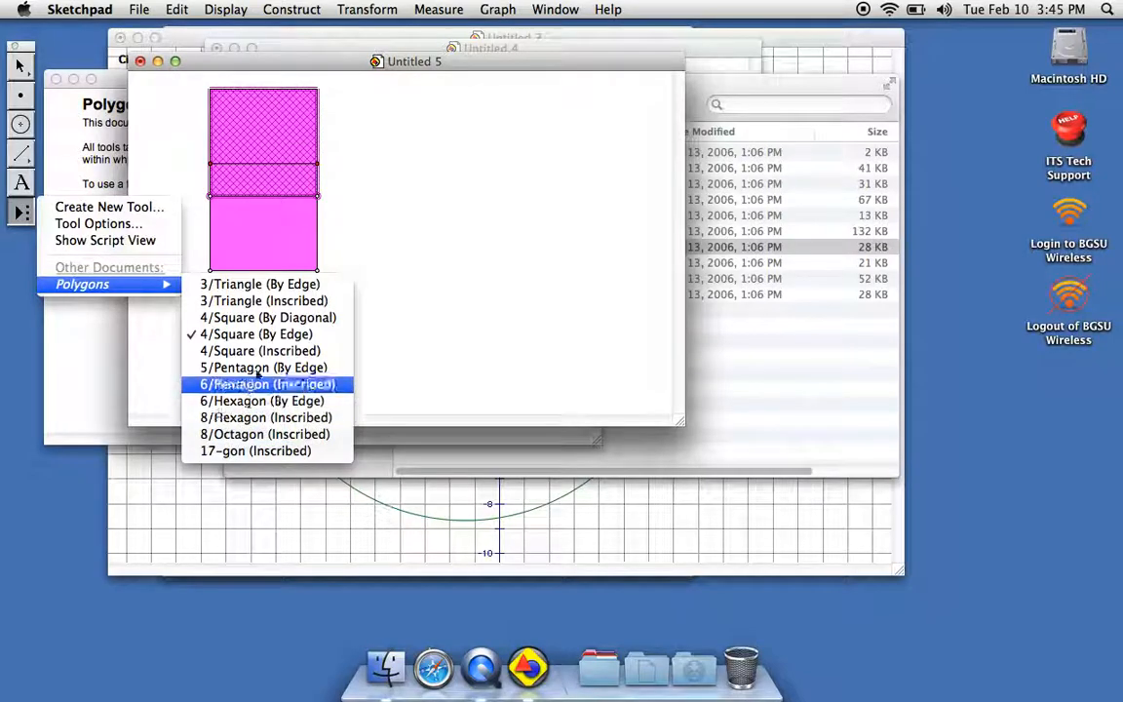
{"action": "left_click", "coordinate": [409, 227]}
{"action": "left_click", "coordinate": [410, 226]}
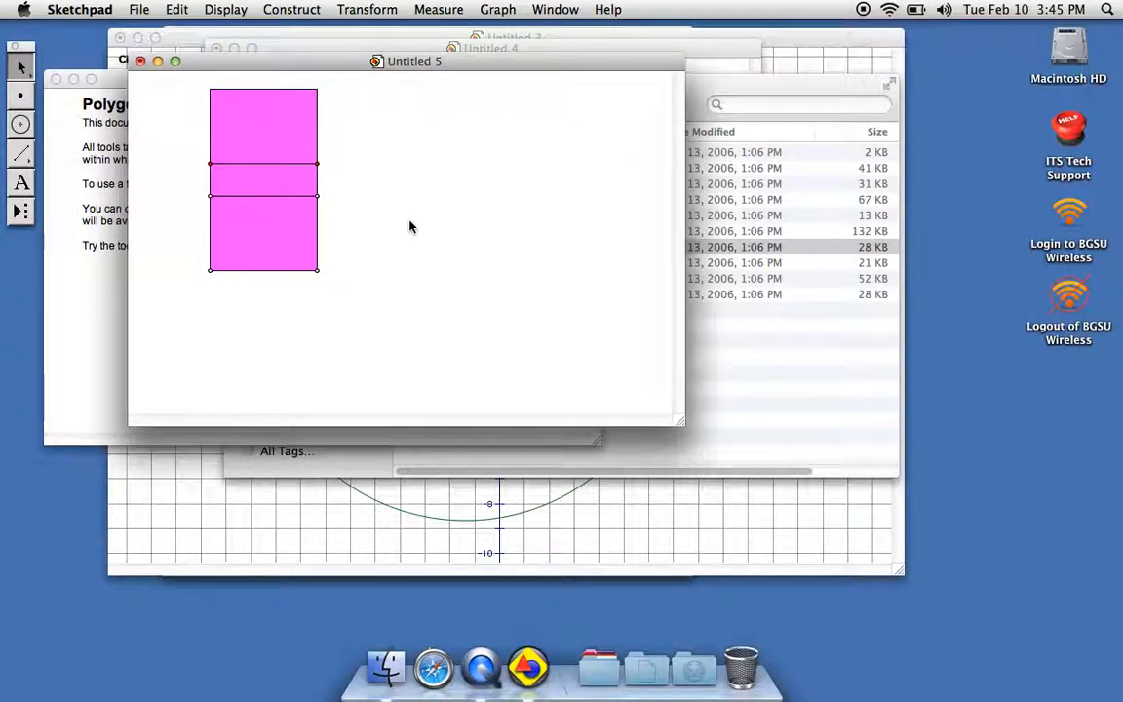
Switch to the Custom Tools folder in Finder, open Conics.gsp and list its custom conic tools.
{"action": "left_click", "coordinate": [711, 99]}
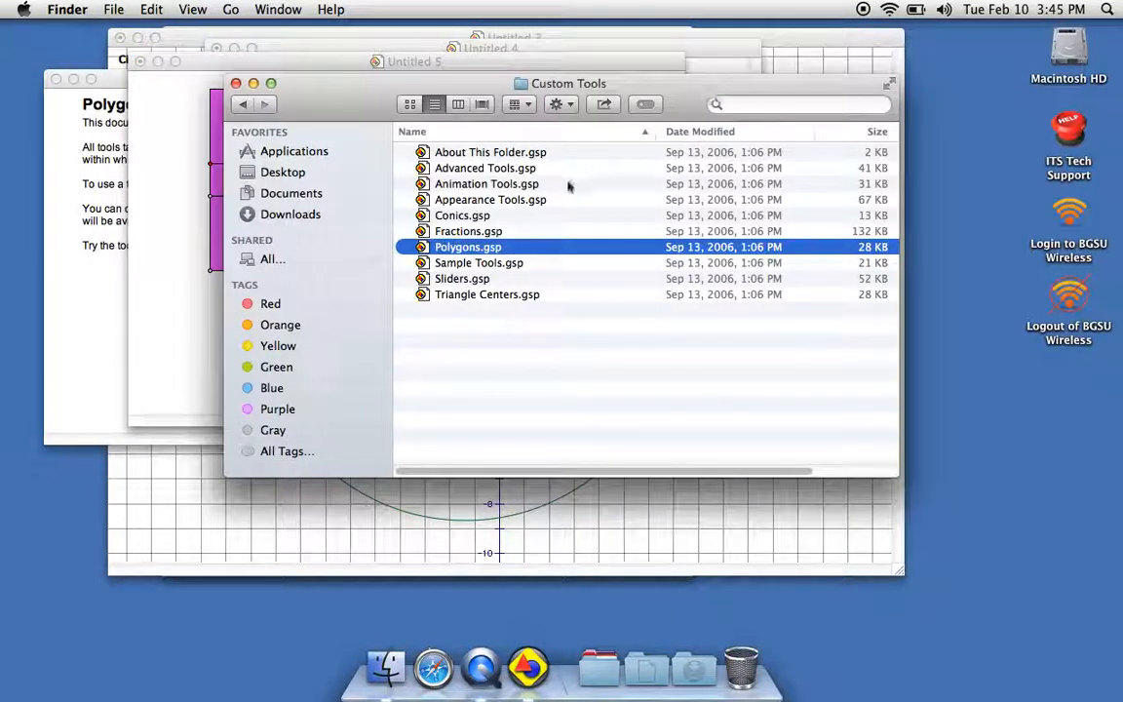
{"action": "double_click", "coordinate": [466, 215]}
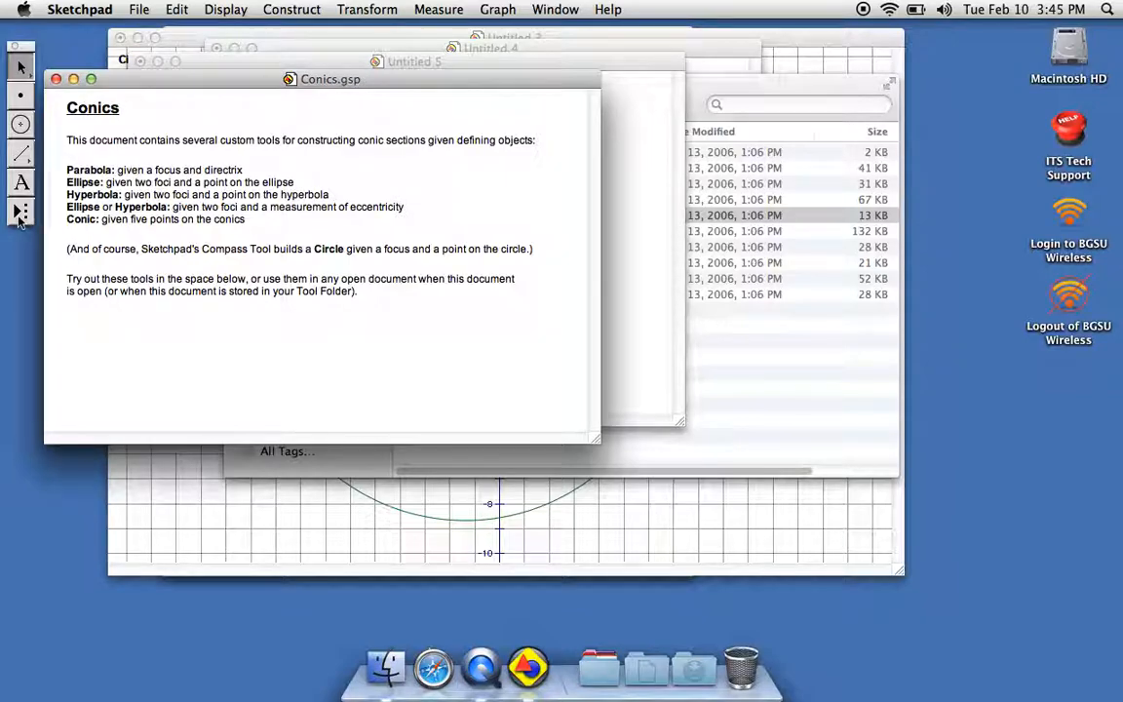
{"action": "left_click", "coordinate": [19, 217]}
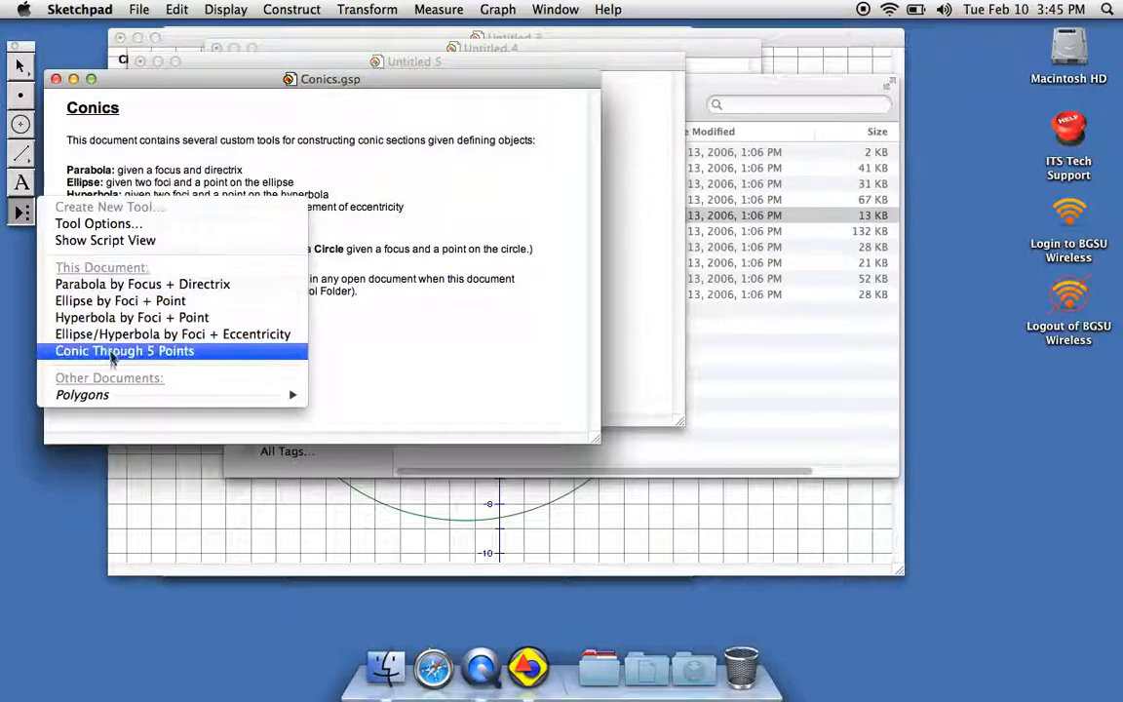
Apply the Ellipse by Foci + Point custom tool below the Conics text, placing two foci side by side and matching the curve point to the second focus.
{"action": "left_click", "coordinate": [97, 302]}
{"action": "left_click", "coordinate": [300, 354]}
{"action": "left_click", "coordinate": [453, 357]}
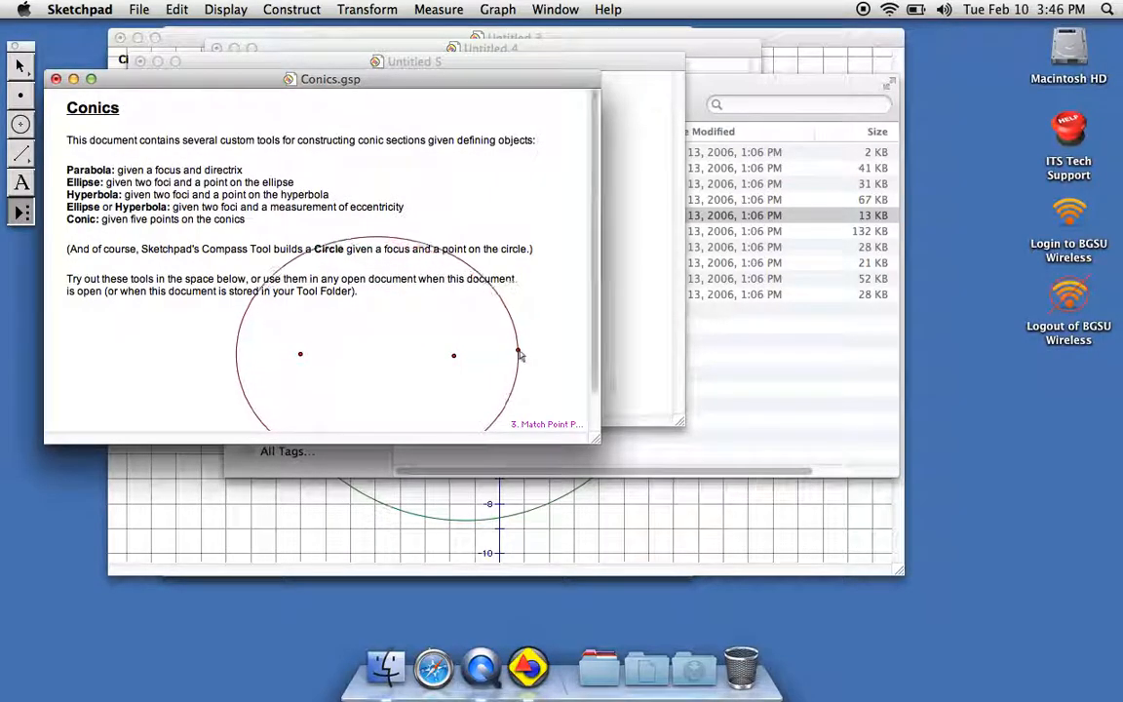
{"action": "left_click", "coordinate": [455, 355]}
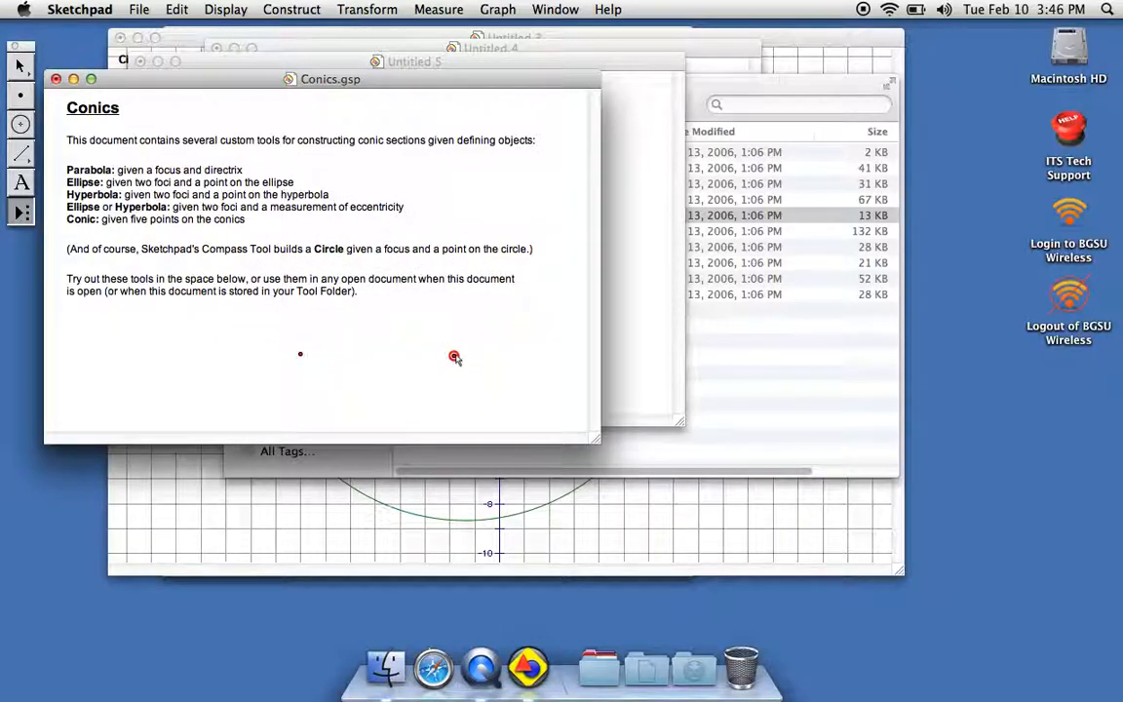
Choose the Hyperbola by Foci + Point custom tool, and switch to Finder to review the sample files in the Custom Tools folder.
{"action": "left_click", "coordinate": [22, 212]}
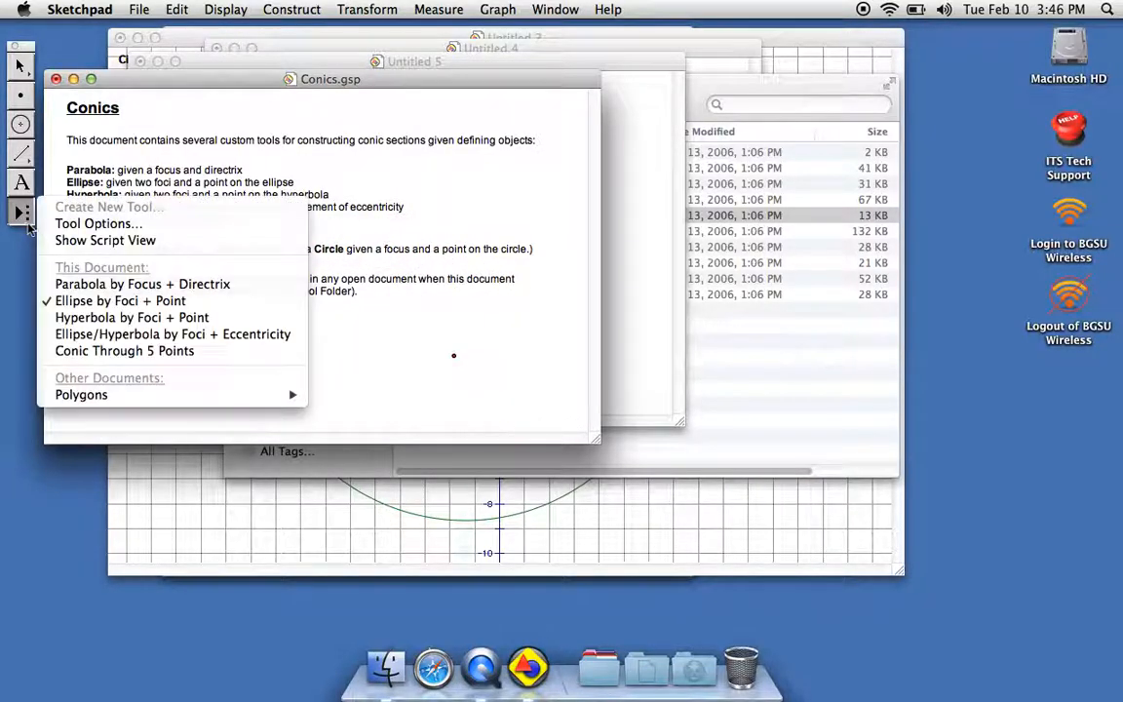
{"action": "left_click", "coordinate": [110, 318]}
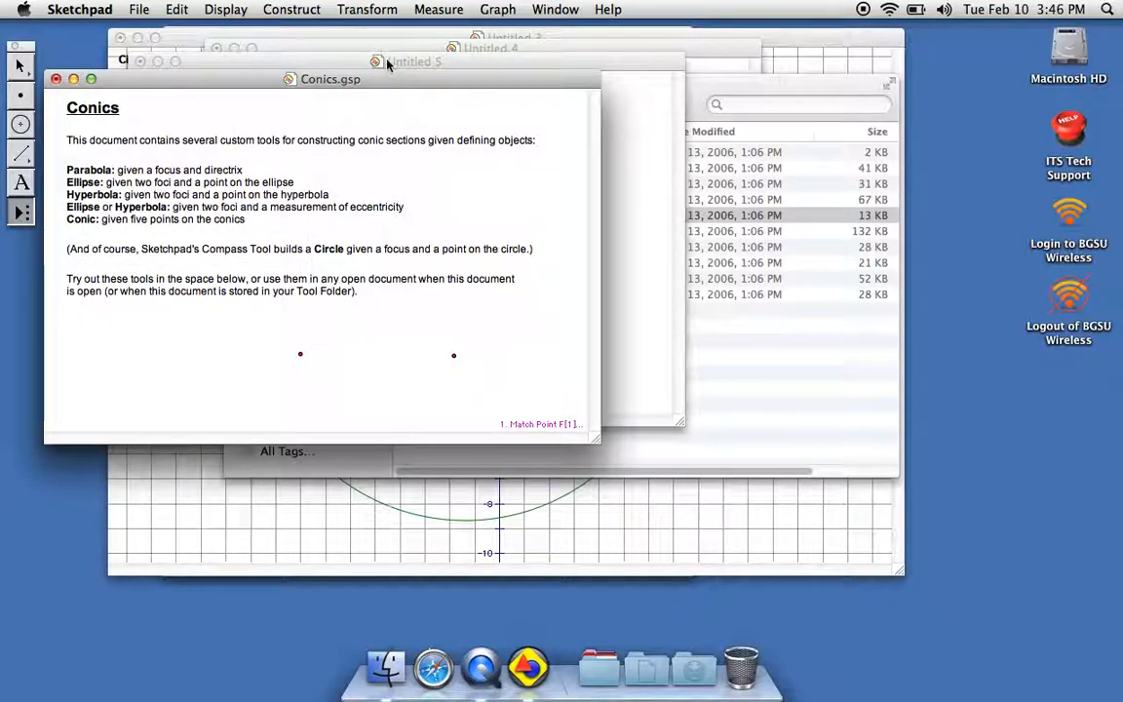
{"action": "left_click", "coordinate": [709, 88]}
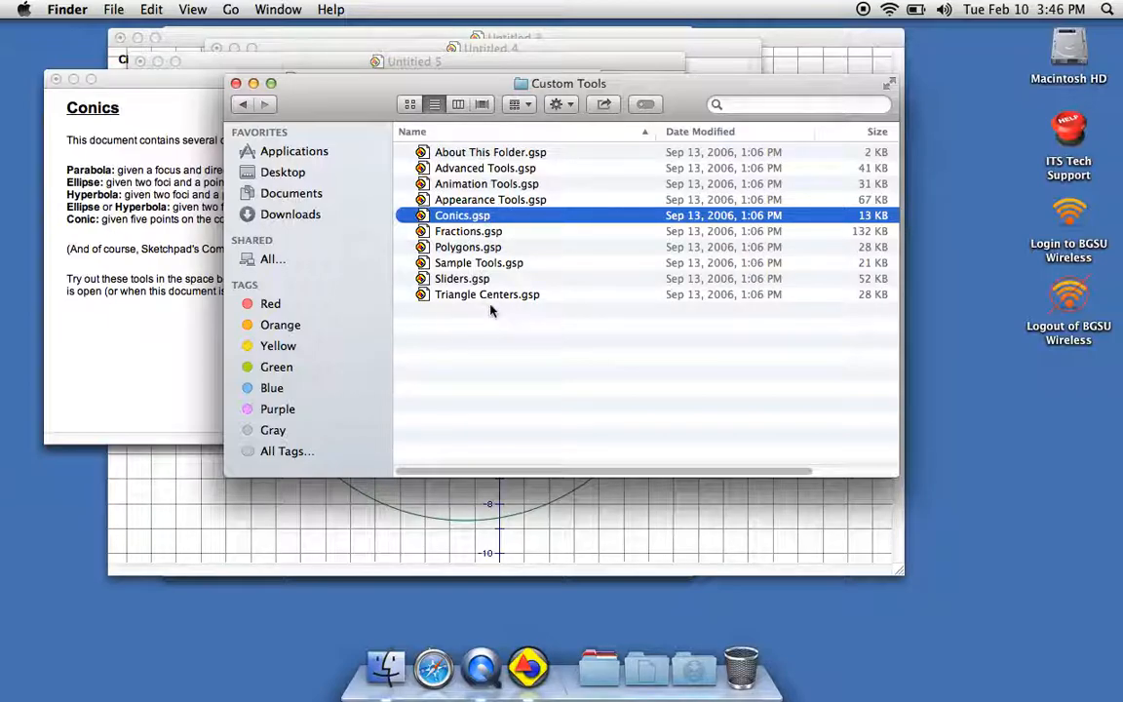
Return to Sketchpad through the Untitled 3 sketch, create a new blank sketch and enlarge its window.
{"action": "left_click", "coordinate": [724, 36]}
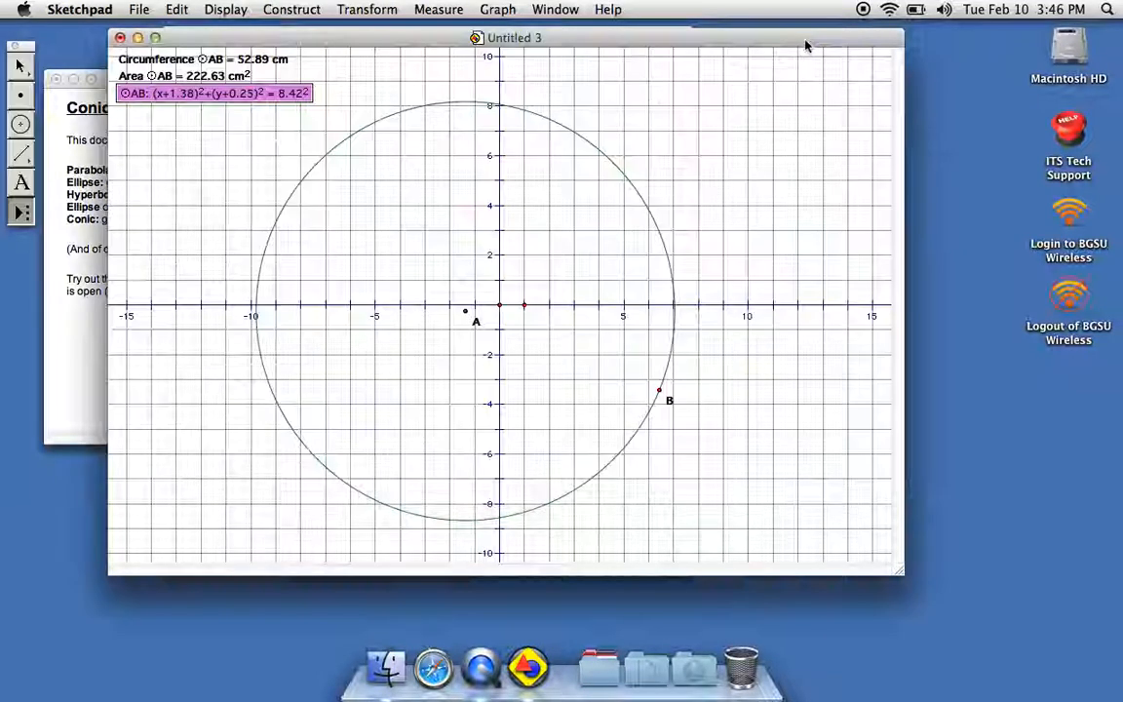
{"action": "left_click", "coordinate": [140, 10]}
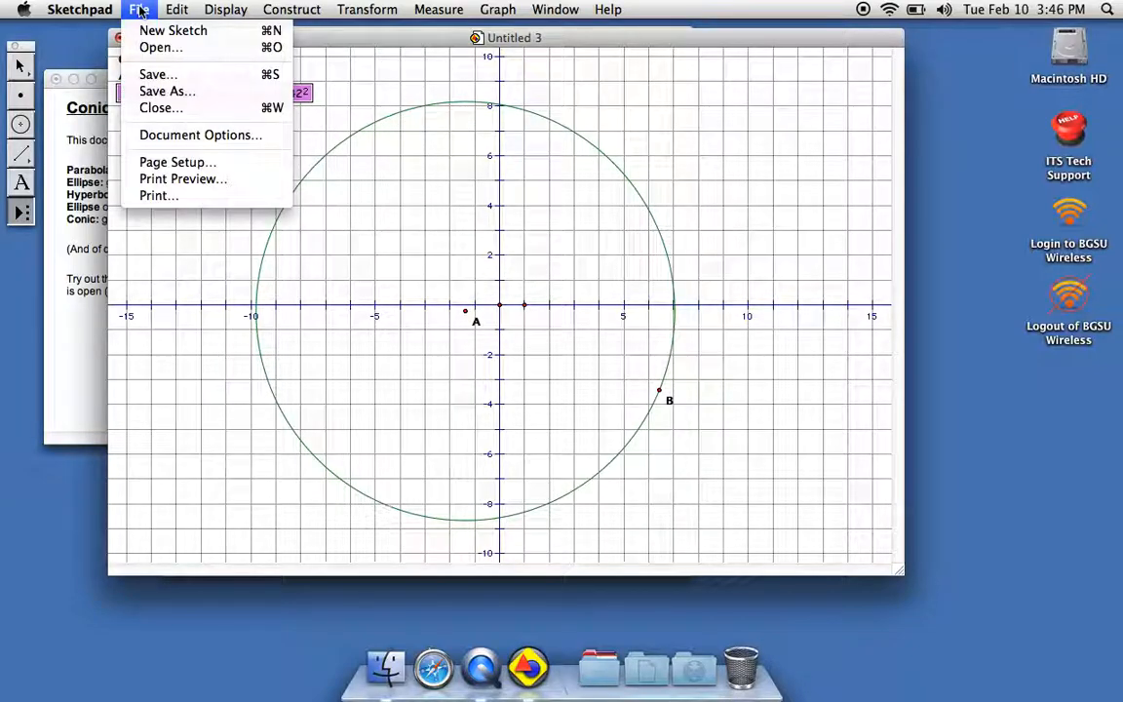
{"action": "left_click", "coordinate": [151, 36]}
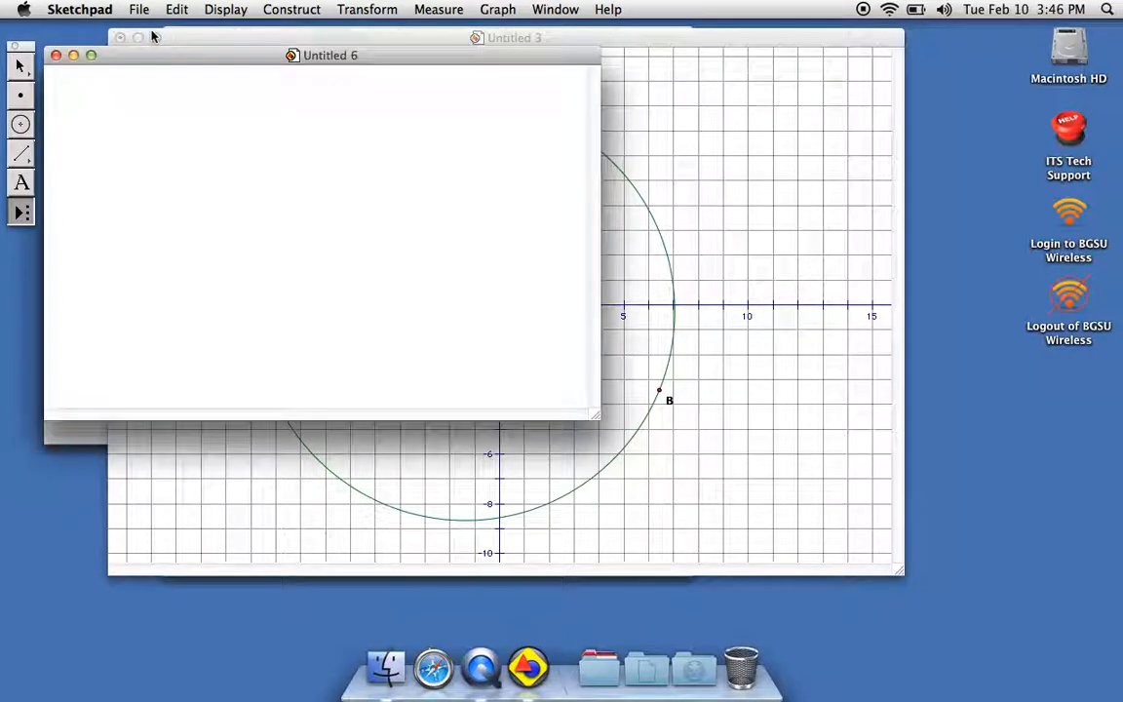
{"action": "left_click_drag", "start_coordinate": [597, 417], "coordinate": [699, 445]}
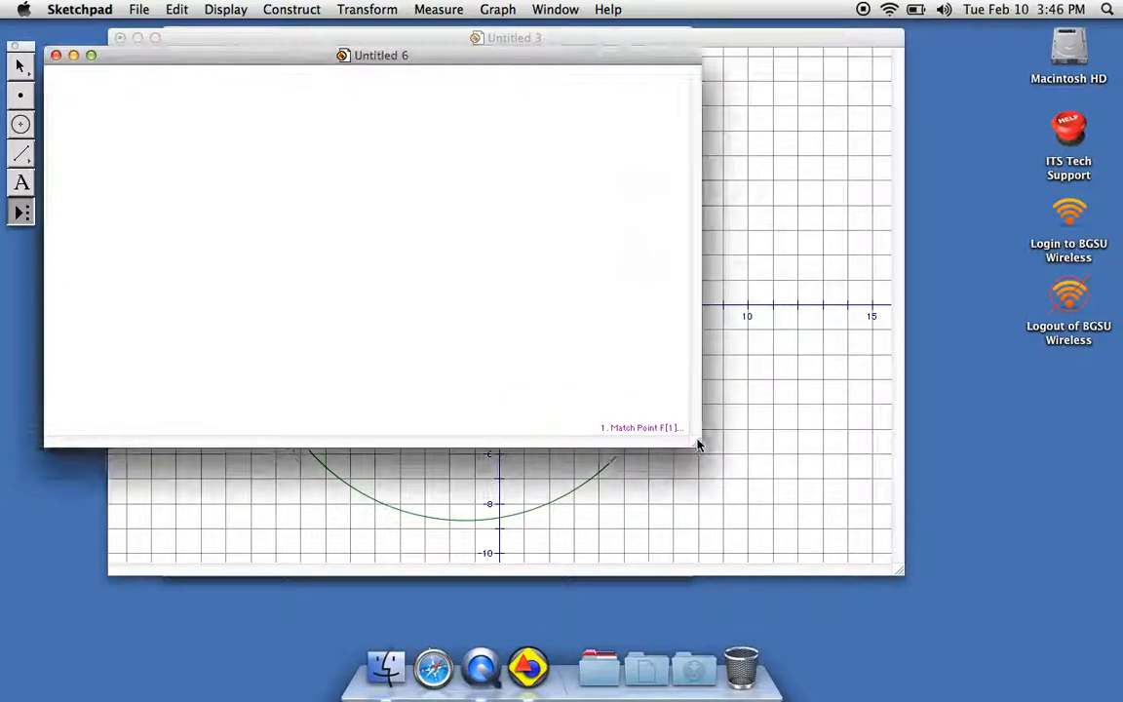
Show a polar grid in the new Untitled 6 sketch.
{"action": "left_click", "coordinate": [499, 14]}
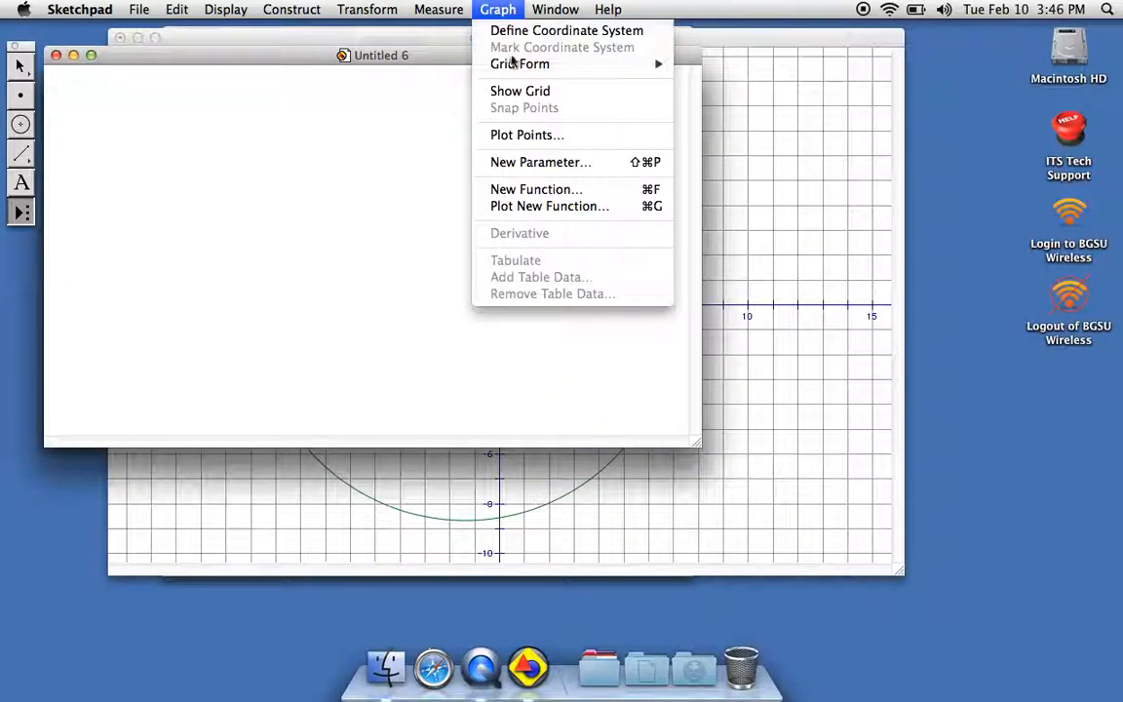
{"action": "left_click", "coordinate": [521, 88]}
{"action": "left_click", "coordinate": [498, 10]}
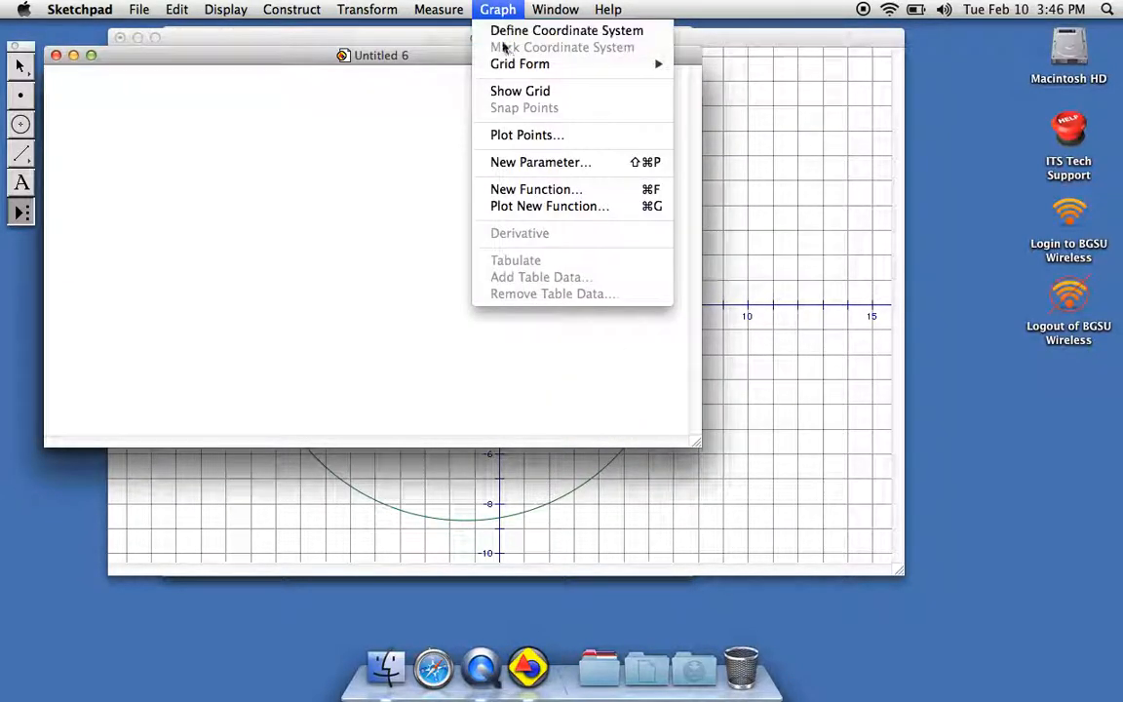
{"action": "mouse_move", "coordinate": [515, 68]}
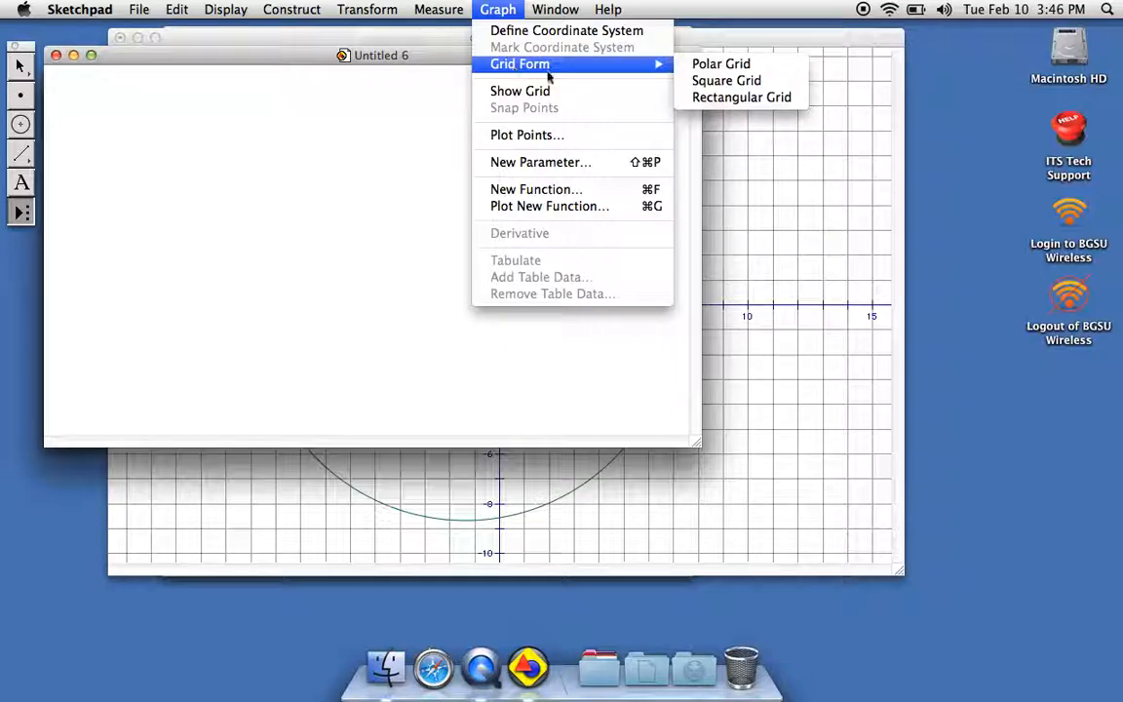
{"action": "left_click", "coordinate": [703, 64]}
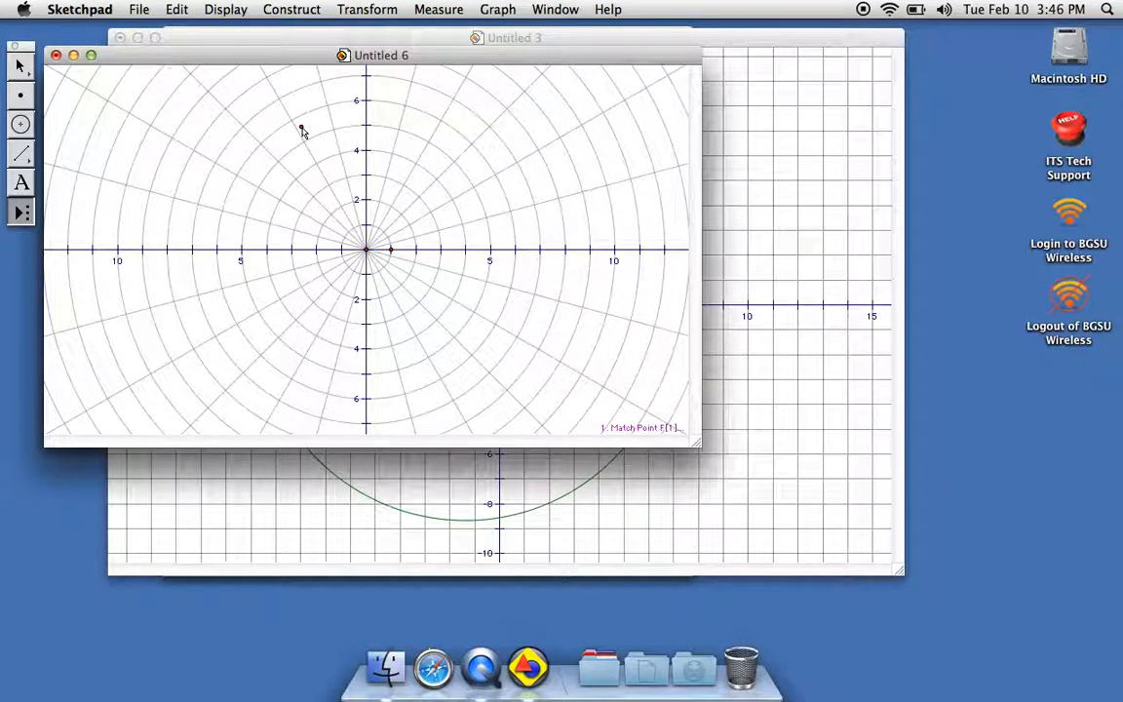
Plot the new function f(θ) = 3cos(θ) on the polar grid, accepting the switch of angle units from degrees to radians.
{"action": "left_click", "coordinate": [499, 9]}
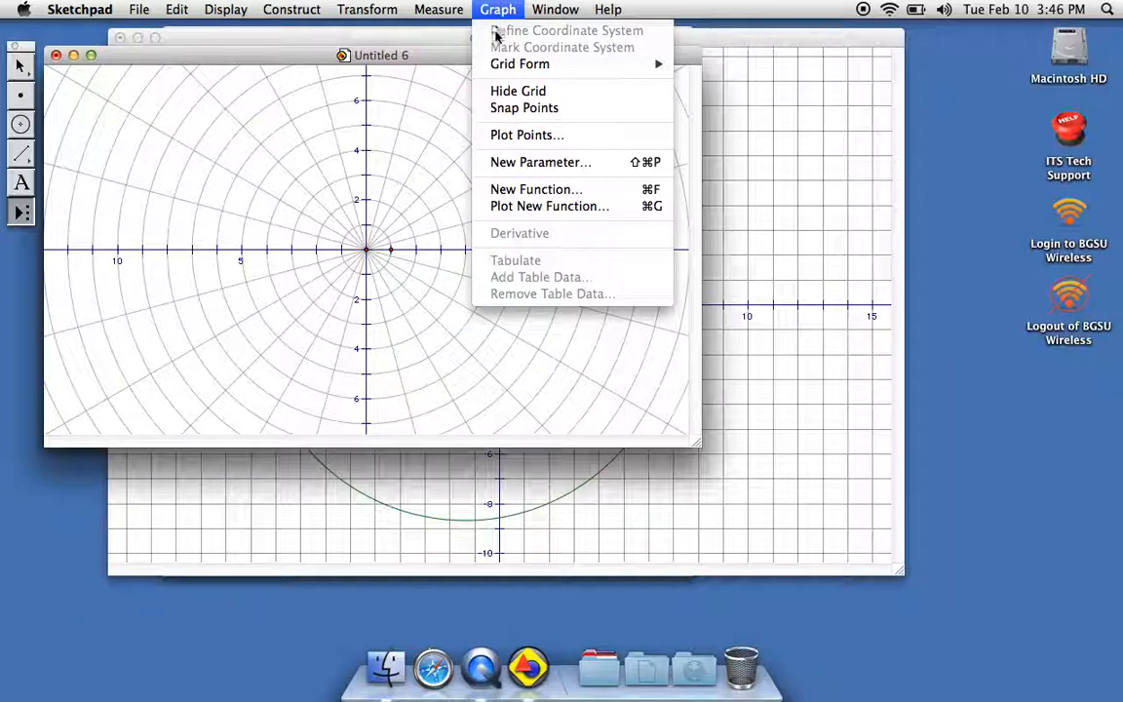
{"action": "left_click", "coordinate": [514, 207]}
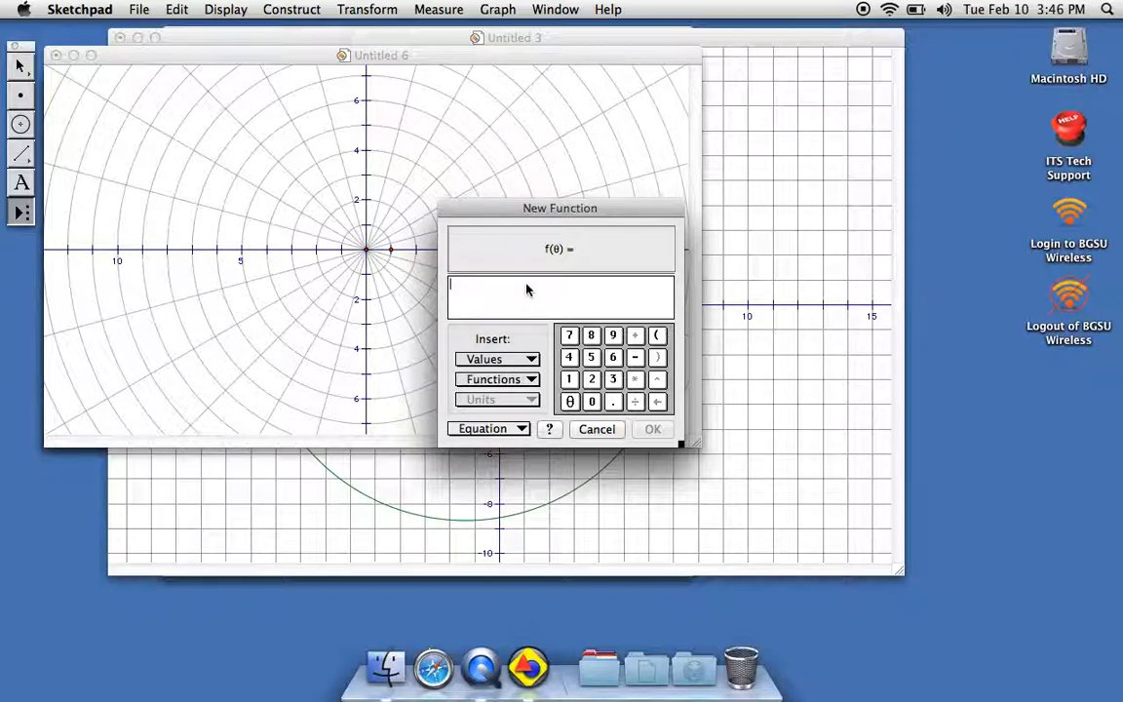
{"action": "type", "text": "3"}
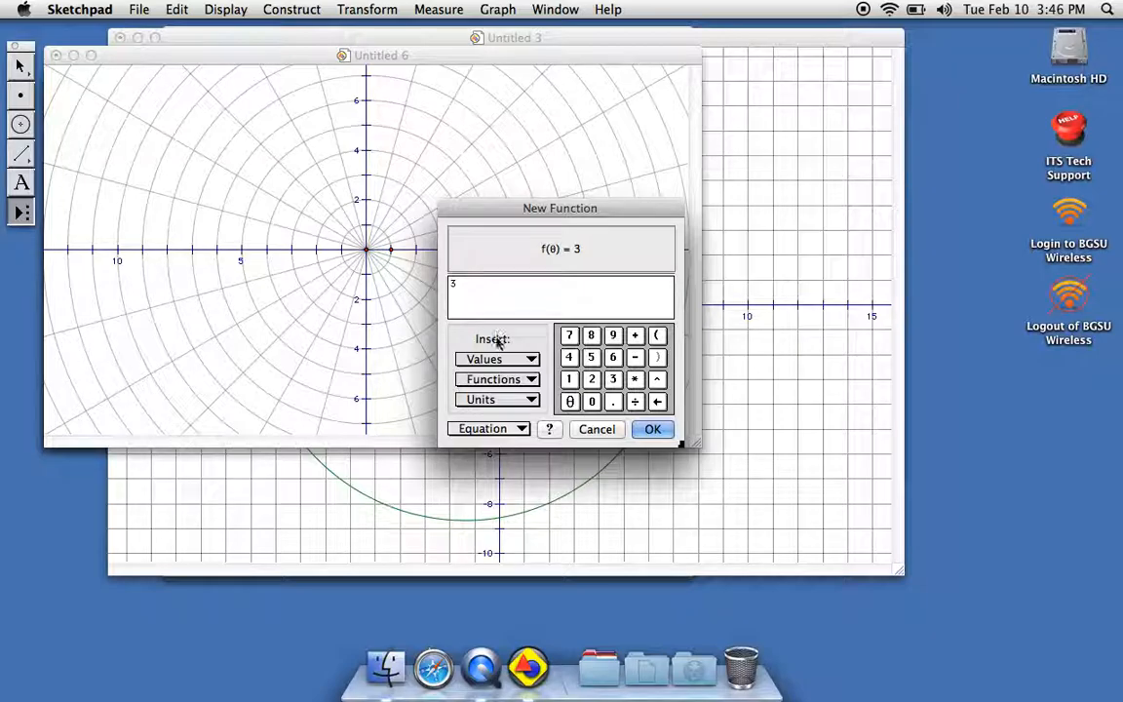
{"action": "left_click", "coordinate": [506, 380]}
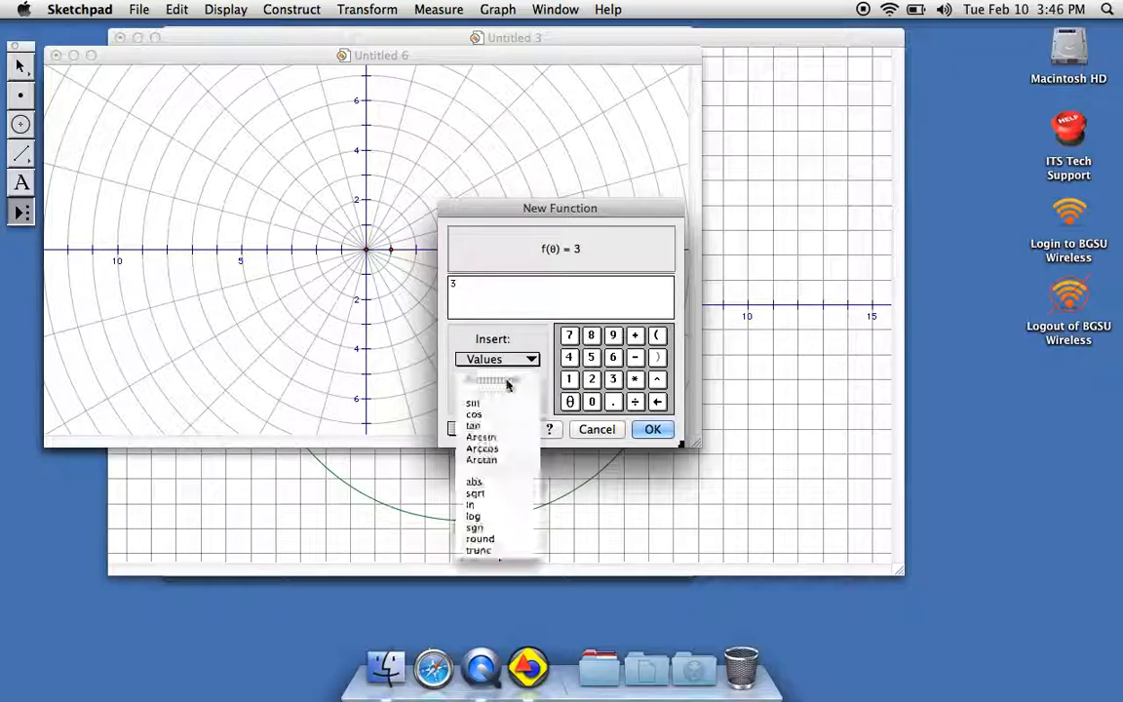
{"action": "left_click", "coordinate": [474, 415]}
{"action": "left_click", "coordinate": [507, 359]}
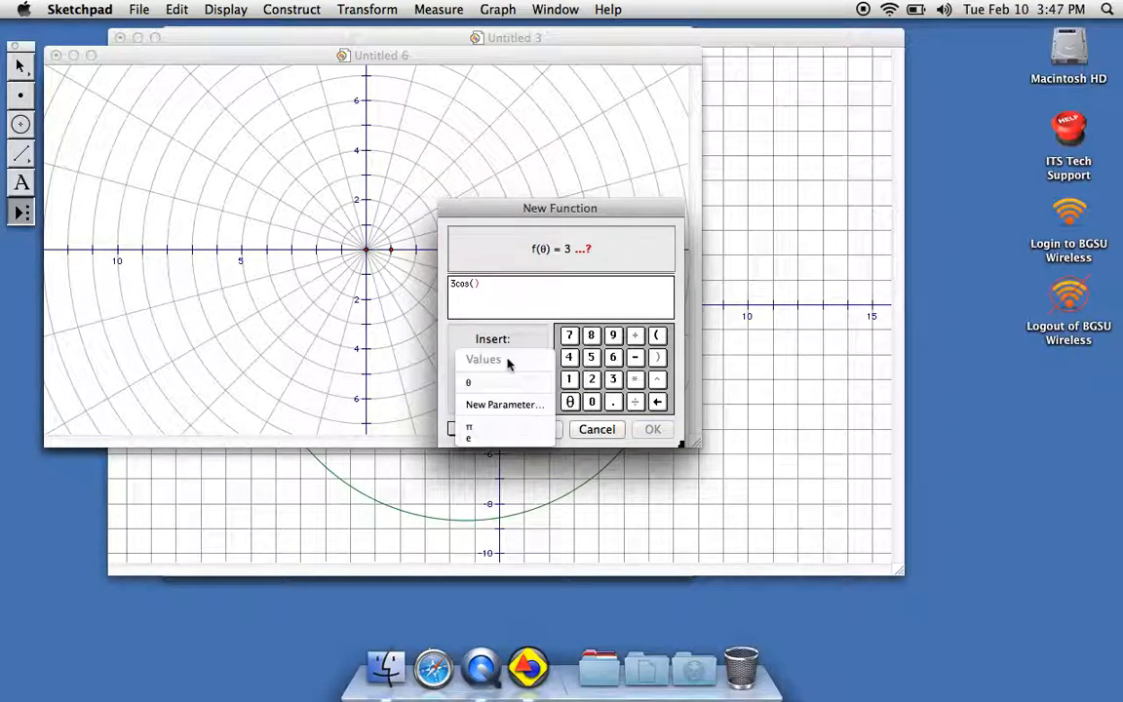
{"action": "left_click", "coordinate": [502, 371]}
{"action": "left_click", "coordinate": [501, 368]}
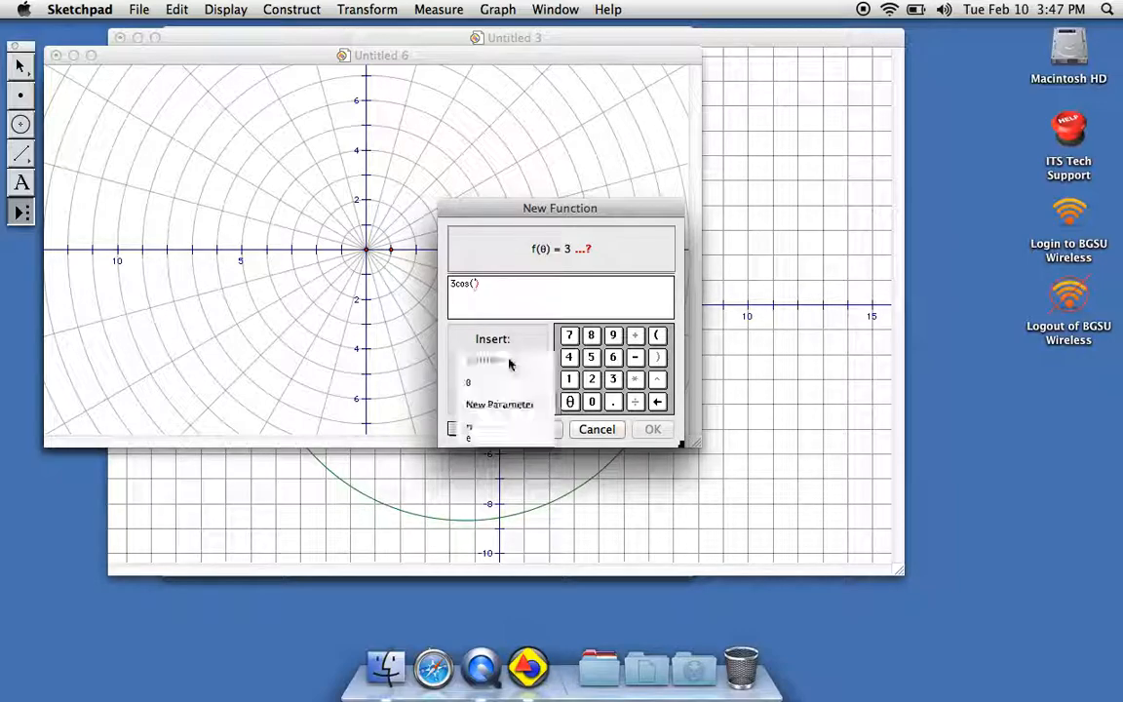
{"action": "left_click", "coordinate": [499, 387]}
{"action": "left_click", "coordinate": [651, 430]}
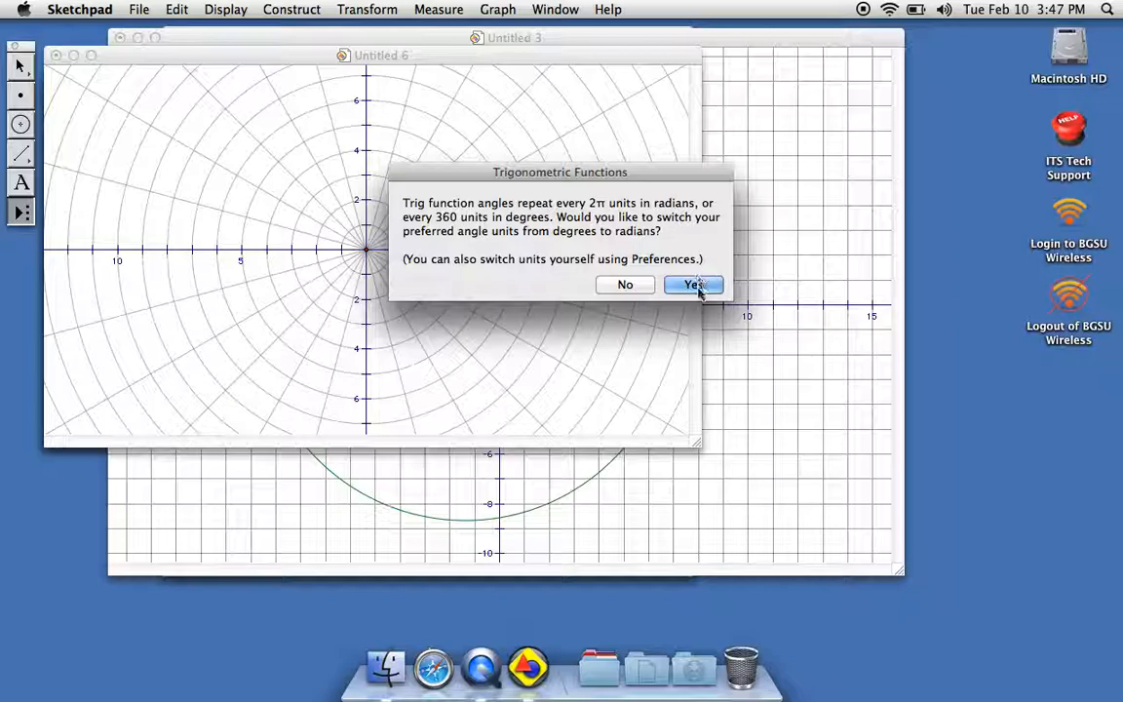
{"action": "left_click", "coordinate": [693, 283]}
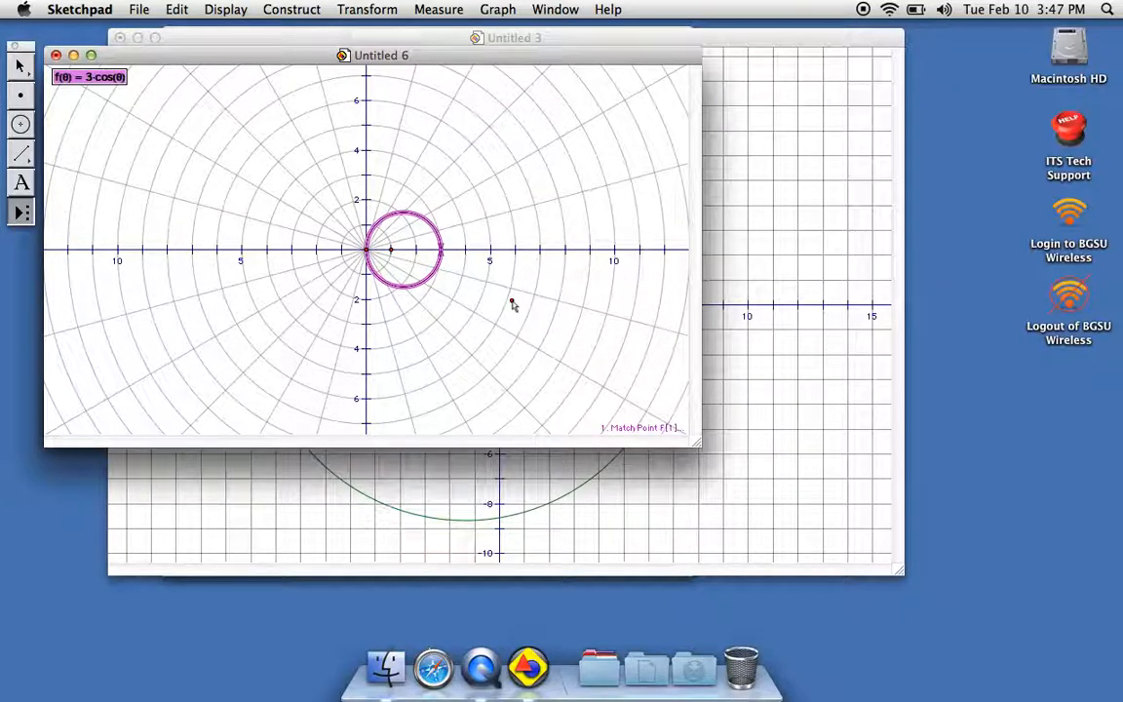